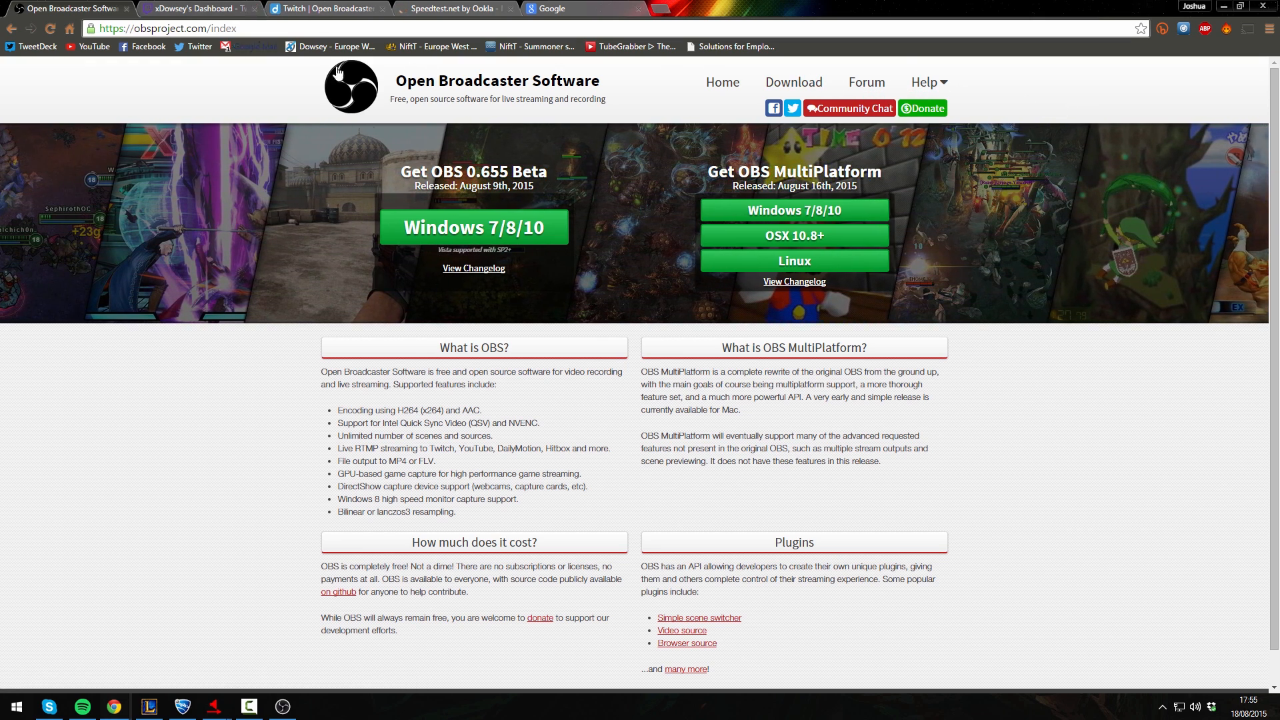
# Step: Open the OBS download page and compare the Multiplatform release for OSX and Windows, ending on the Windows version
pyautogui.click(772, 83)
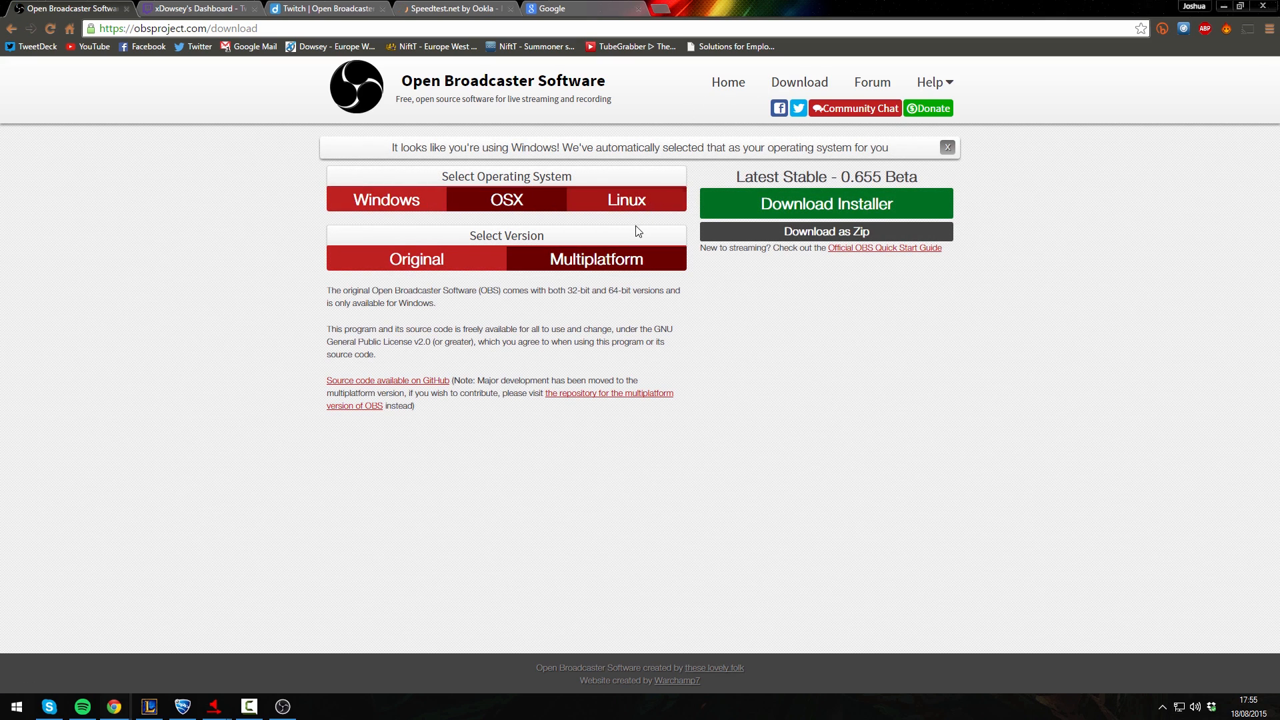
pyautogui.click(614, 267)
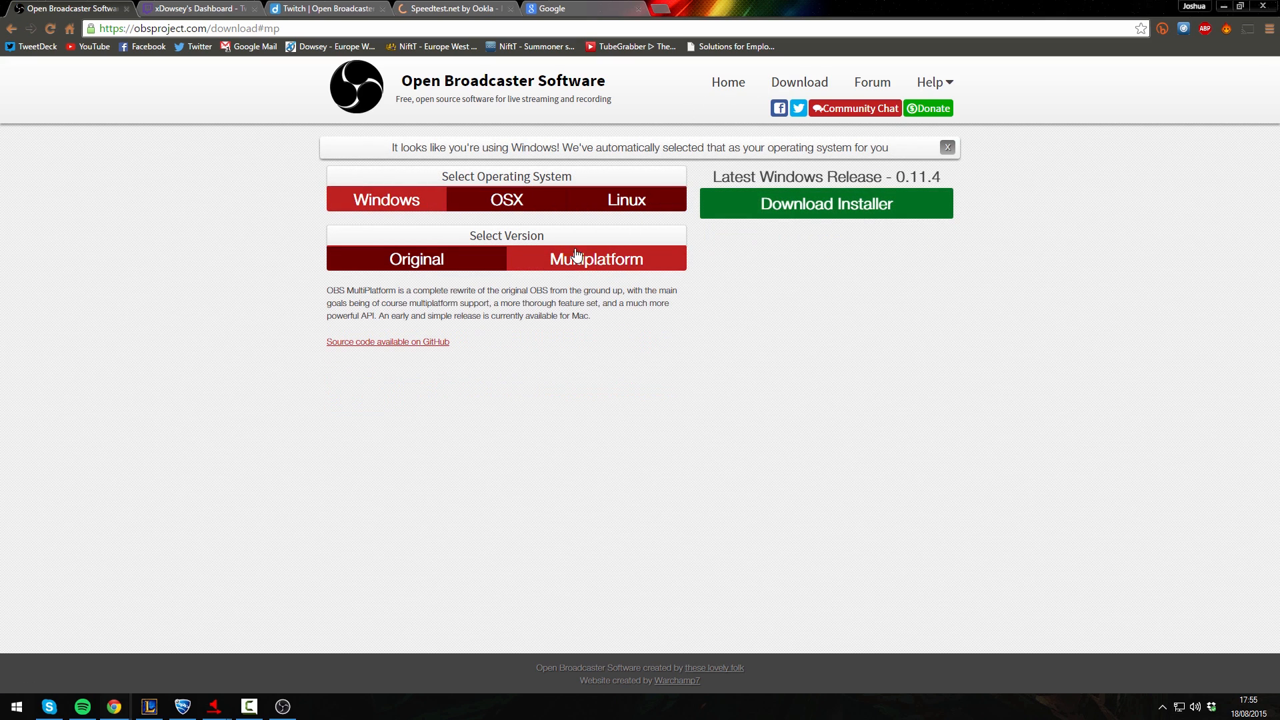
pyautogui.click(540, 209)
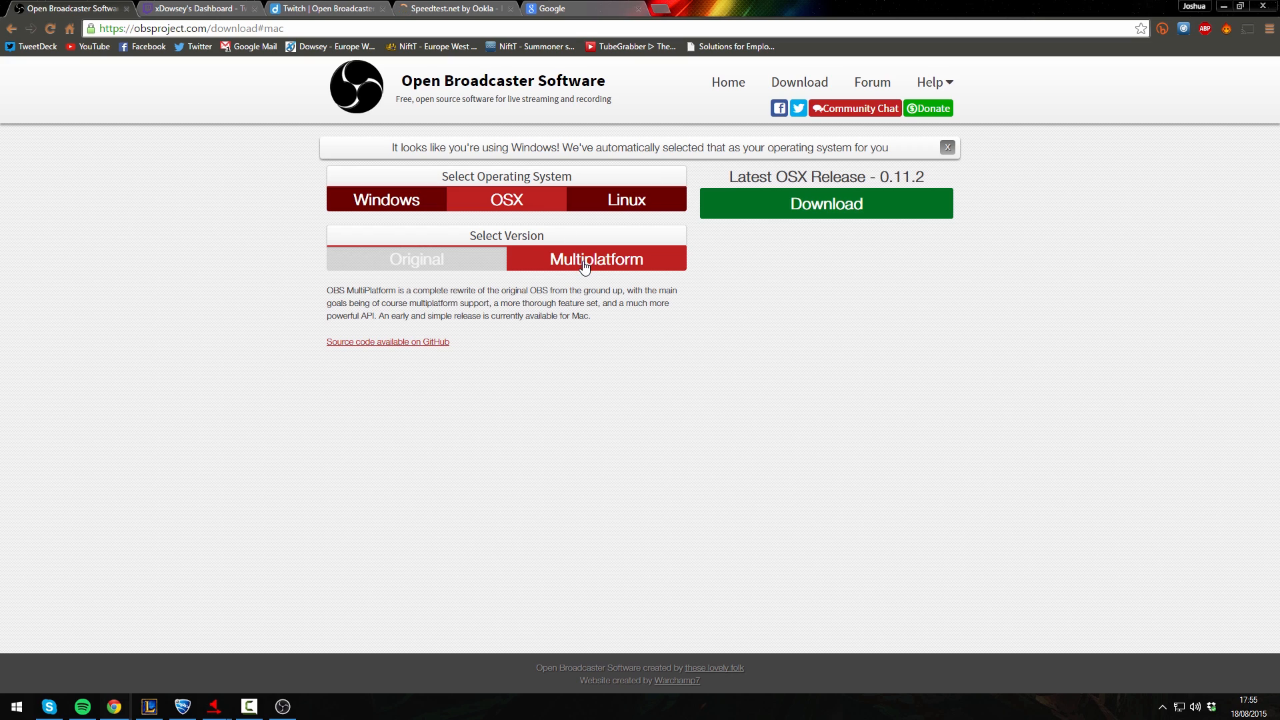
pyautogui.click(403, 210)
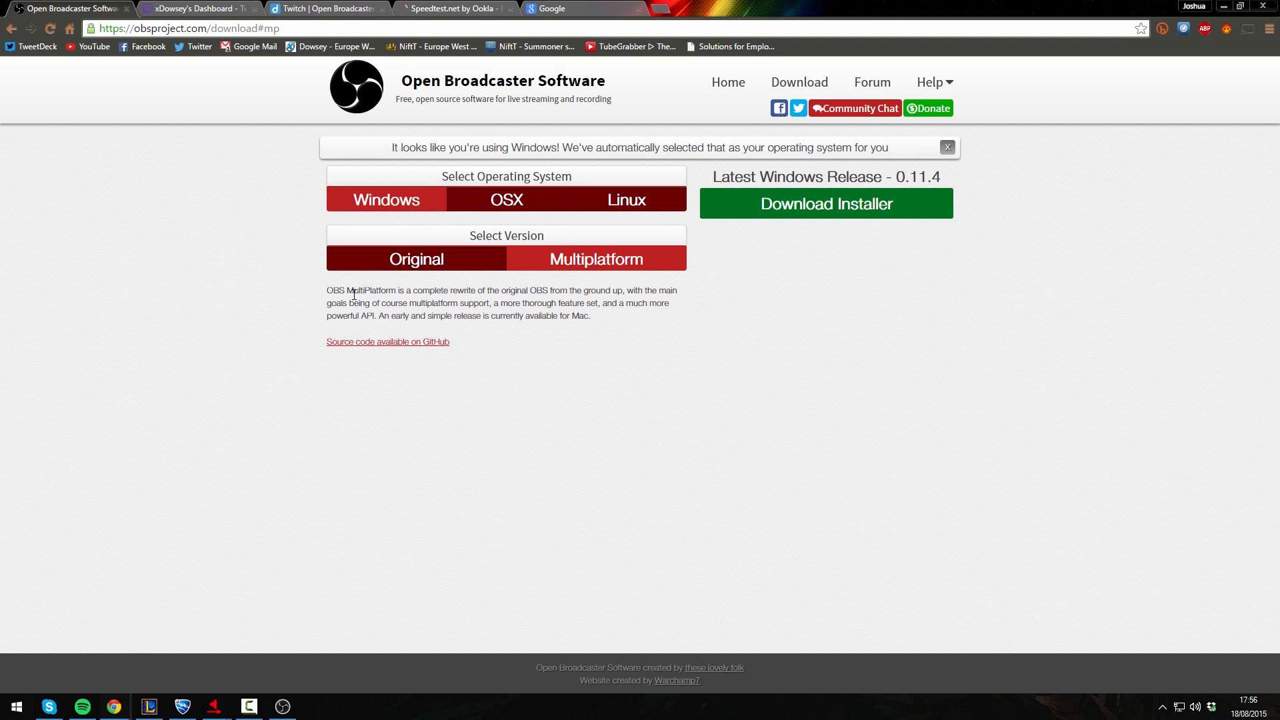
# Step: Switch to the OBS window and maximize it
pyautogui.click(282, 707)
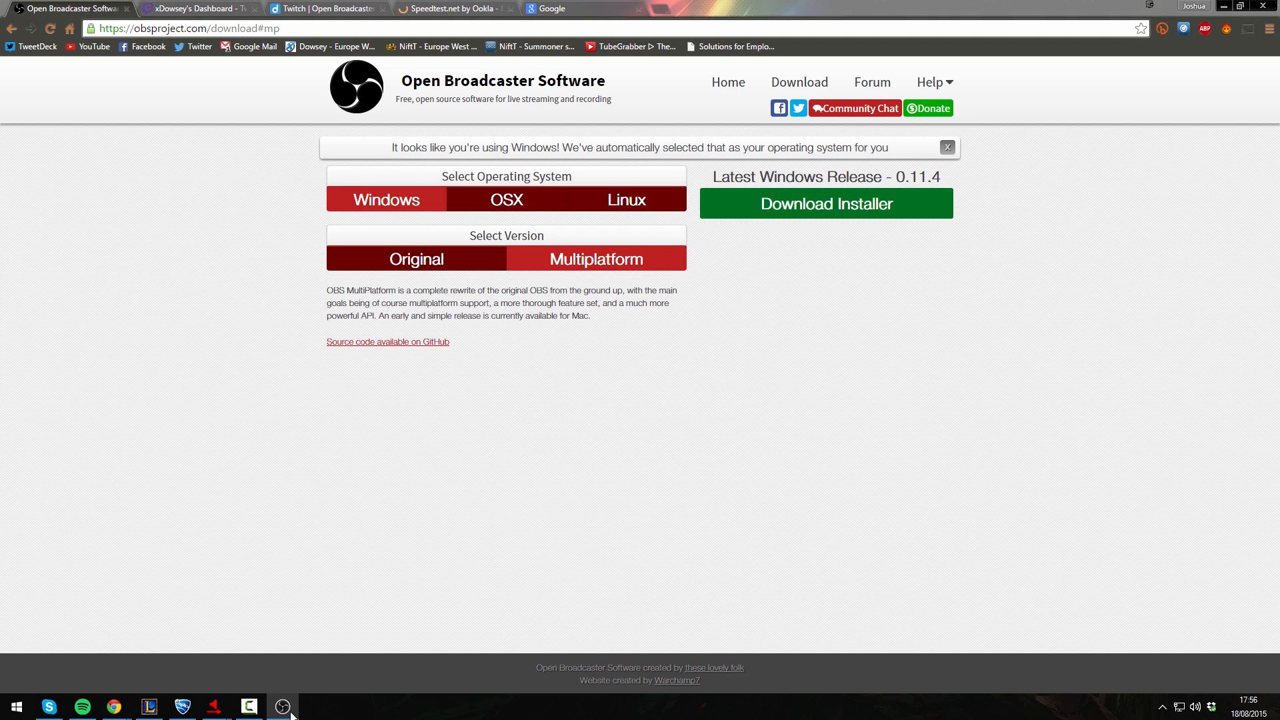
pyautogui.moveTo(749, 139); pyautogui.dragTo(478, 127)
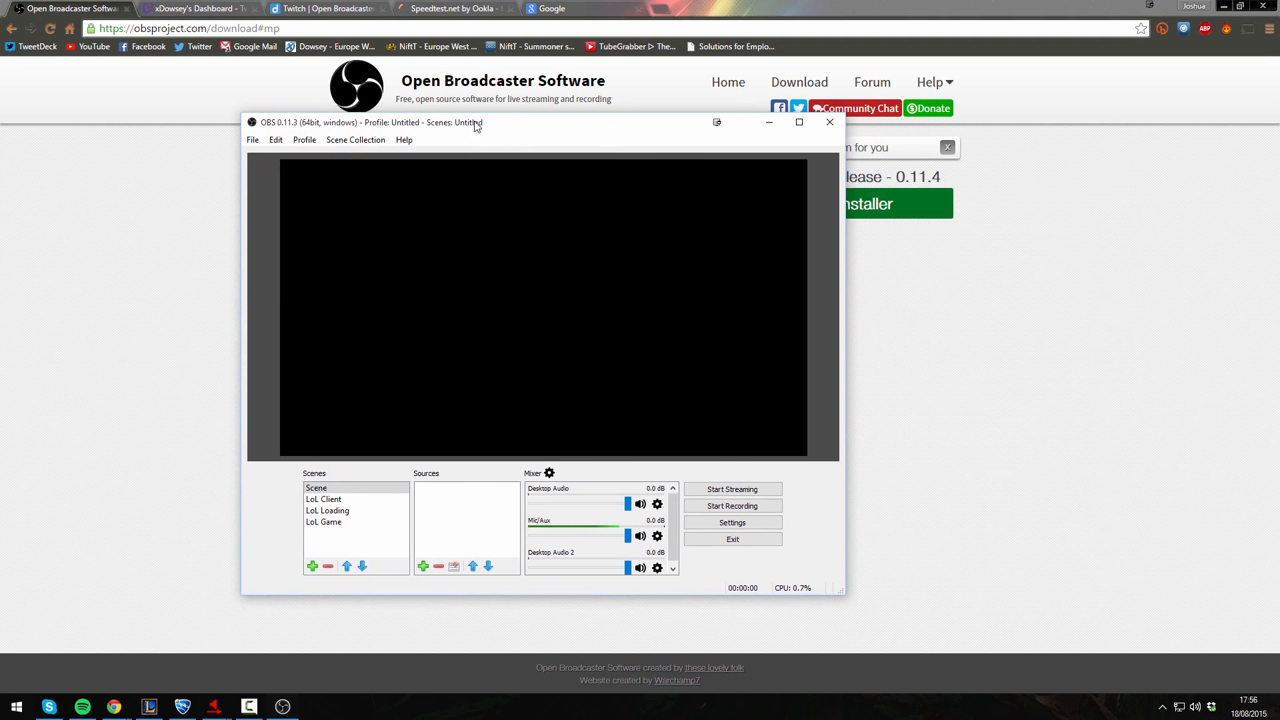
pyautogui.doubleClick(476, 126)
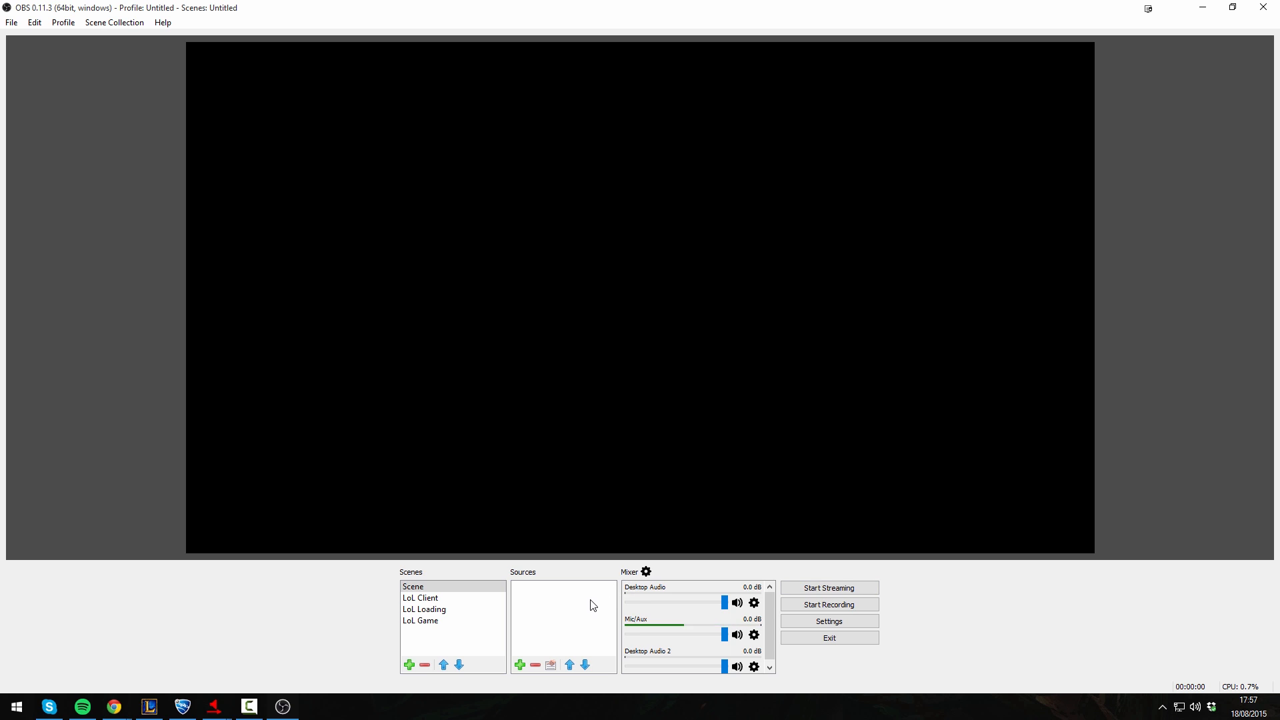
# Step: Add a new Game Capture source named Rocket League to the scene named Scene
pyautogui.click(520, 665)
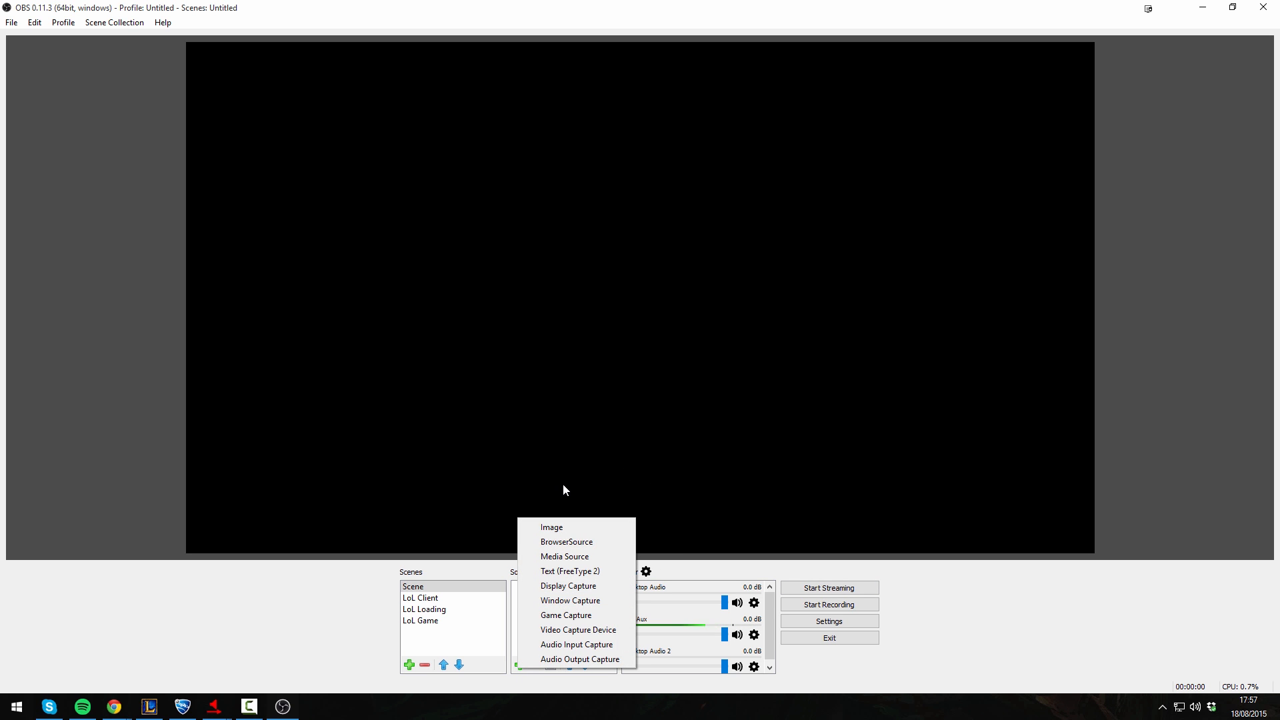
pyautogui.click(562, 615)
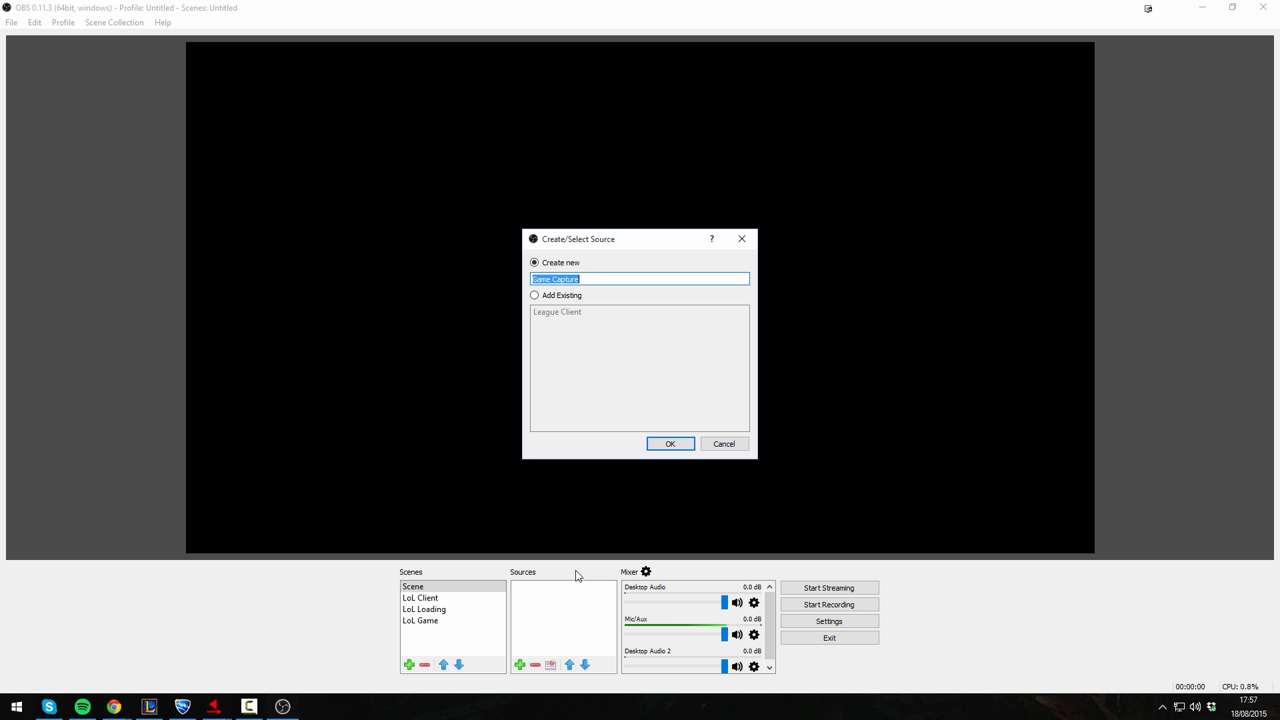
pyautogui.write('Rocket League')
pyautogui.press('Return')
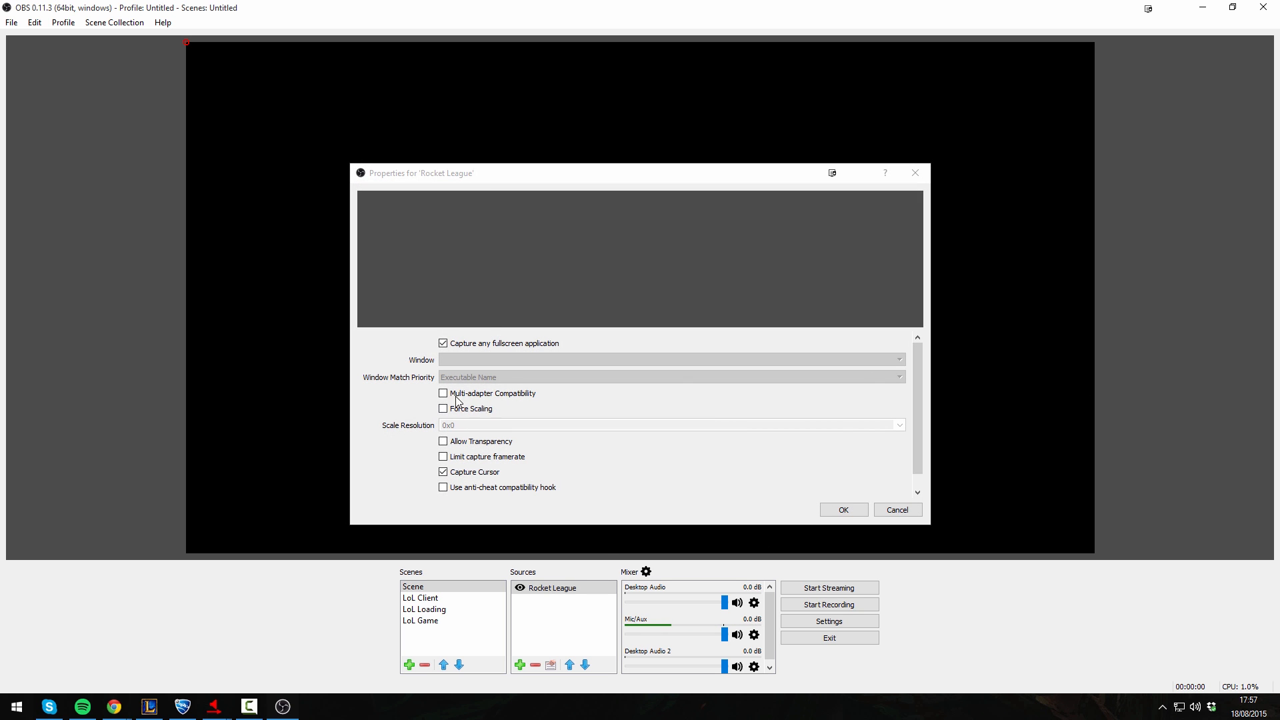
# Step: Turn off capturing any fullscreen application and set the source's window to [RocketLeague.exe]: TAGame (32-bit, DX9)
pyautogui.click(443, 344)
pyautogui.click(460, 362)
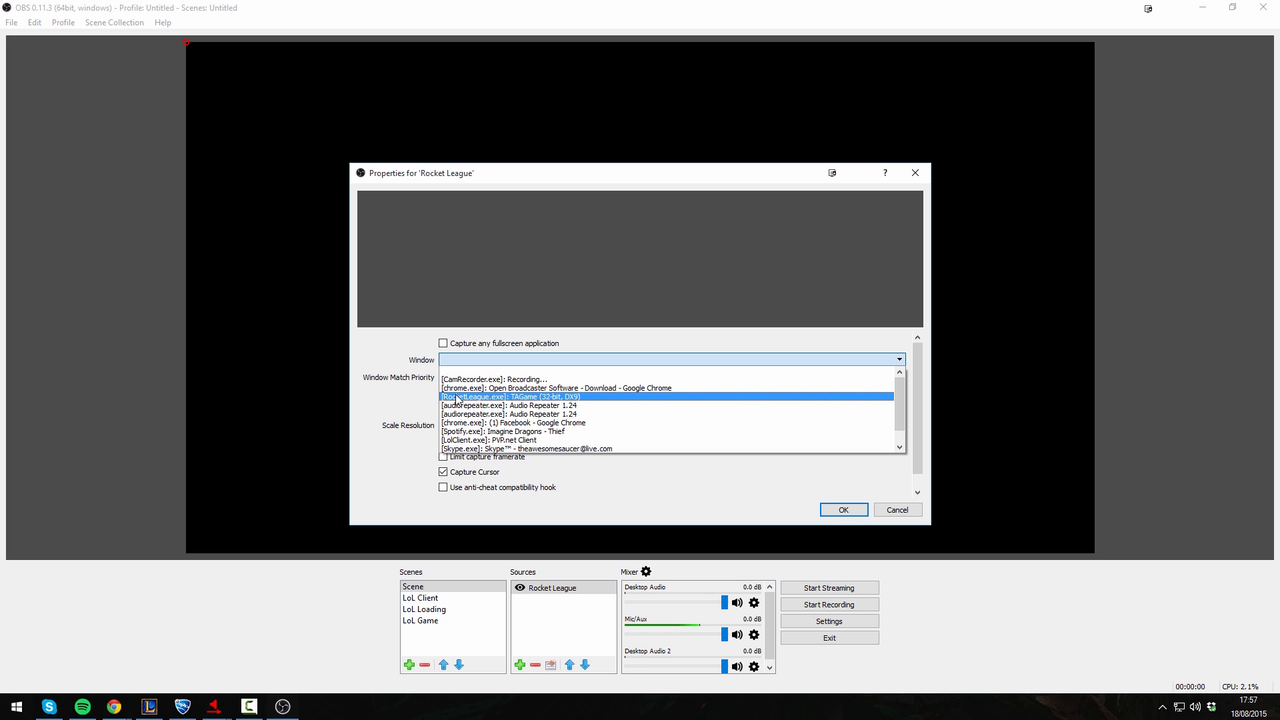
pyautogui.click(457, 397)
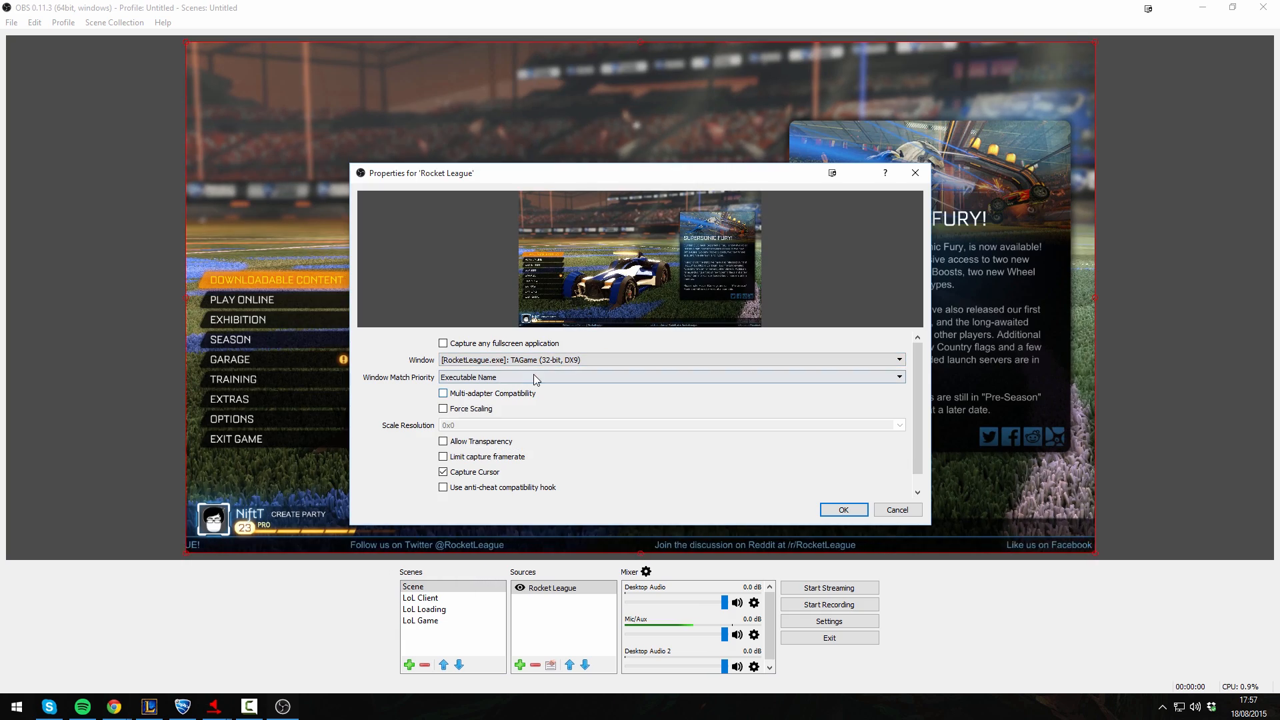
pyautogui.click(842, 510)
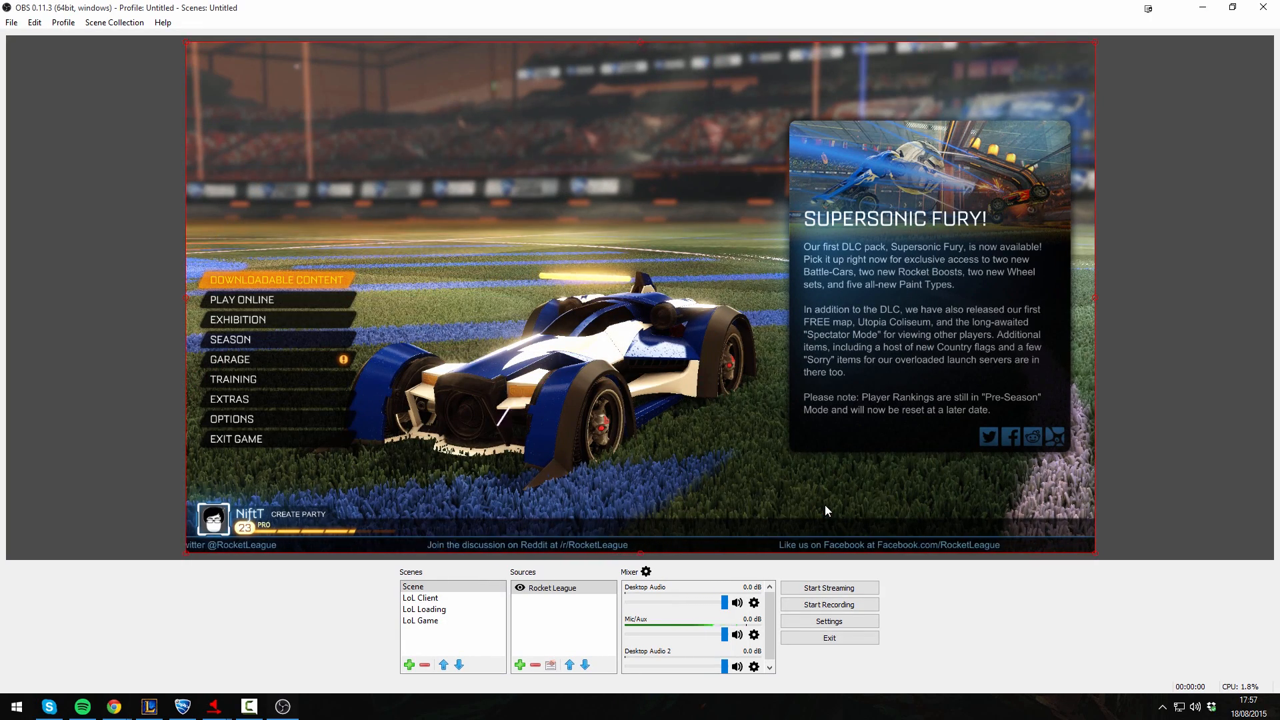
# Step: Add a scene with the default name Scene 1 and reuse the existing Rocket League game capture as its source
pyautogui.click(409, 664)
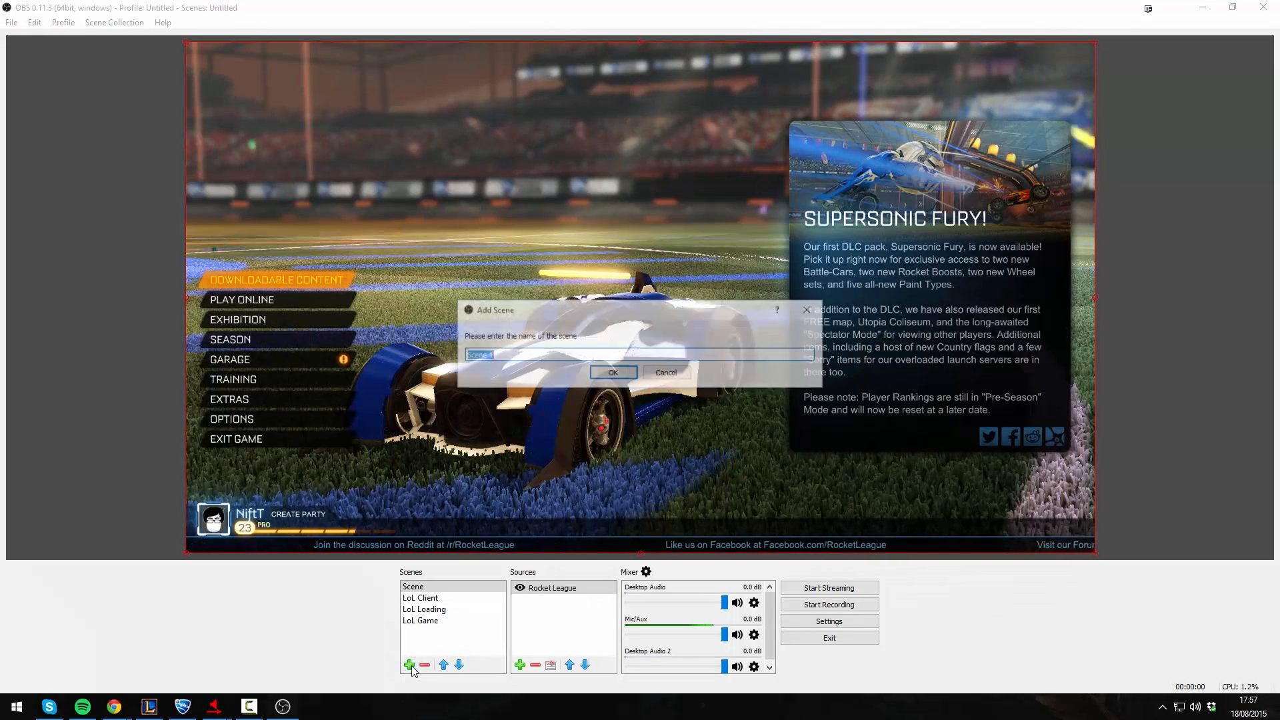
pyautogui.click(613, 377)
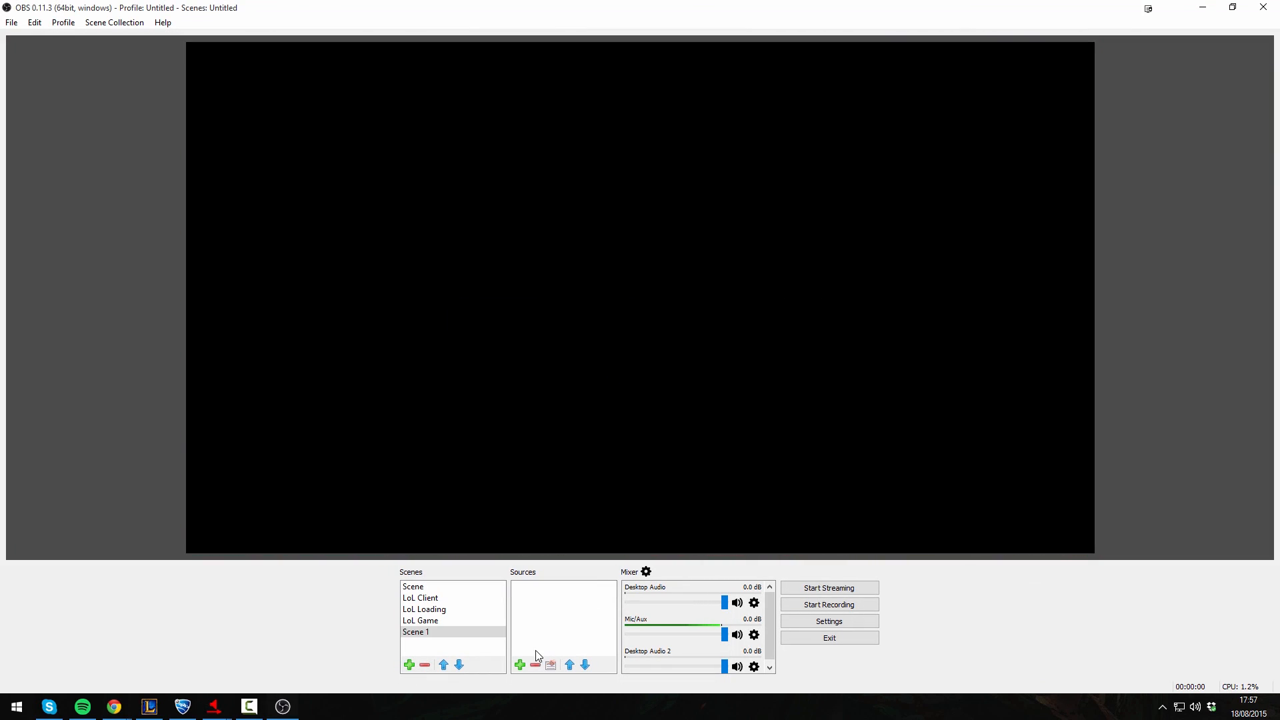
pyautogui.click(520, 665)
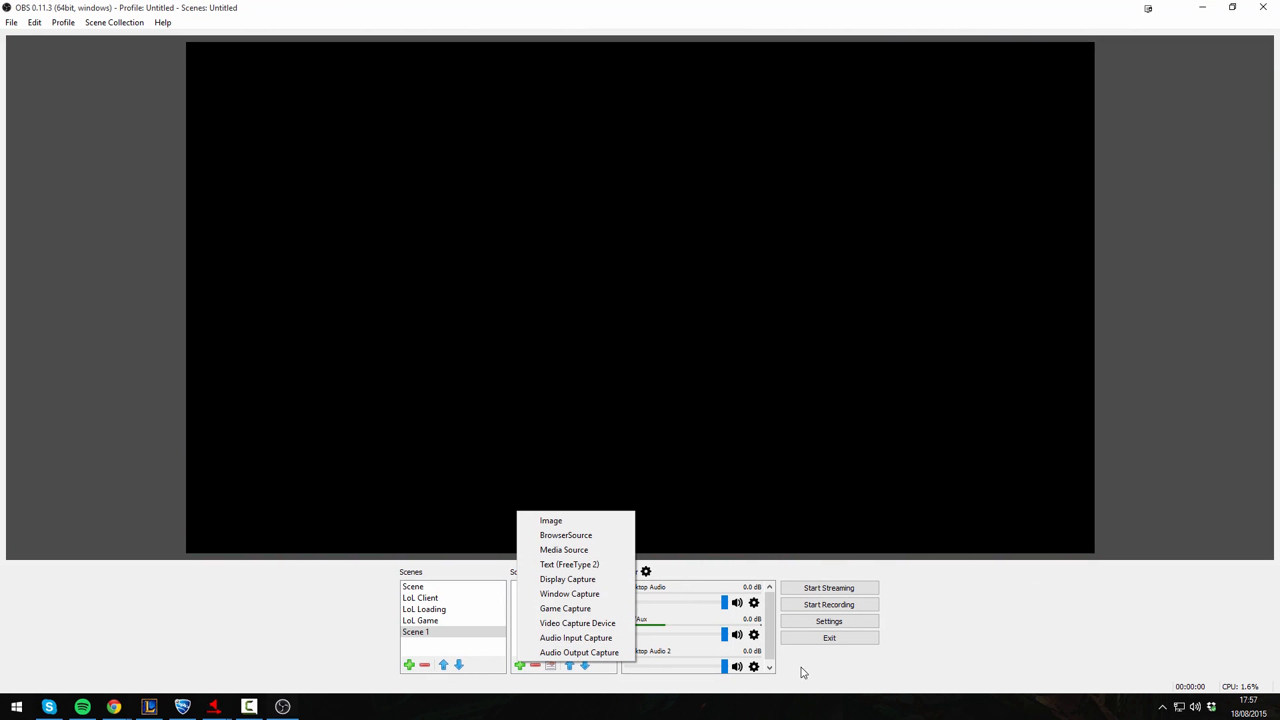
pyautogui.click(560, 608)
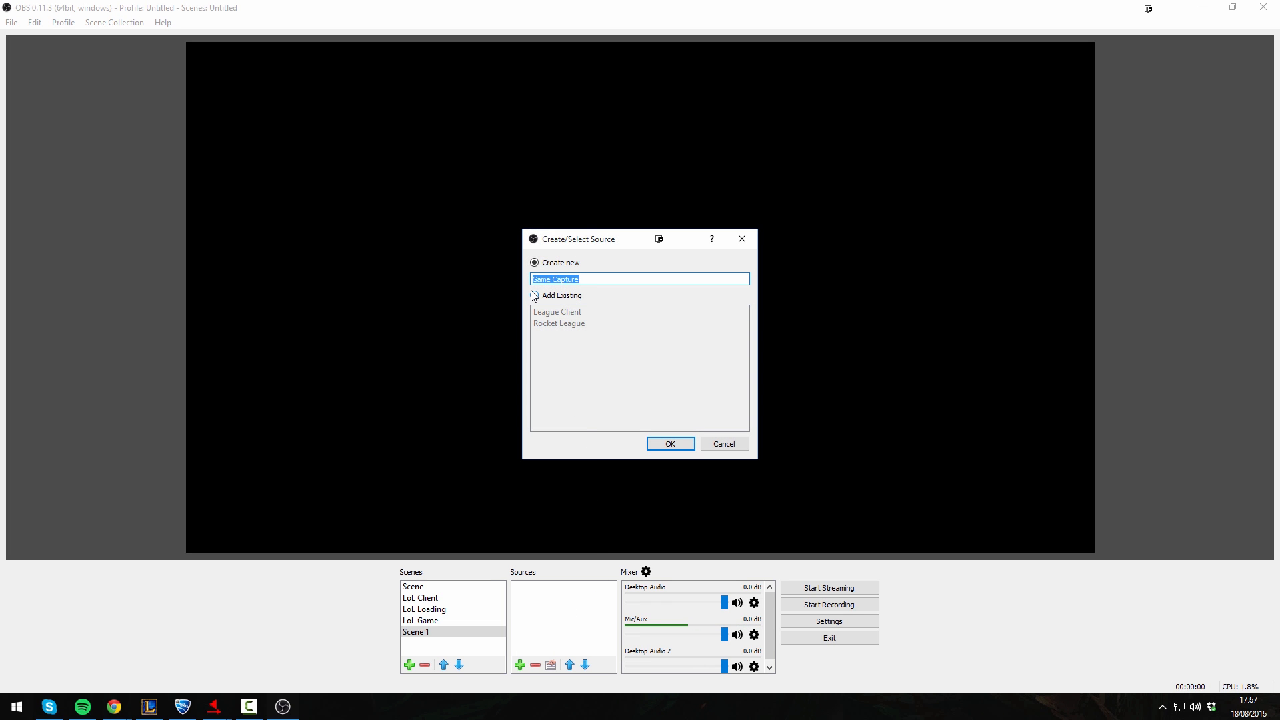
pyautogui.click(534, 295)
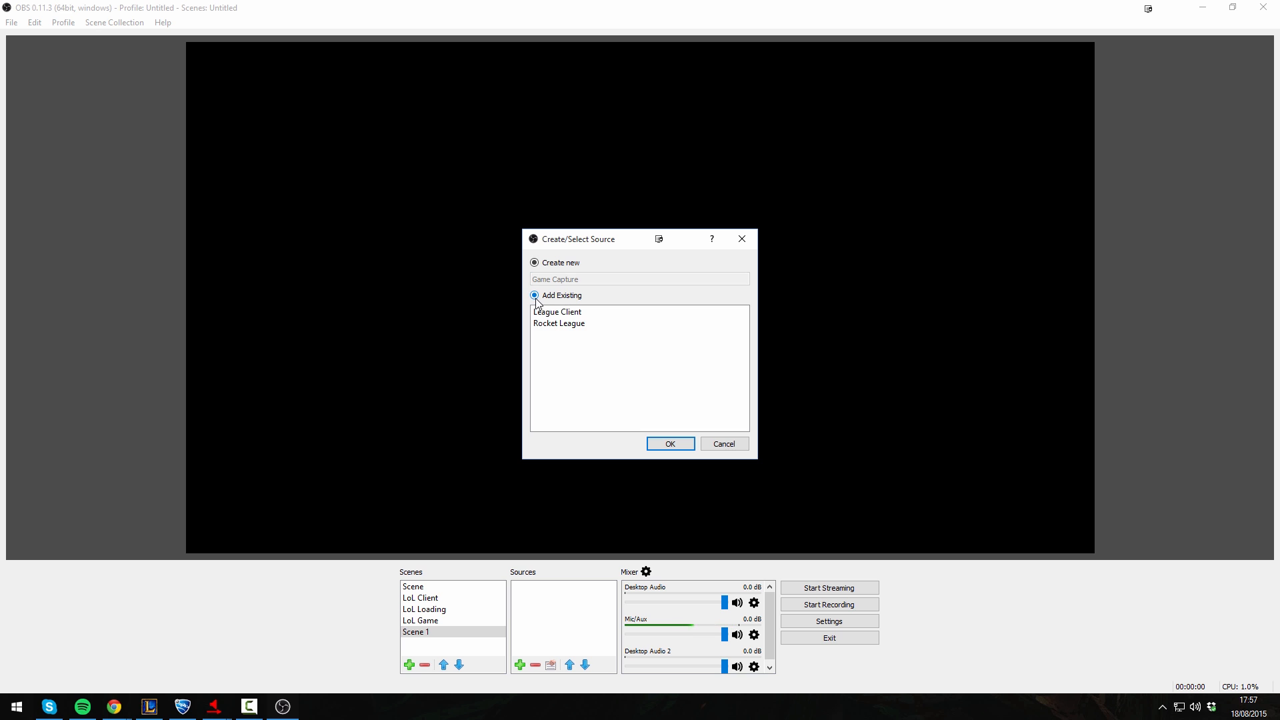
pyautogui.click(543, 312)
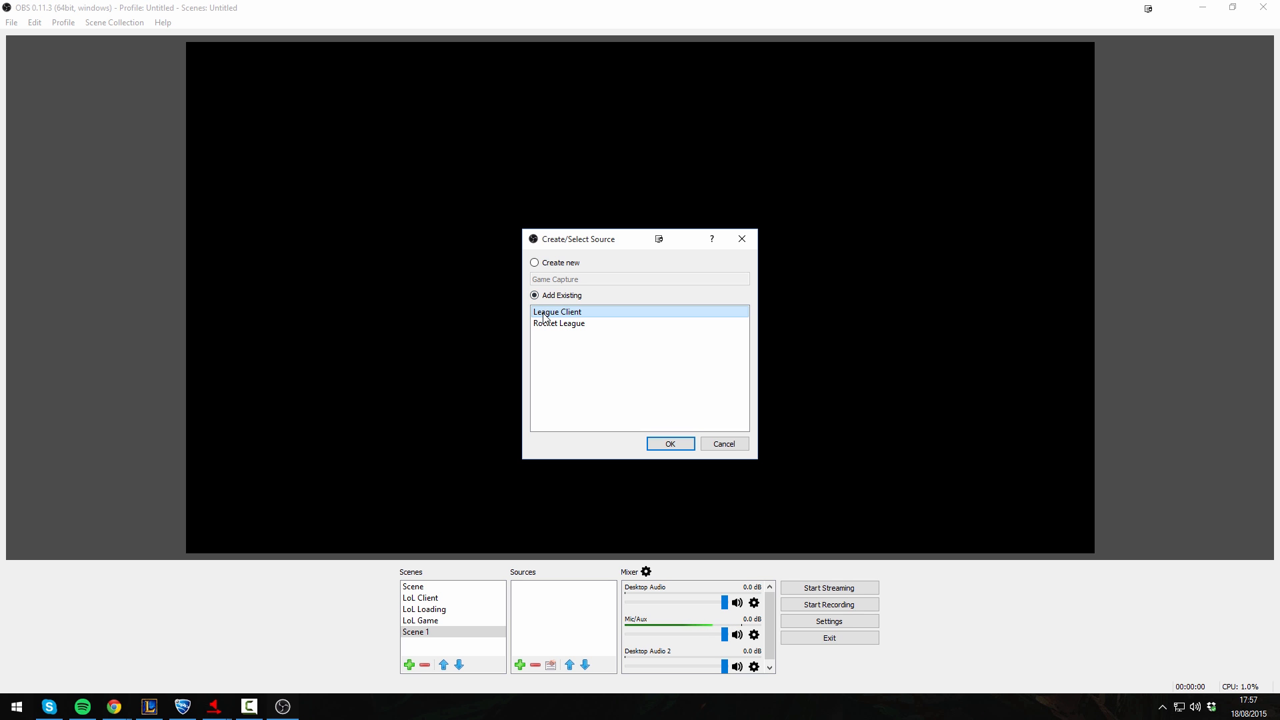
pyautogui.click(585, 326)
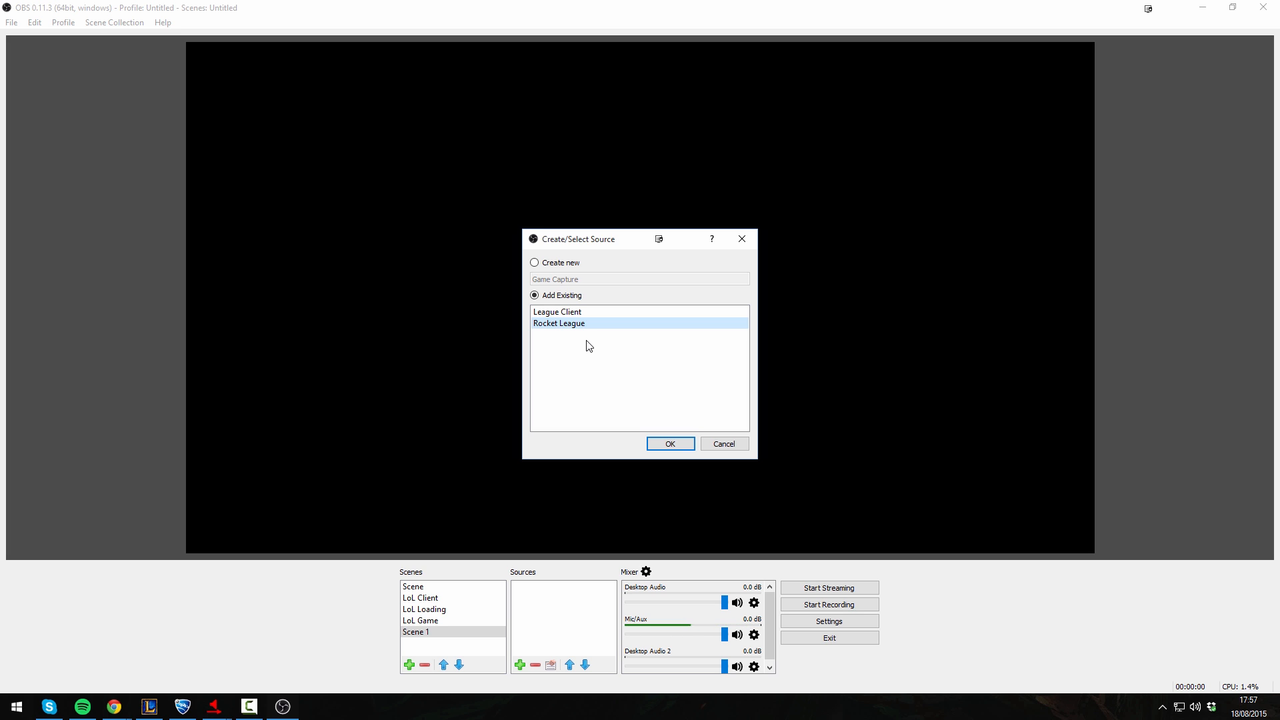
pyautogui.click(672, 444)
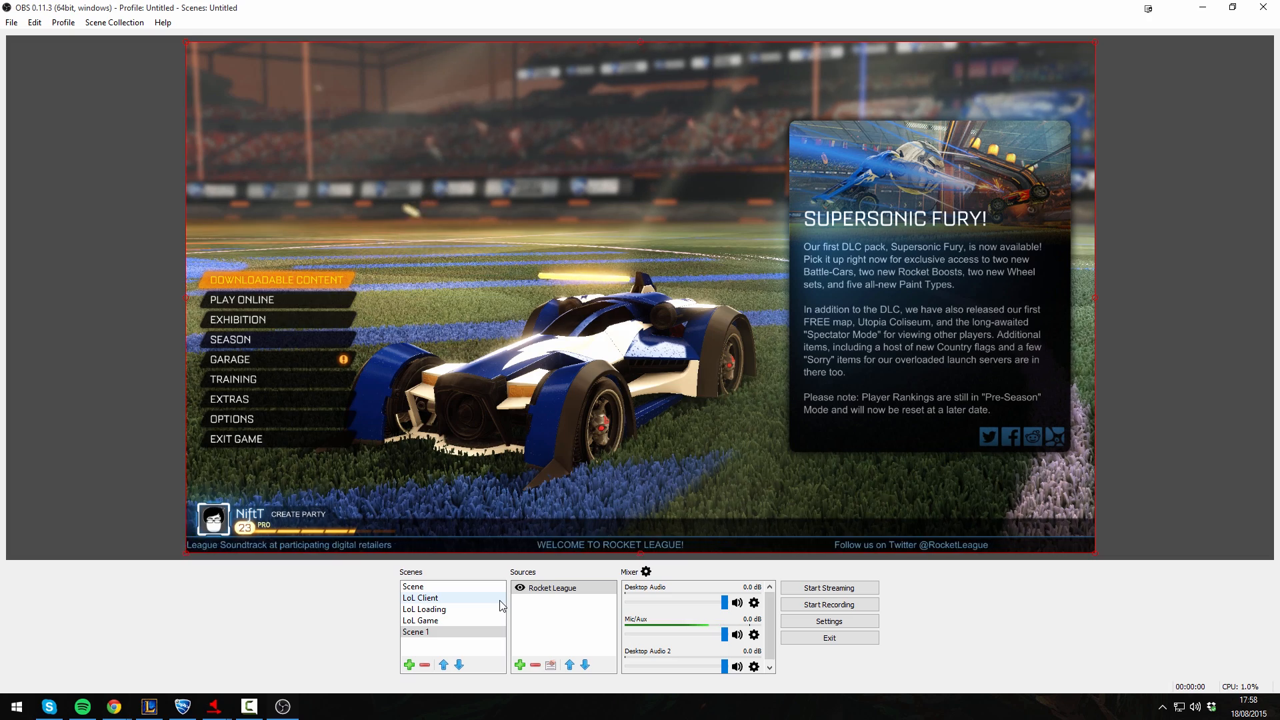
# Step: Delete Scene 1 and return to the scene named Scene
pyautogui.click(419, 633)
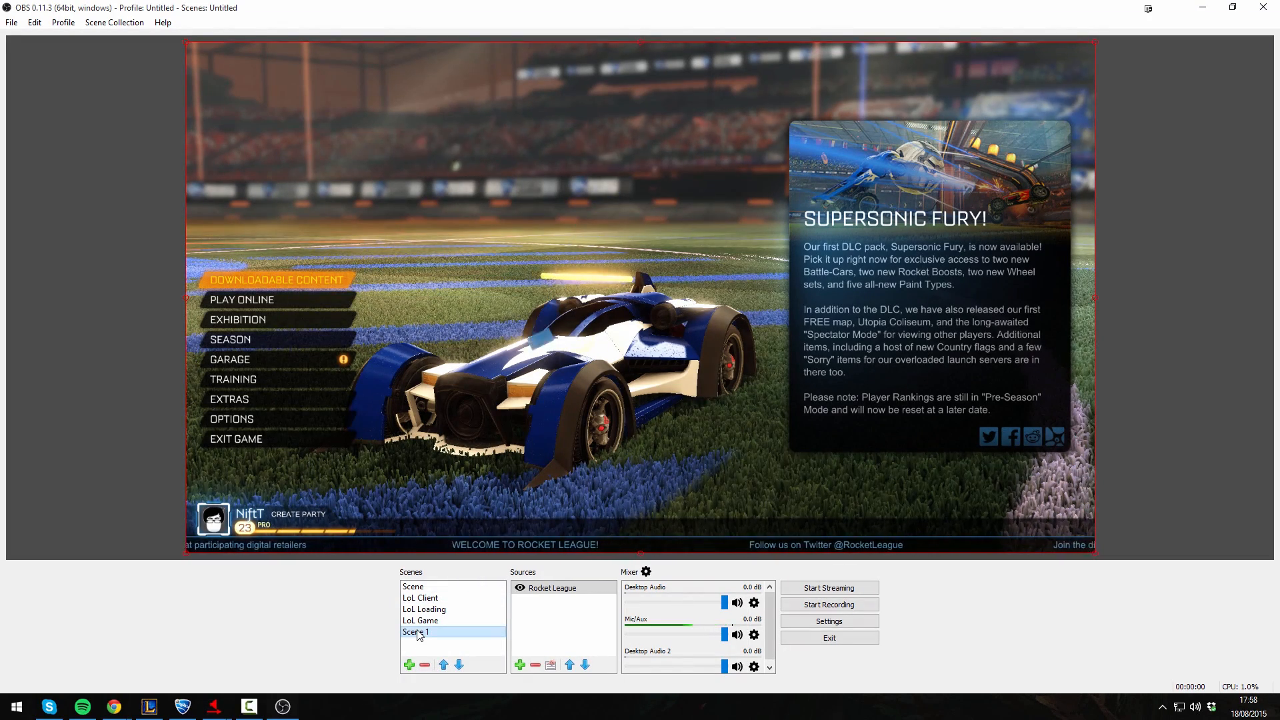
pyautogui.click(425, 665)
pyautogui.click(654, 369)
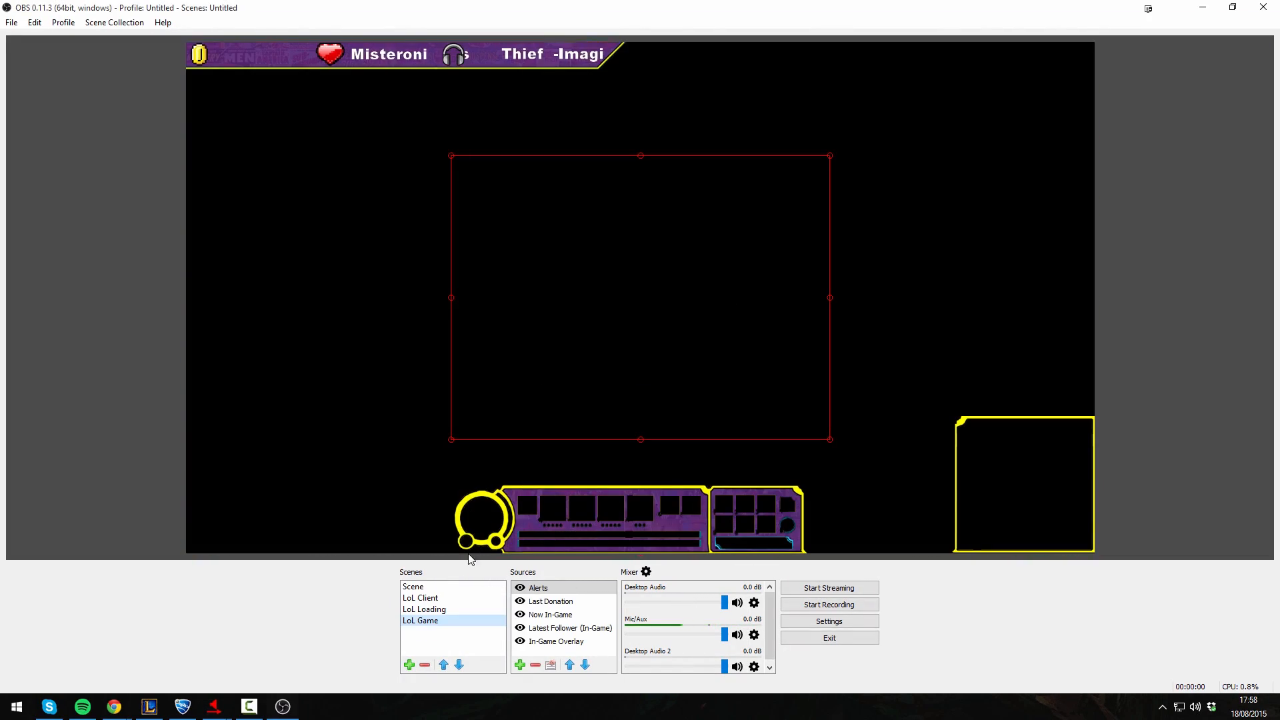
pyautogui.click(420, 587)
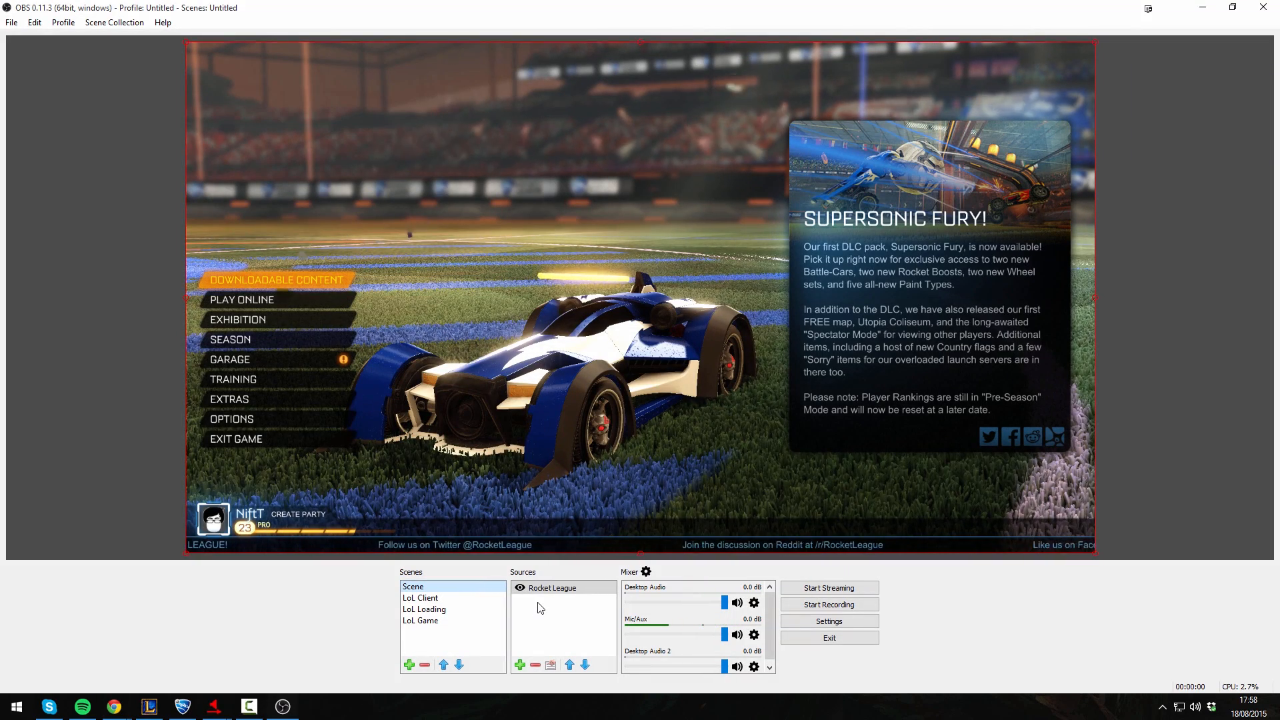
pyautogui.click(818, 621)
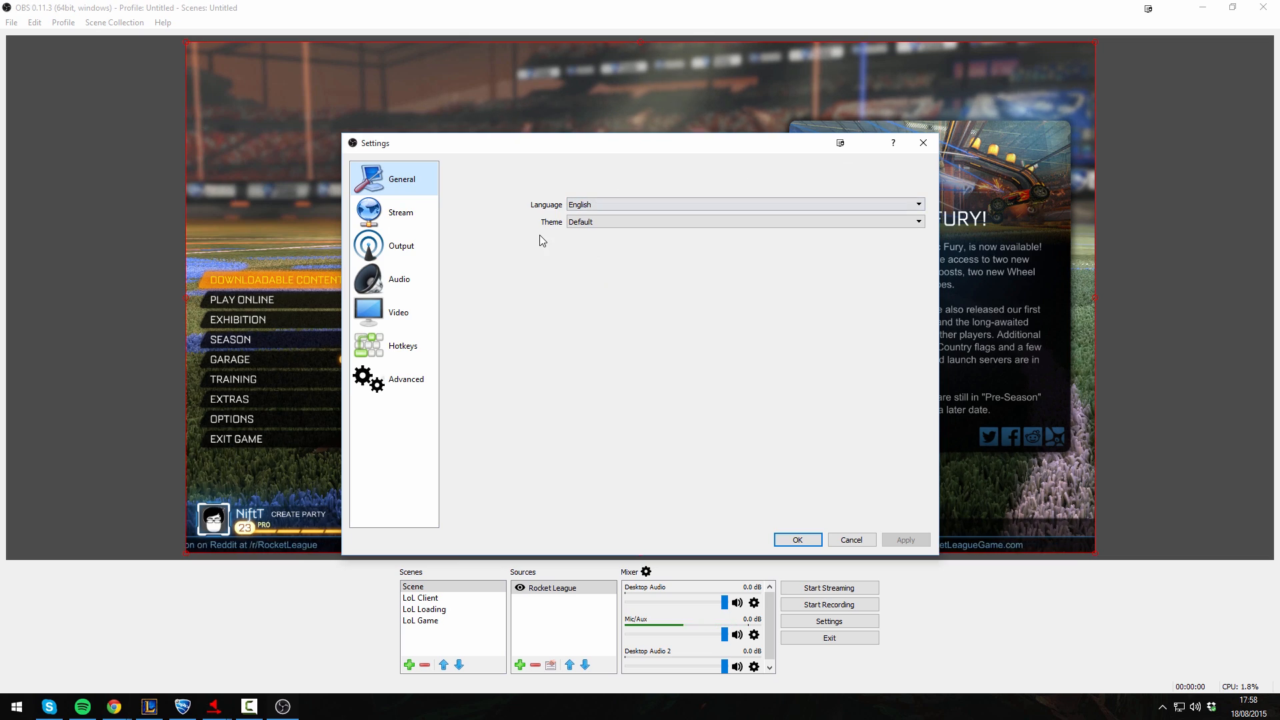
pyautogui.click(851, 540)
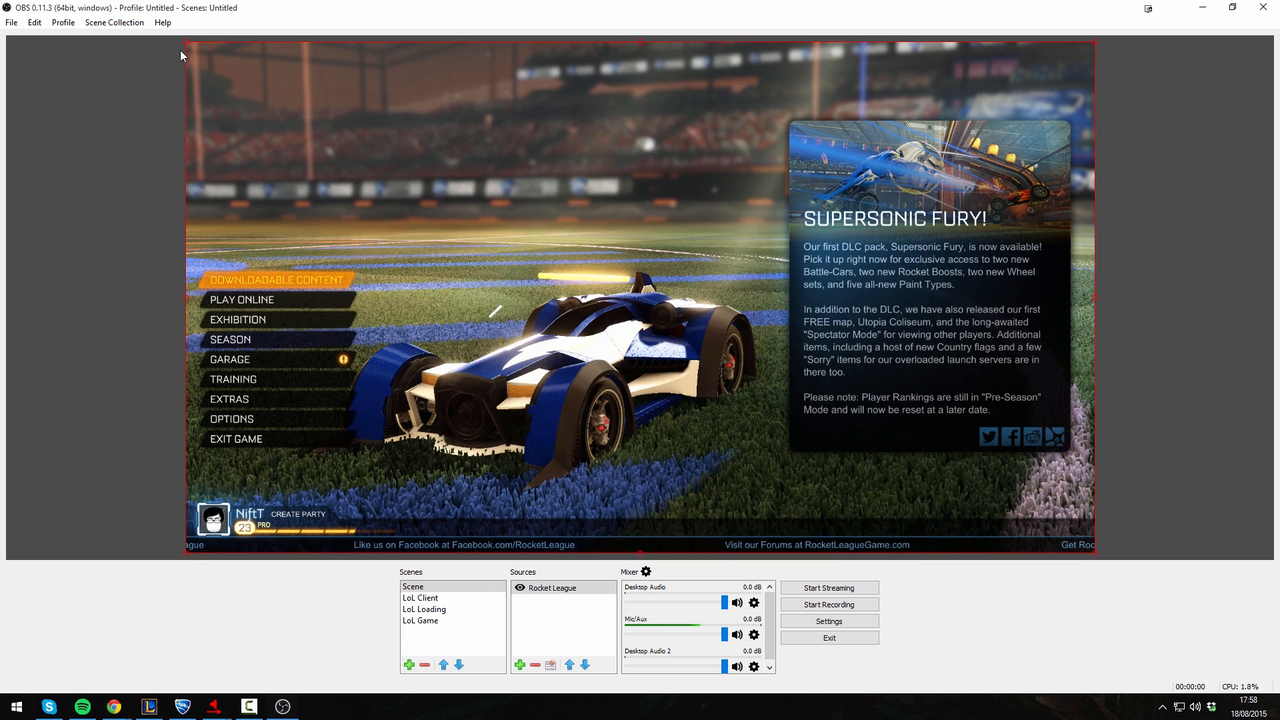
pyautogui.click(64, 22)
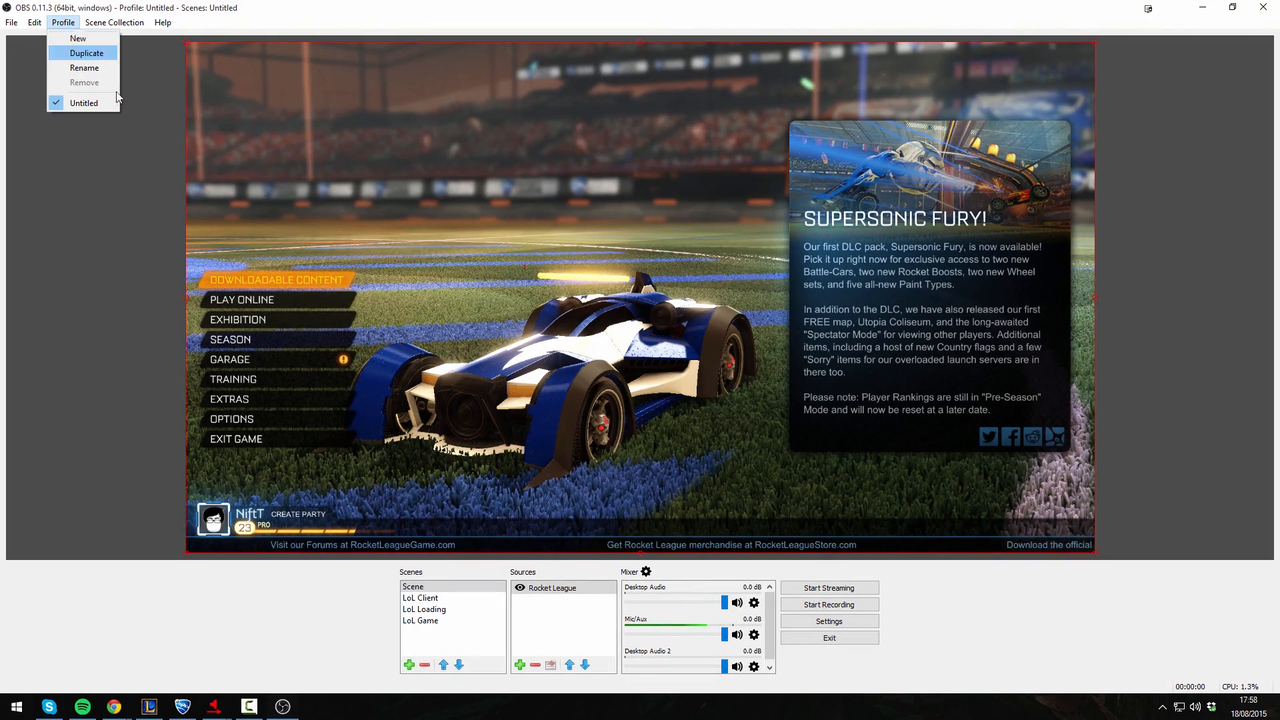
pyautogui.click(105, 174)
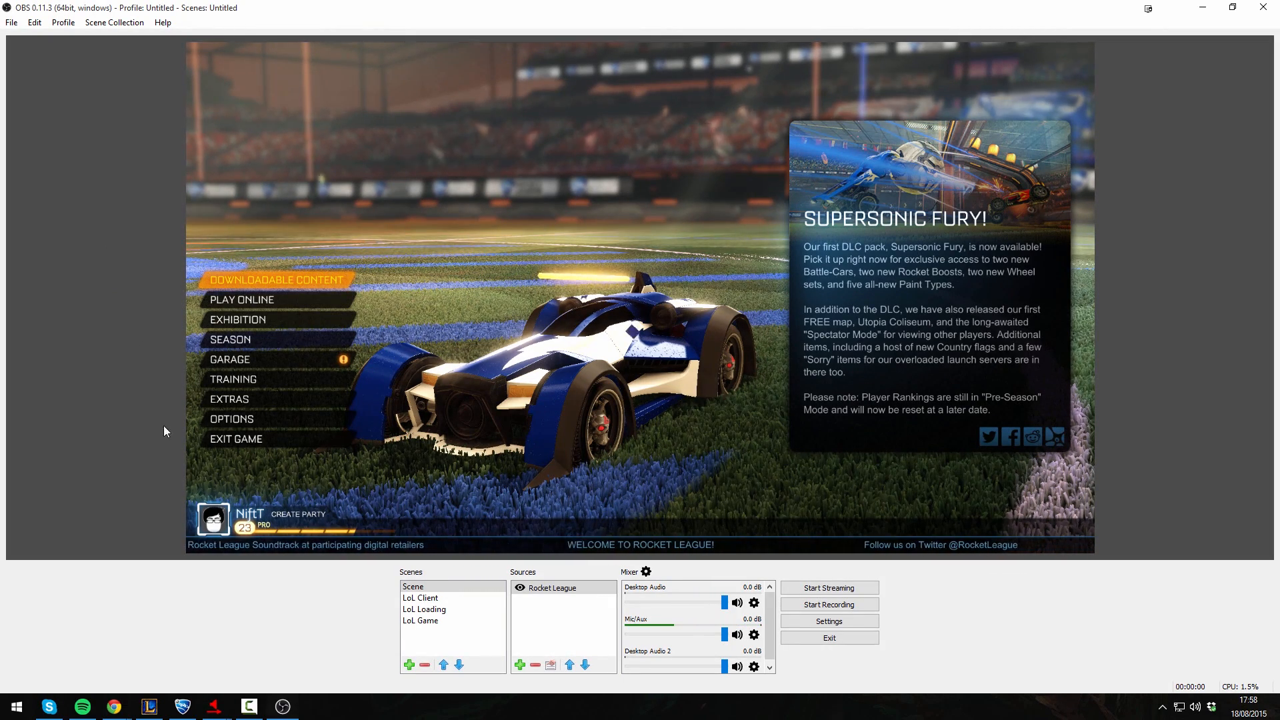
# Step: Open the stream settings and review the list of available streaming services, keeping Twitch
pyautogui.click(846, 621)
pyautogui.click(366, 212)
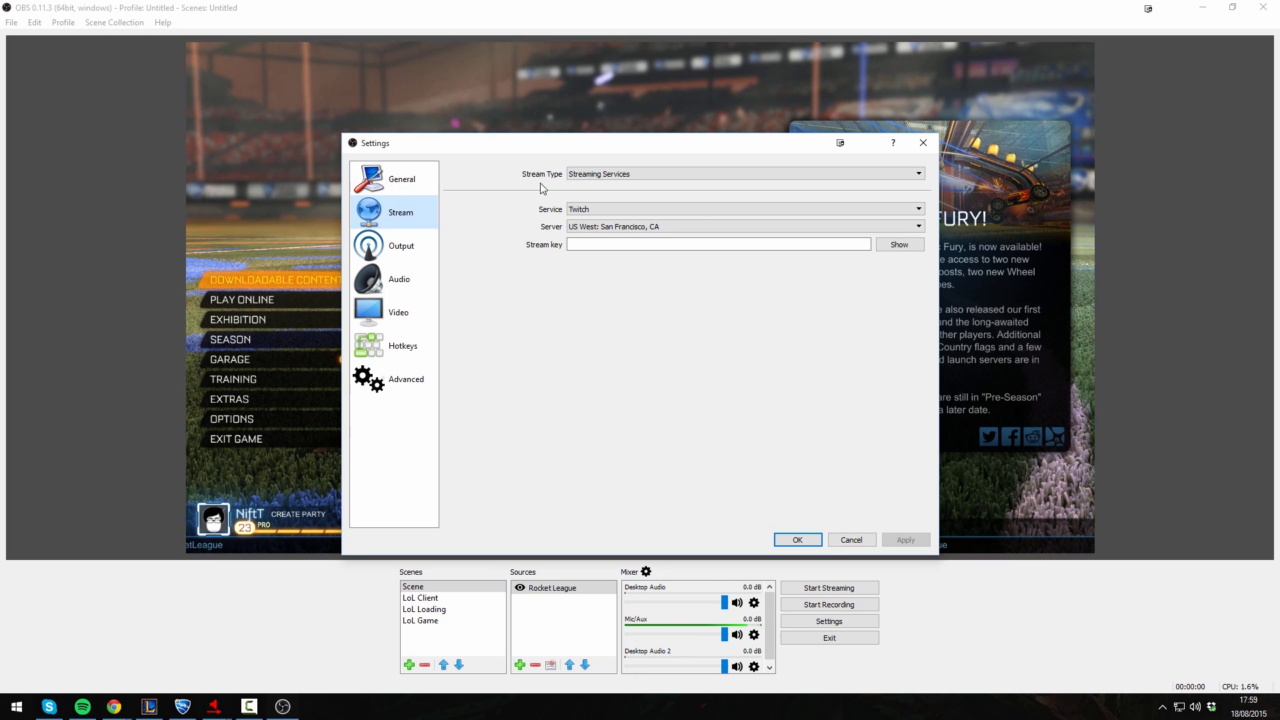
pyautogui.click(580, 209)
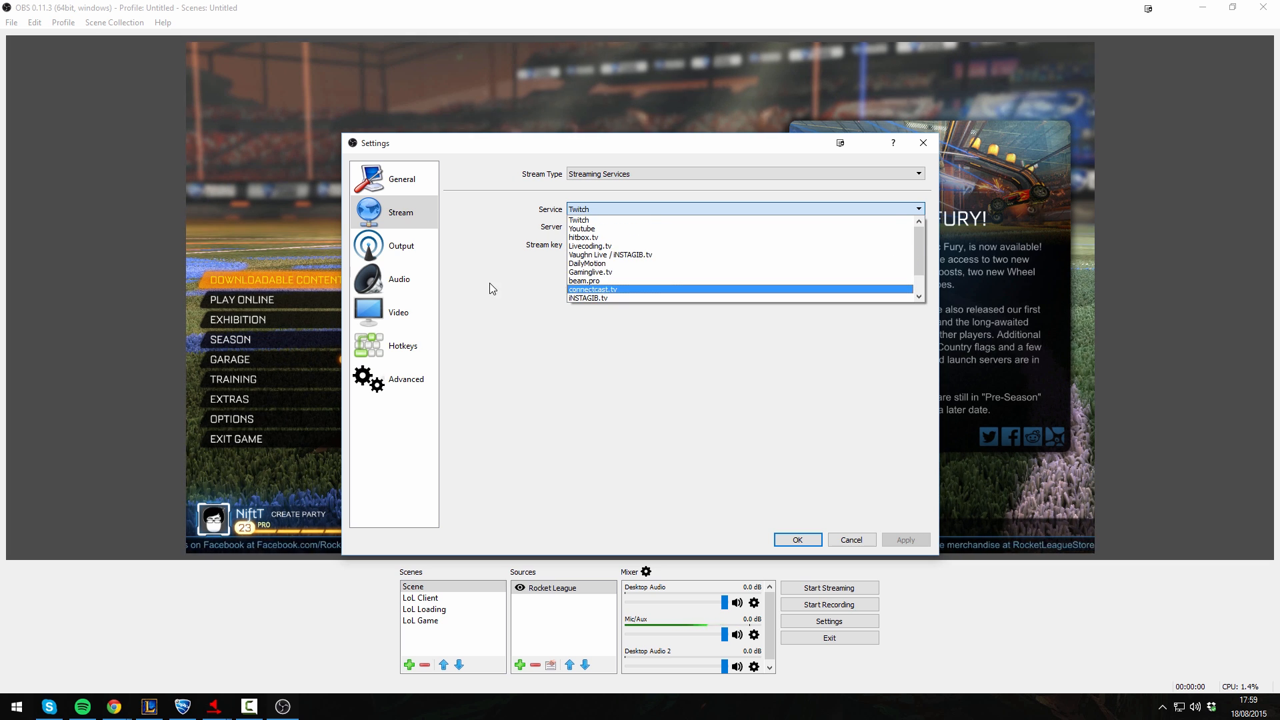
pyautogui.click(563, 193)
# Step: Switch the stream type to Custom Streaming Server to inspect its URL and stream key fields, and restore Streaming Services
pyautogui.click(586, 174)
pyautogui.click(584, 194)
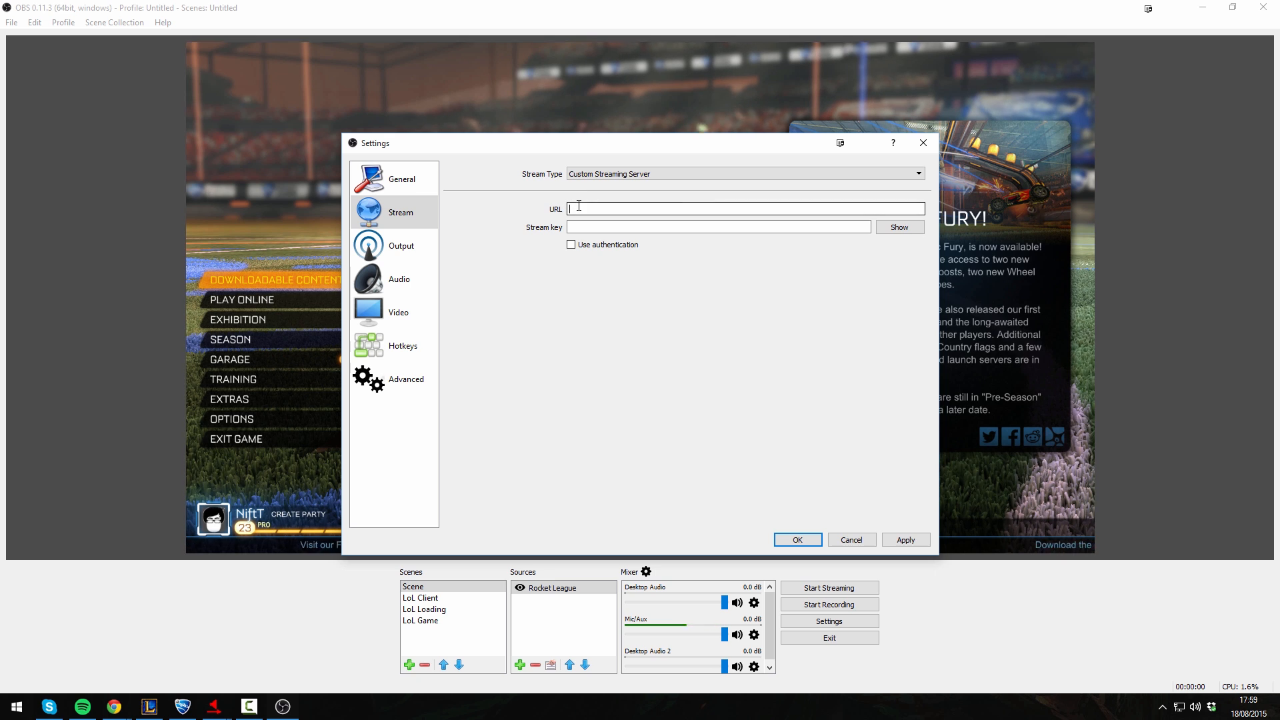
pyautogui.click(578, 208)
pyautogui.click(574, 227)
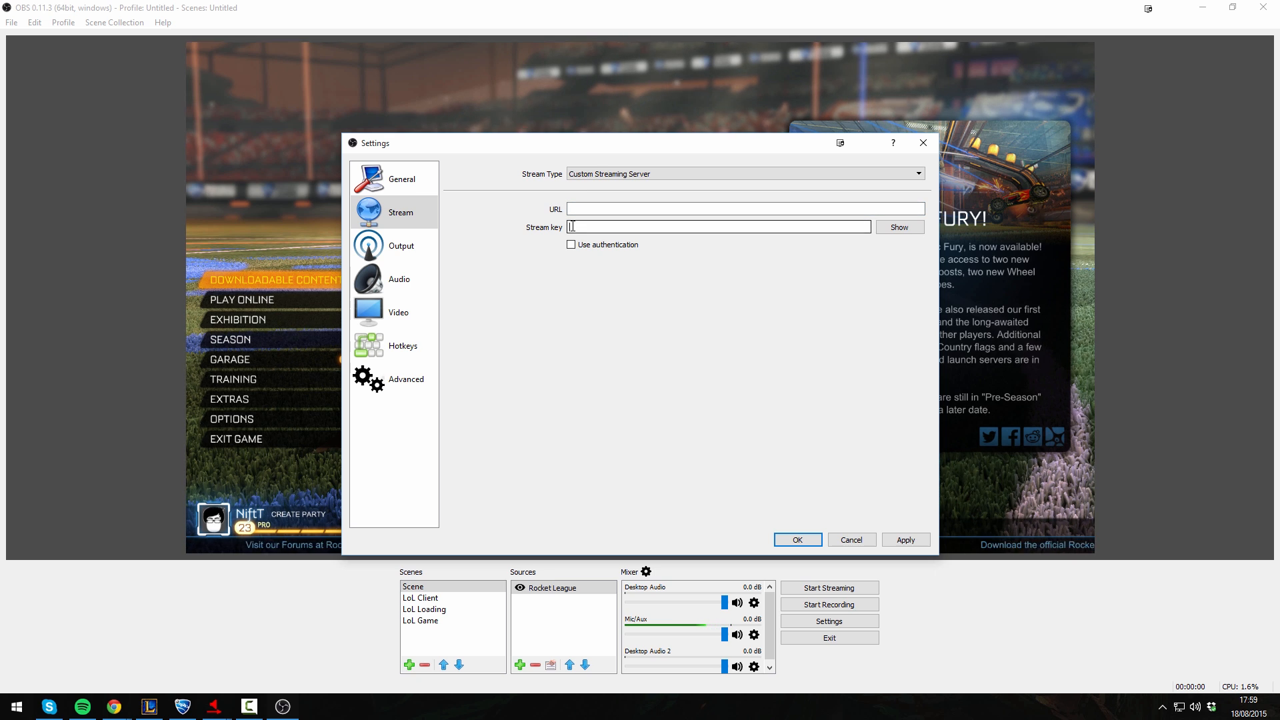
pyautogui.click(609, 173)
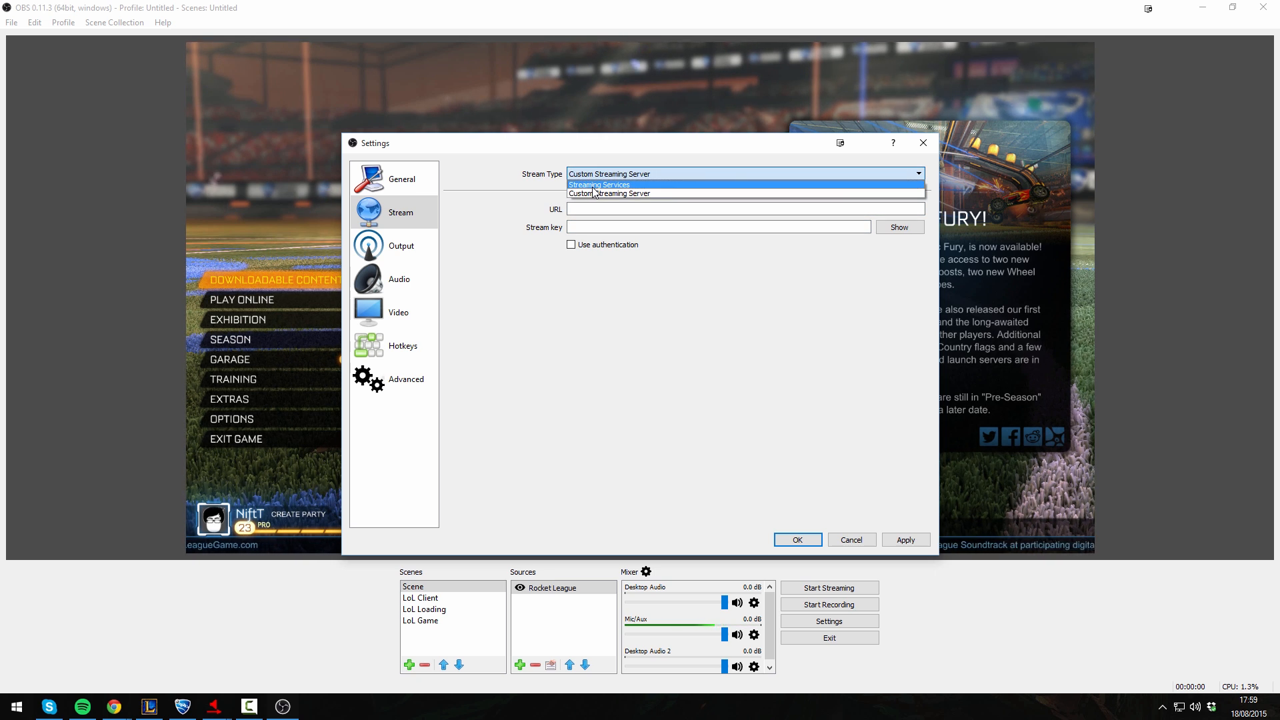
pyautogui.click(593, 187)
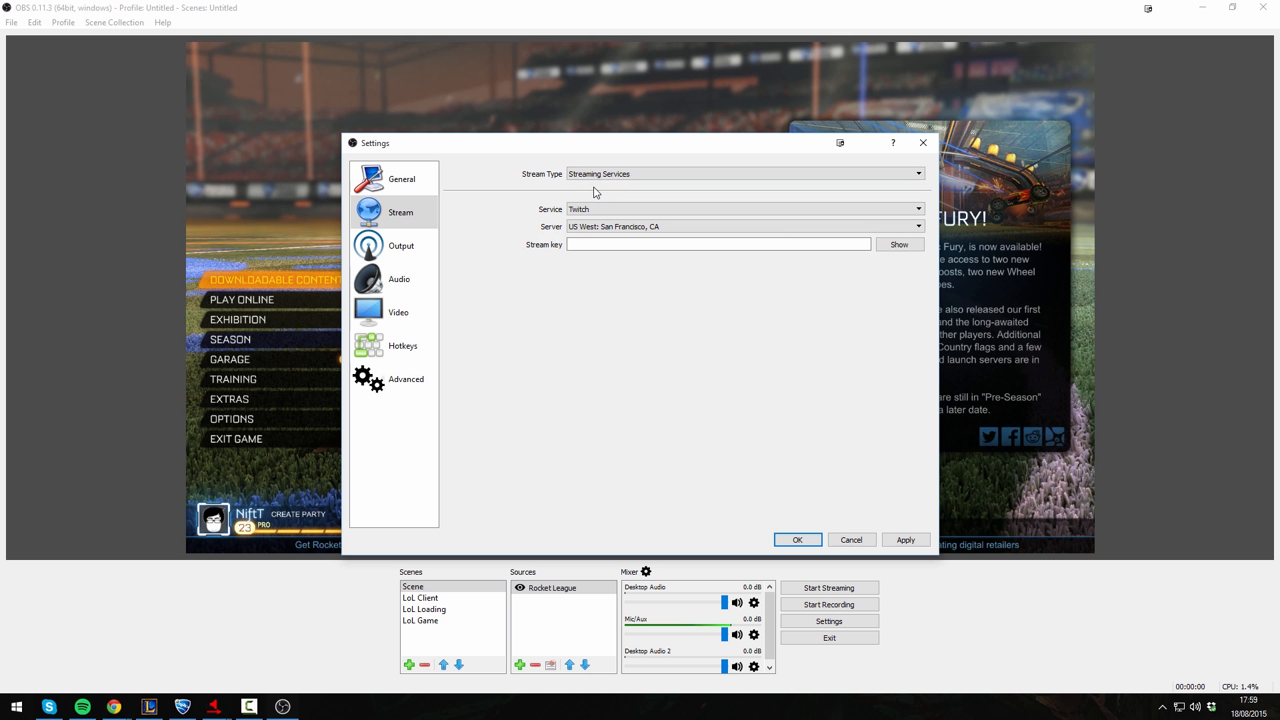
# Step: Set the Twitch streaming server to EU: London, UK
pyautogui.click(600, 228)
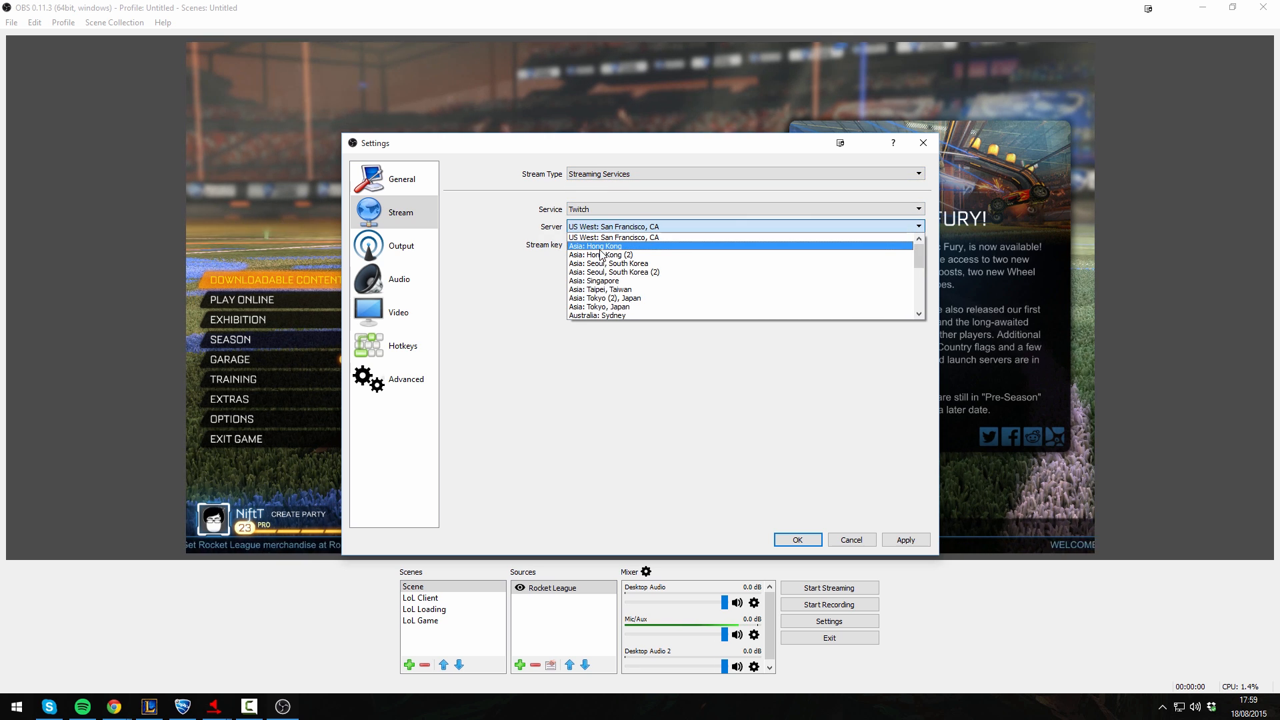
pyautogui.scroll(-2, 601, 248)
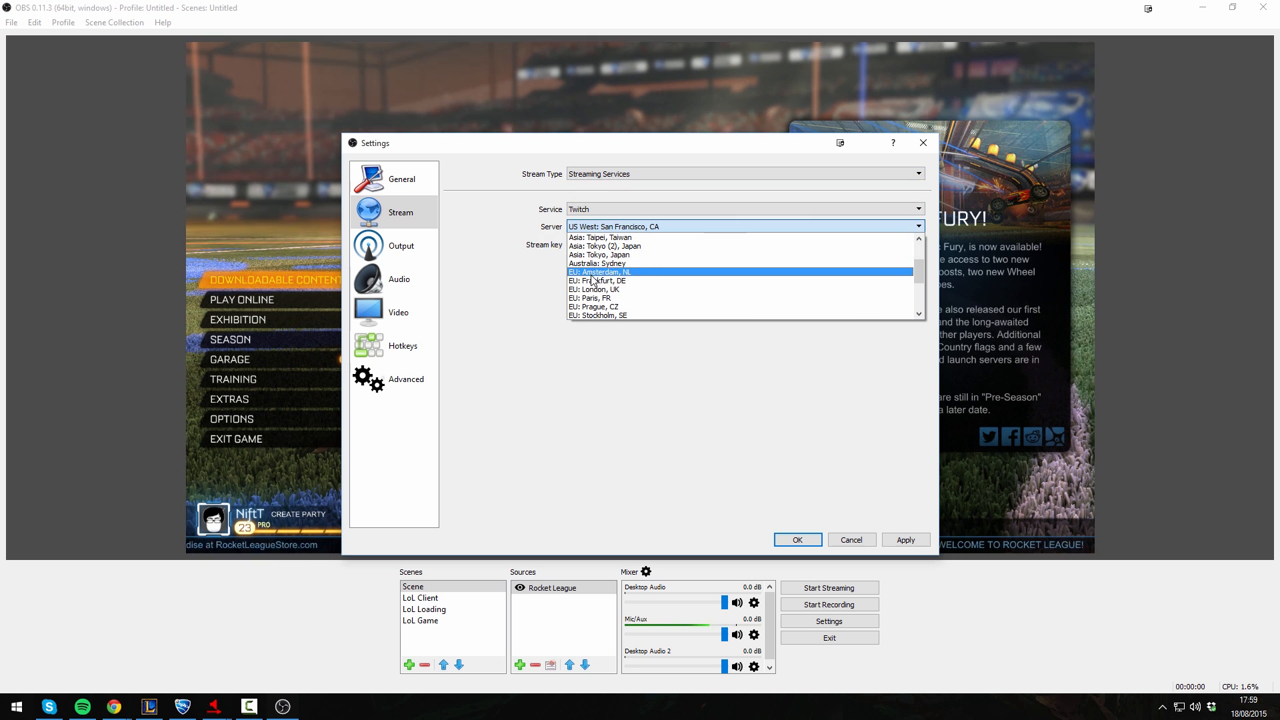
pyautogui.click(593, 290)
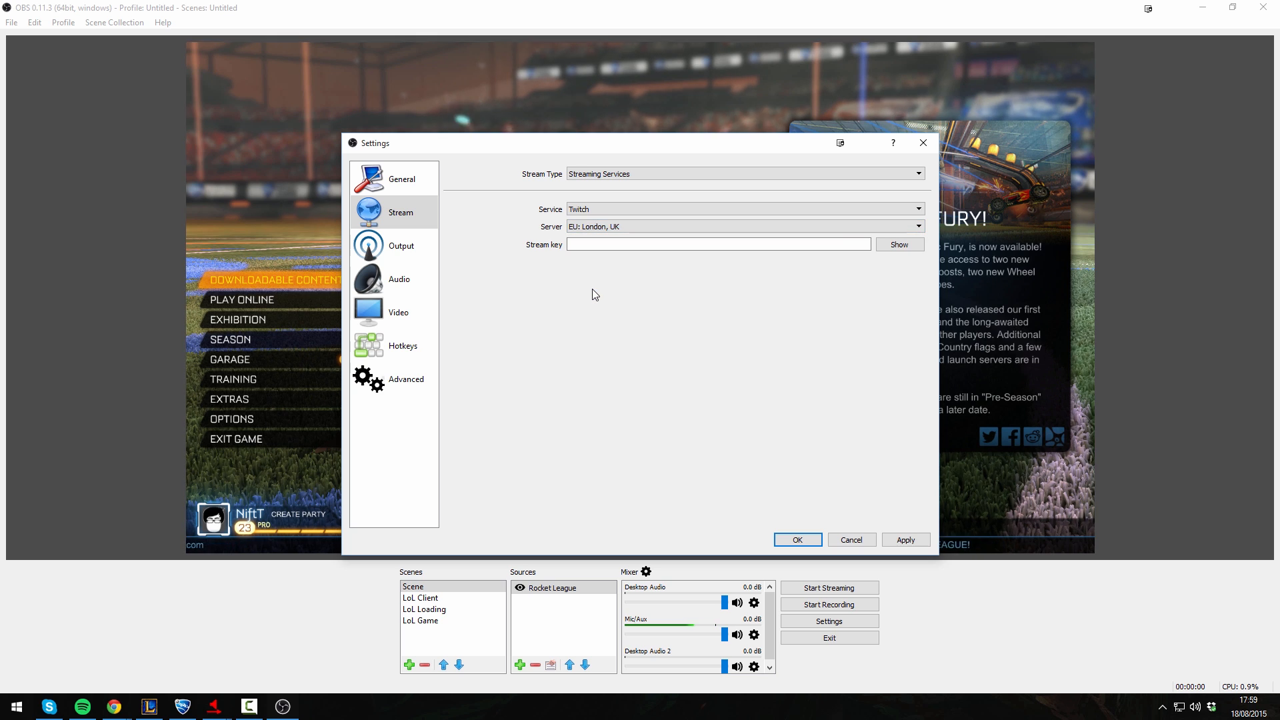
# Step: Switch to Chrome, reveal the stream key on the Twitch dashboard's Stream Key page, and return to the empty stream key field in OBS
pyautogui.click(587, 245)
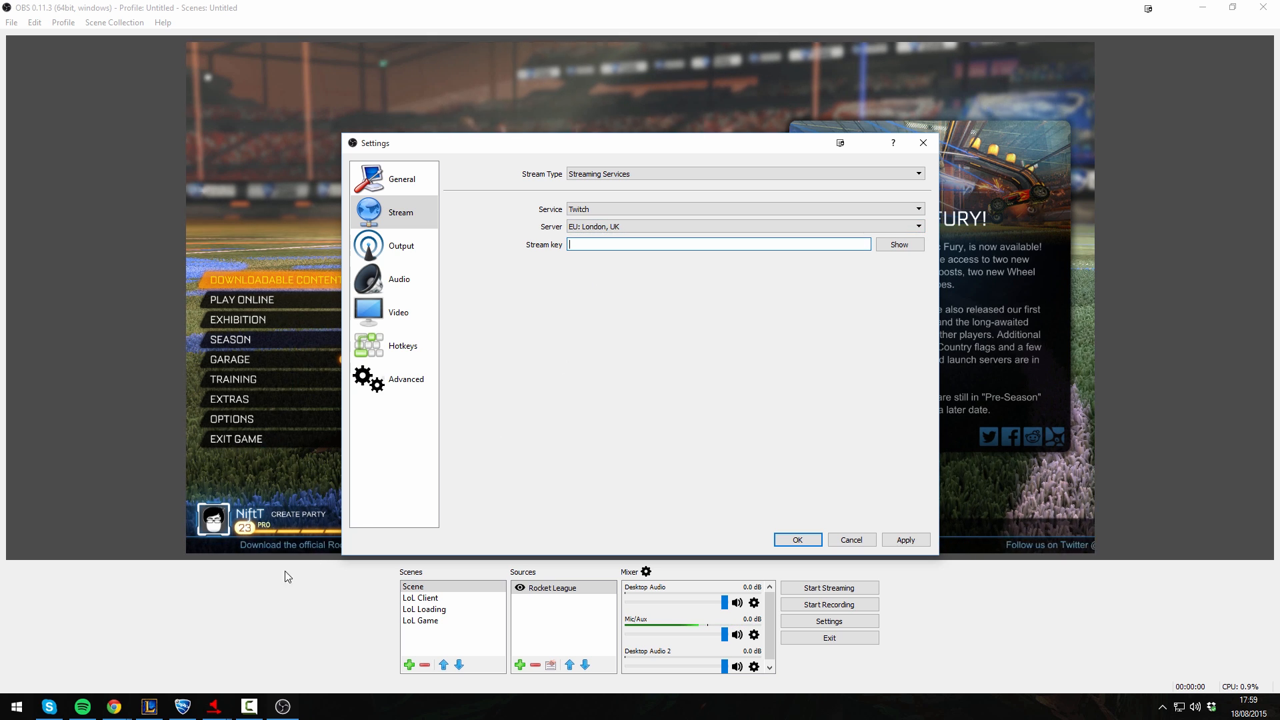
pyautogui.moveTo(114, 707)
pyautogui.click(182, 673)
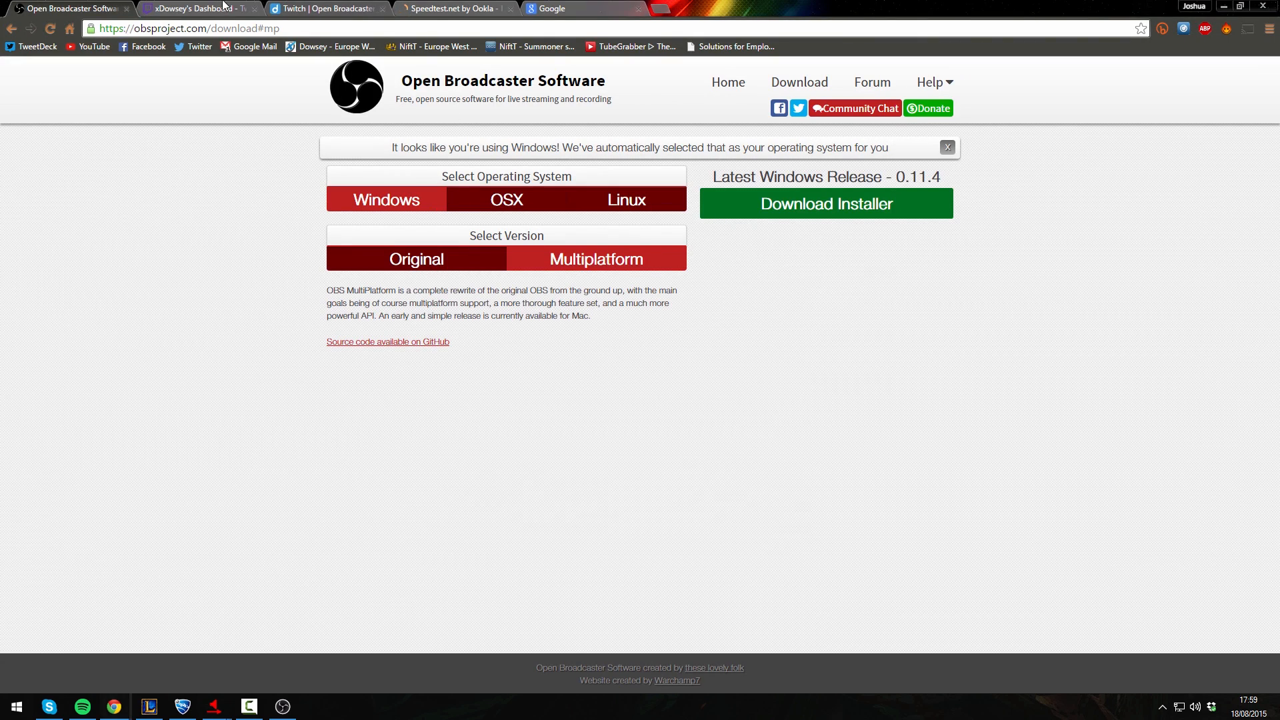
pyautogui.click(183, 8)
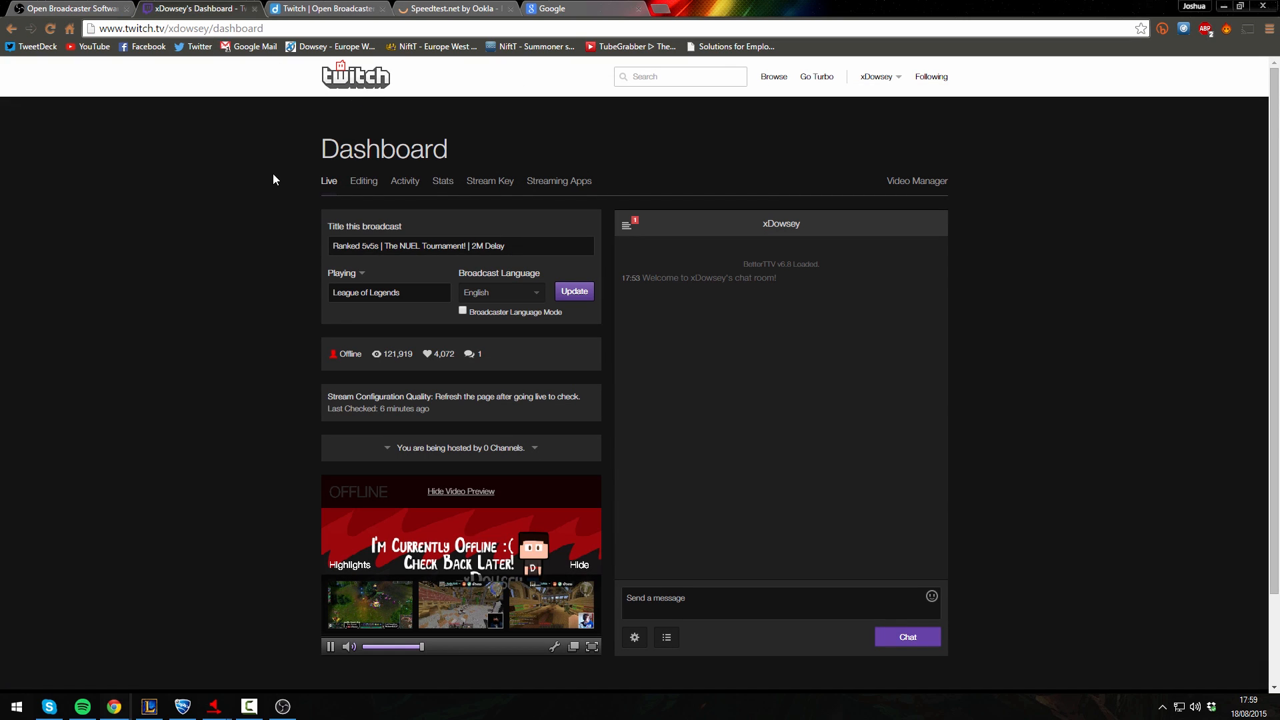
pyautogui.click(487, 182)
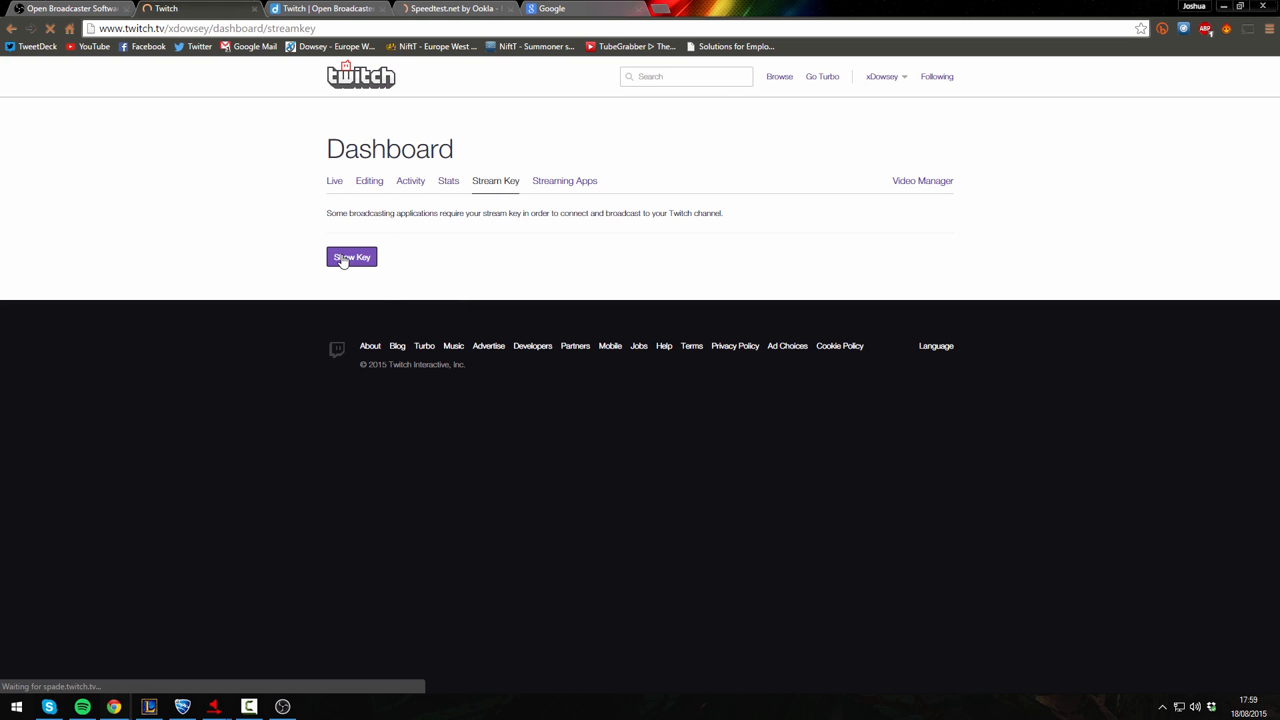
pyautogui.click(344, 260)
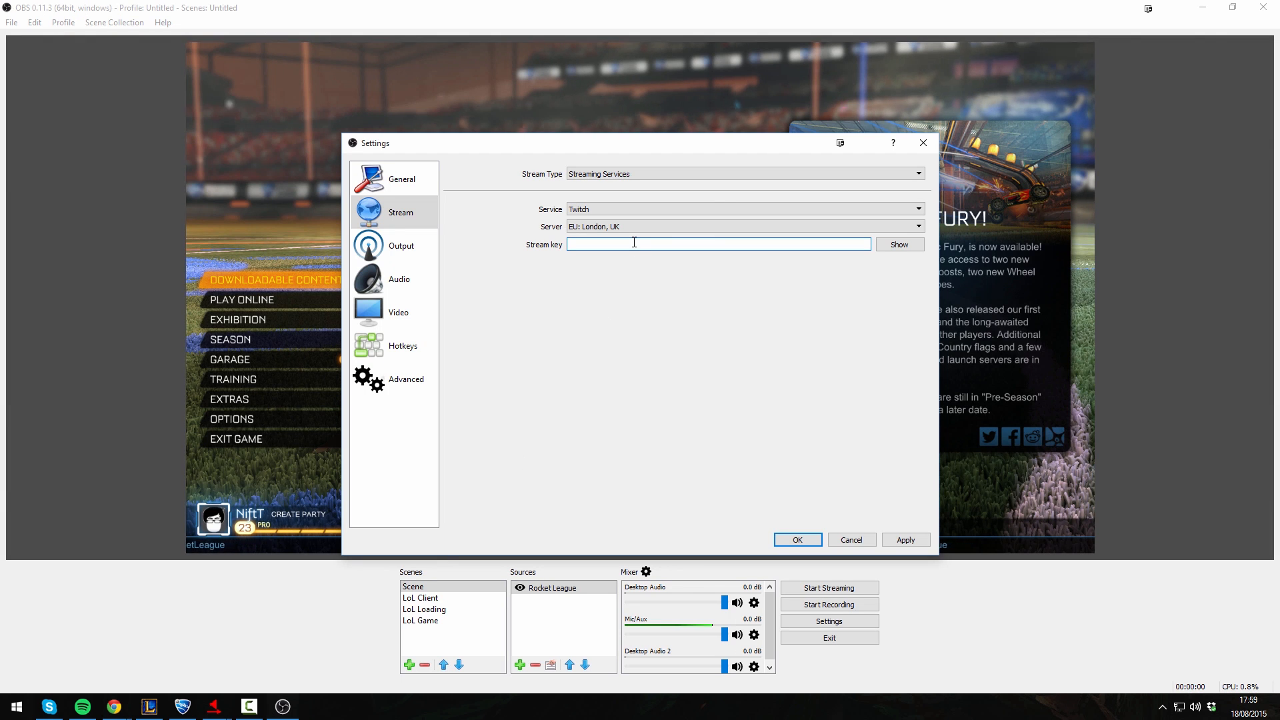
pyautogui.click(634, 244)
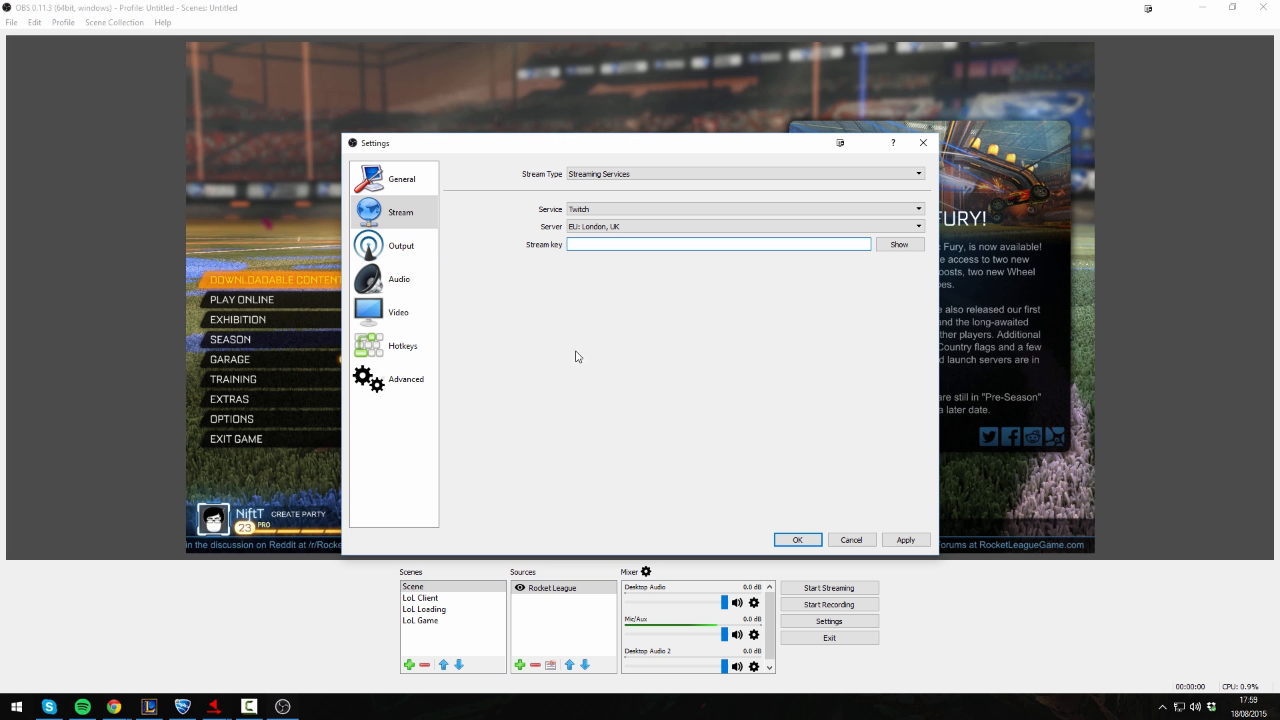
pyautogui.click(392, 258)
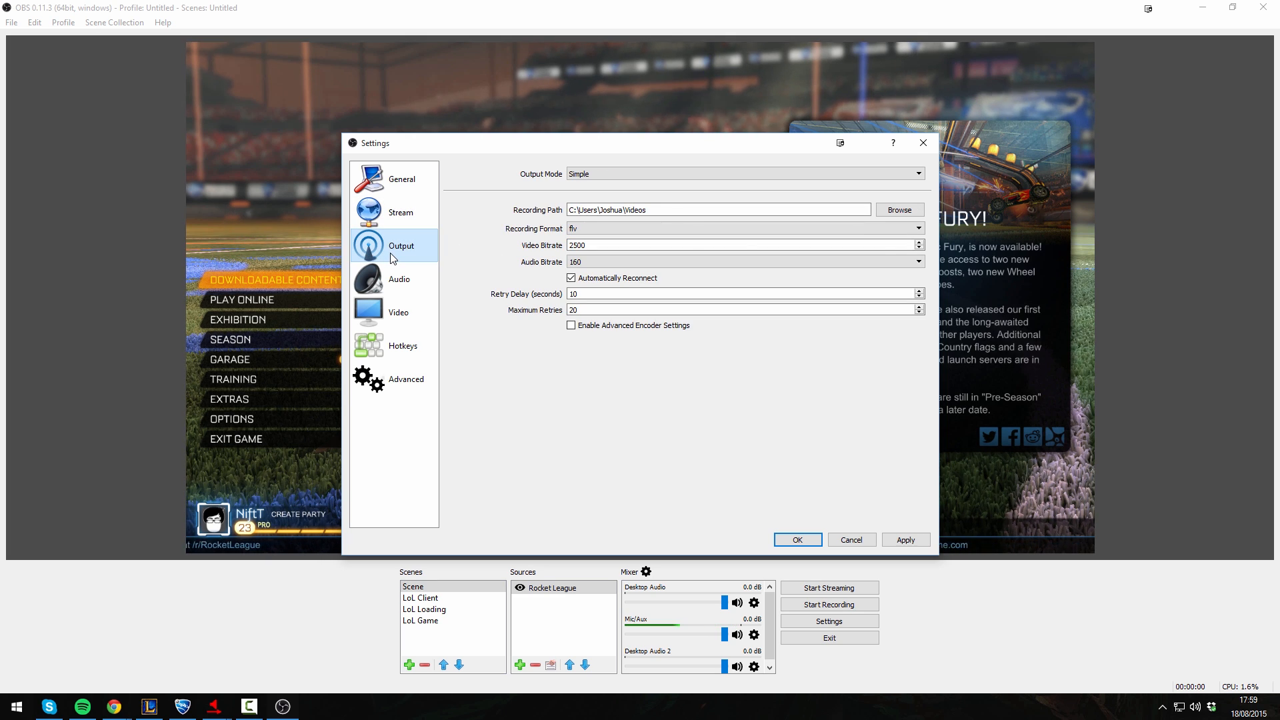
pyautogui.click(392, 227)
pyautogui.click(395, 244)
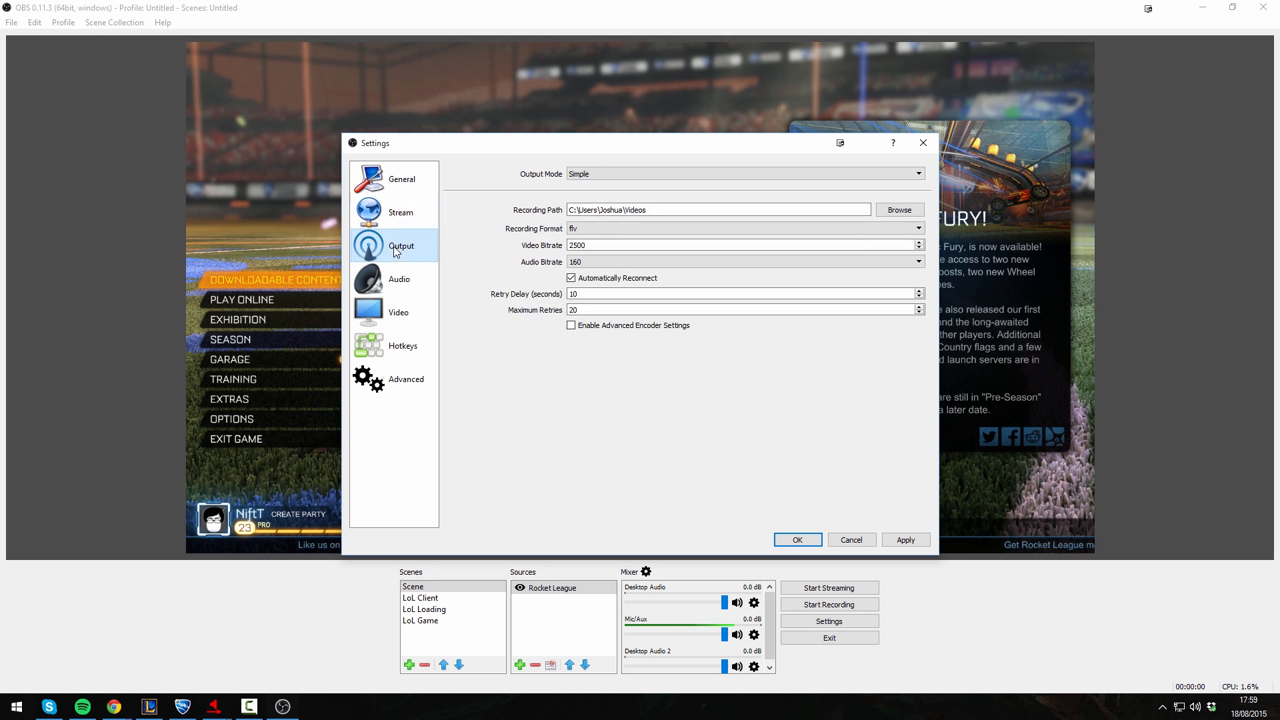
pyautogui.click(395, 221)
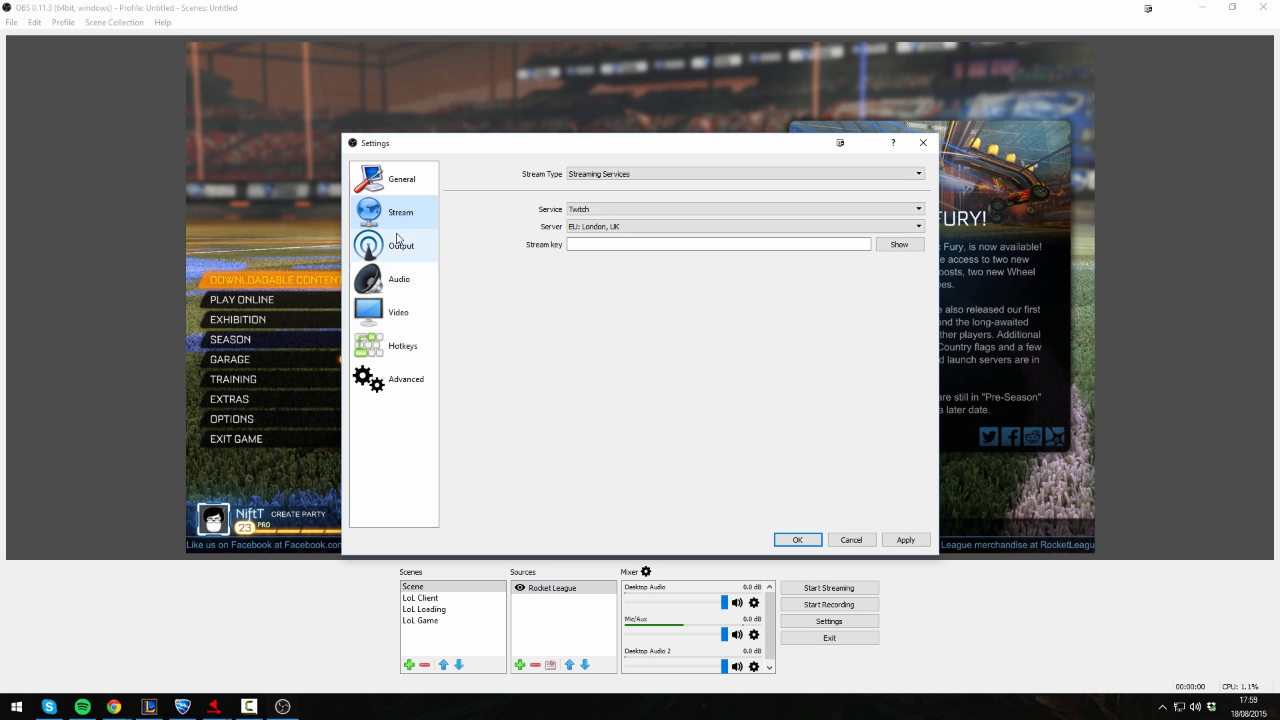
pyautogui.click(400, 247)
pyautogui.click(395, 214)
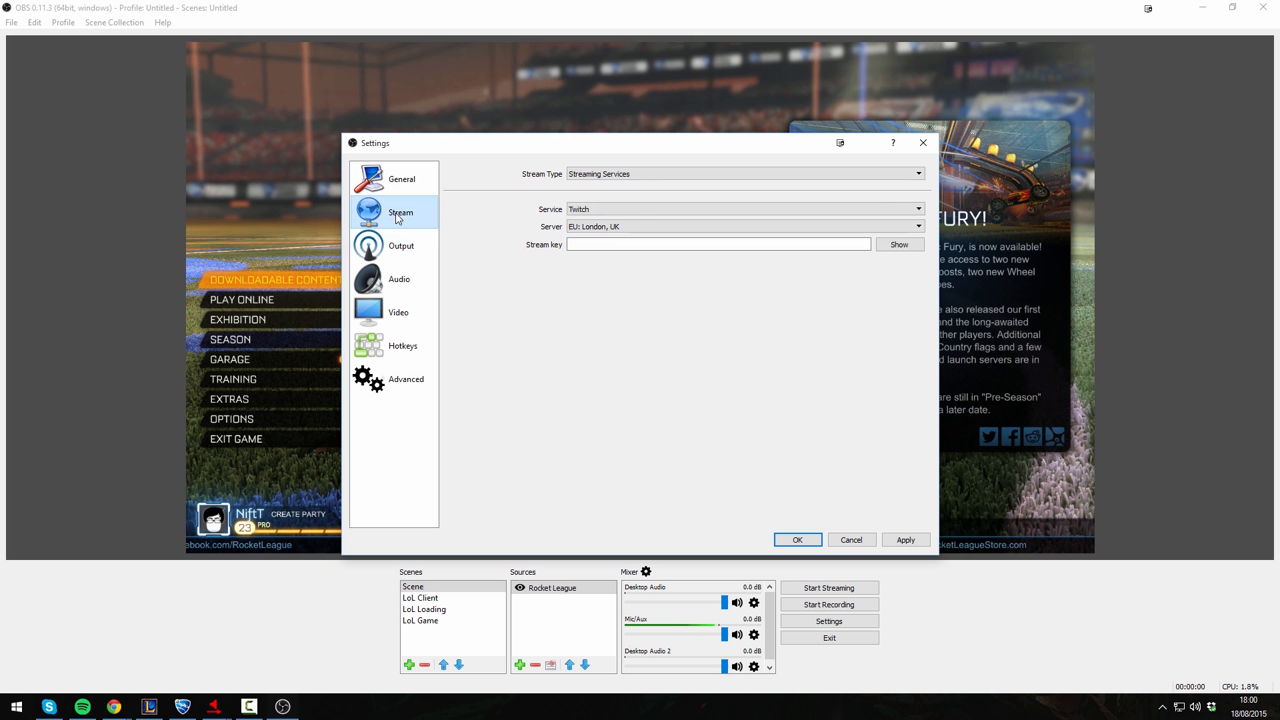
# Step: Open the output settings and change the output mode from Simple to Advanced
pyautogui.click(395, 230)
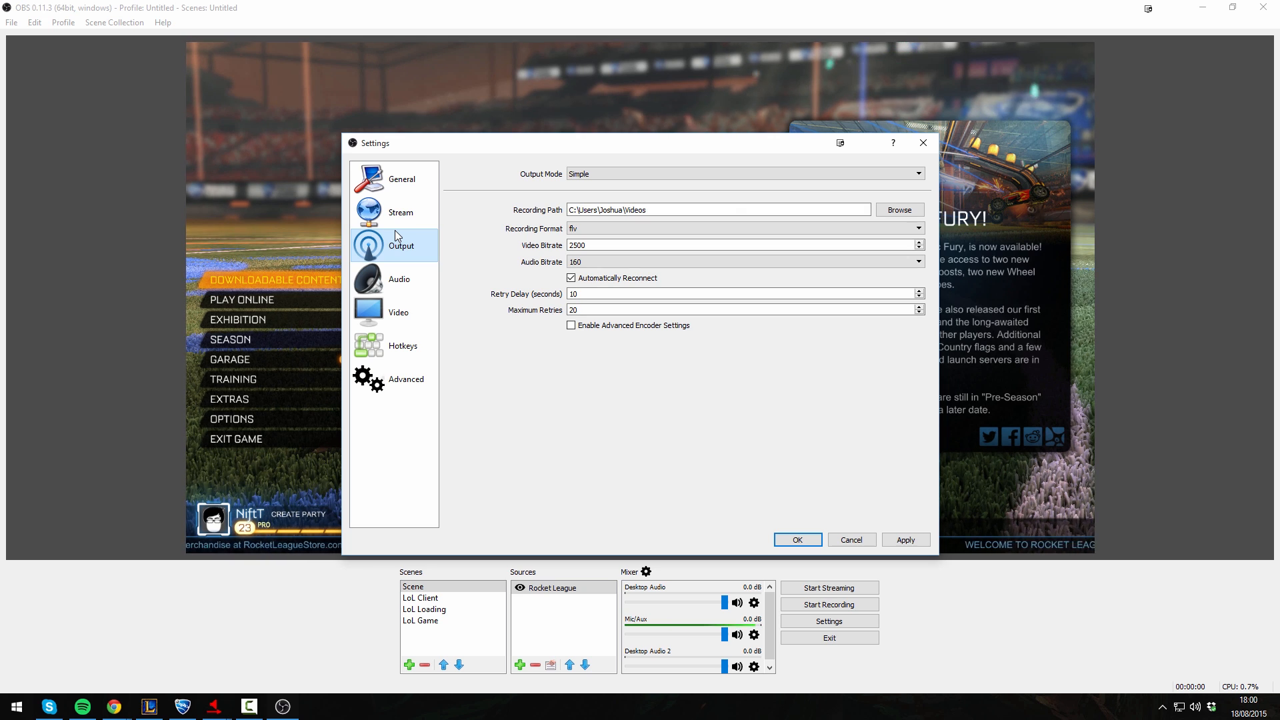
pyautogui.click(626, 175)
pyautogui.click(598, 178)
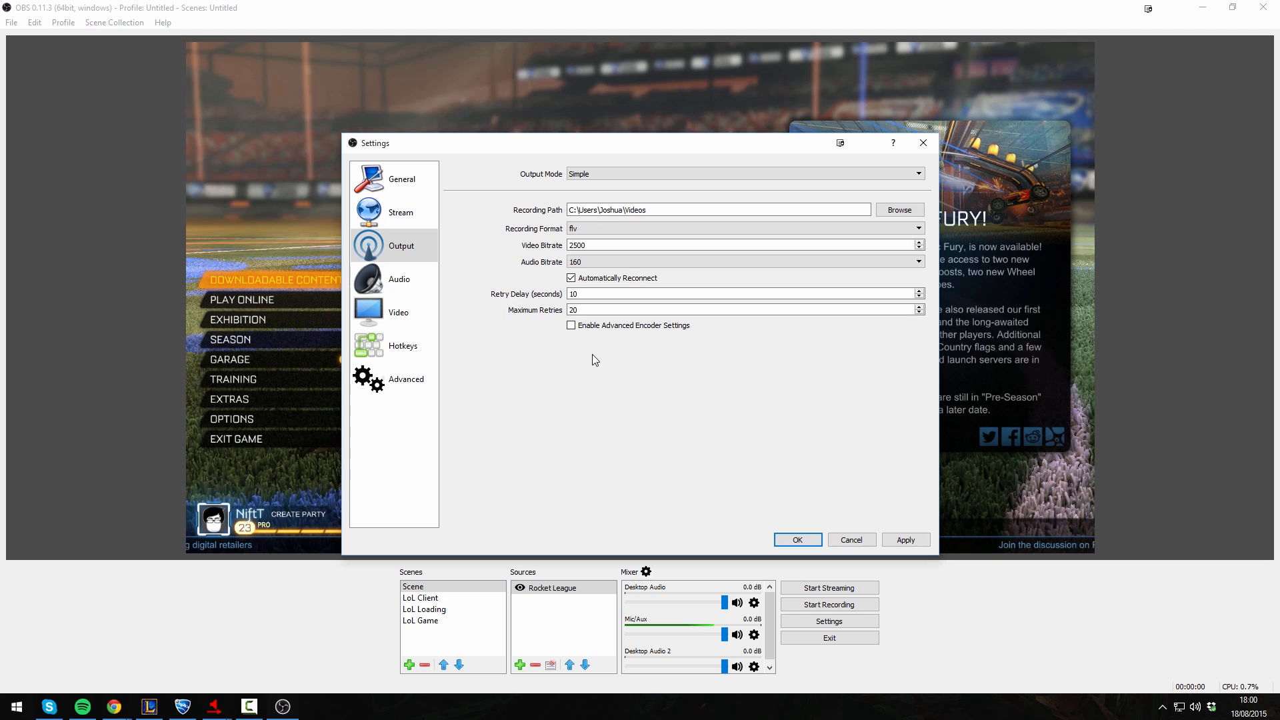
pyautogui.click(599, 174)
pyautogui.click(595, 194)
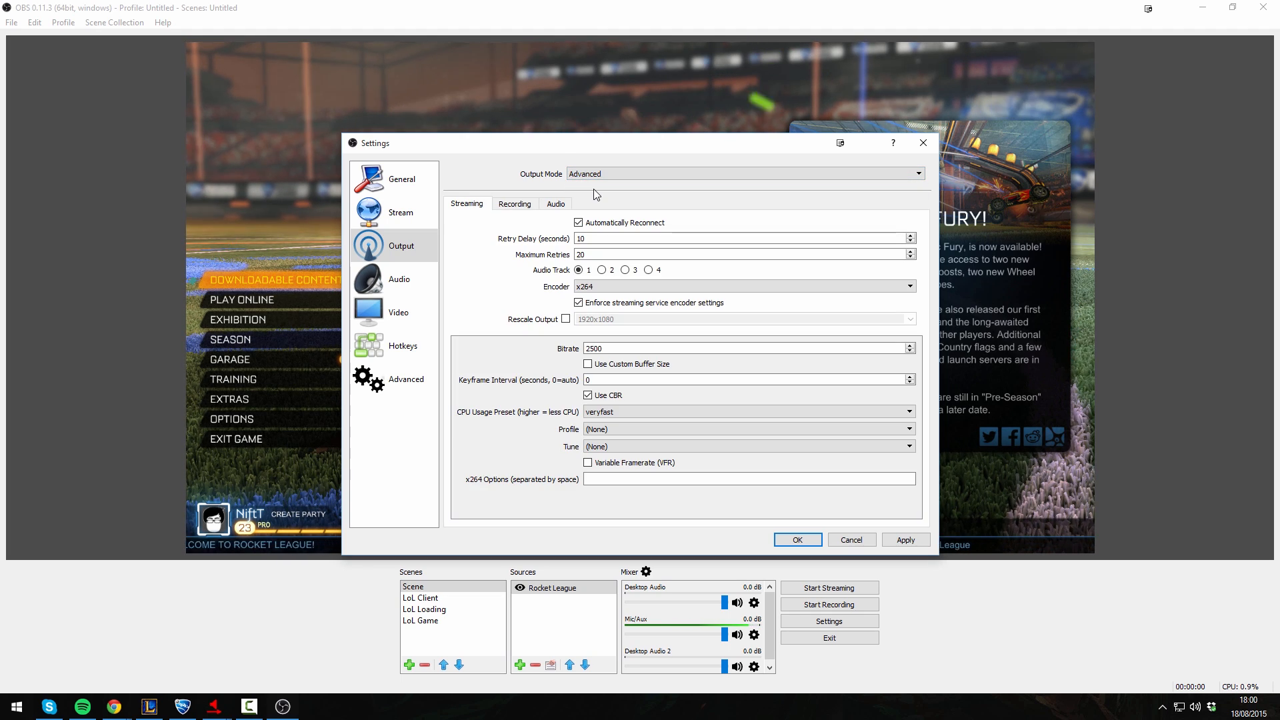
# Step: Look through the recording and audio track settings of the advanced output, and return to its streaming settings
pyautogui.click(516, 206)
pyautogui.click(554, 204)
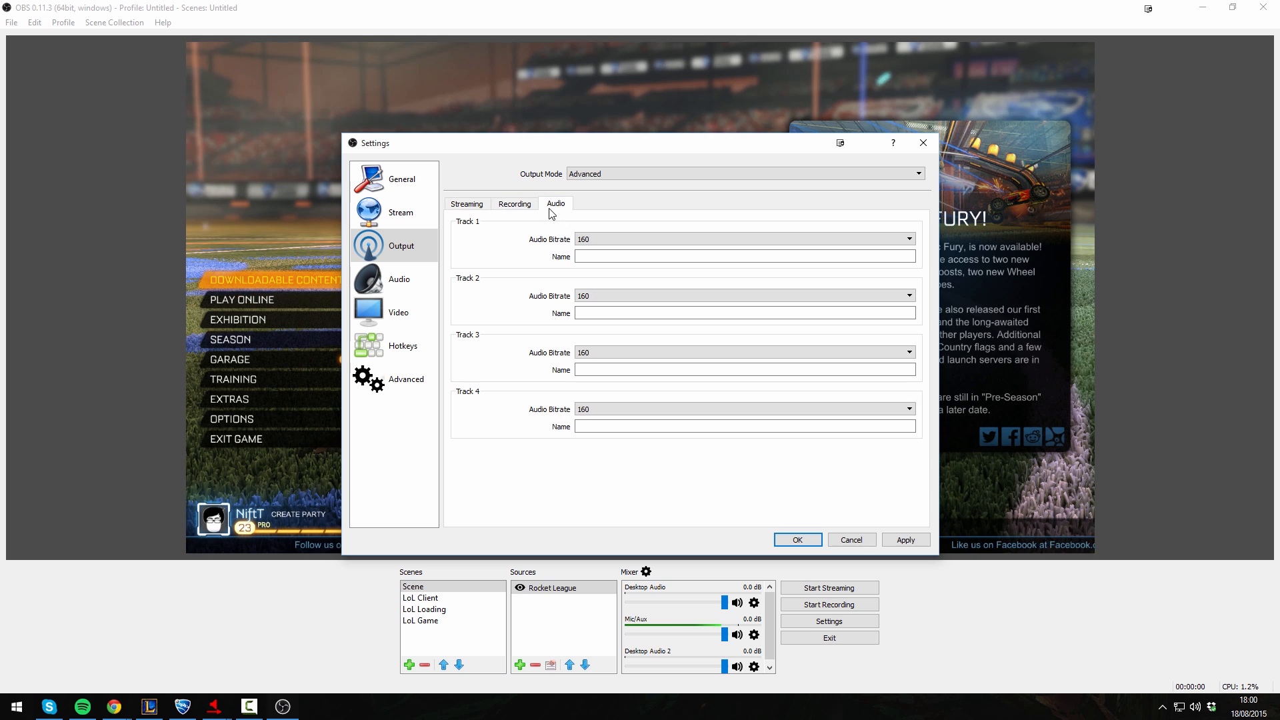
pyautogui.click(469, 205)
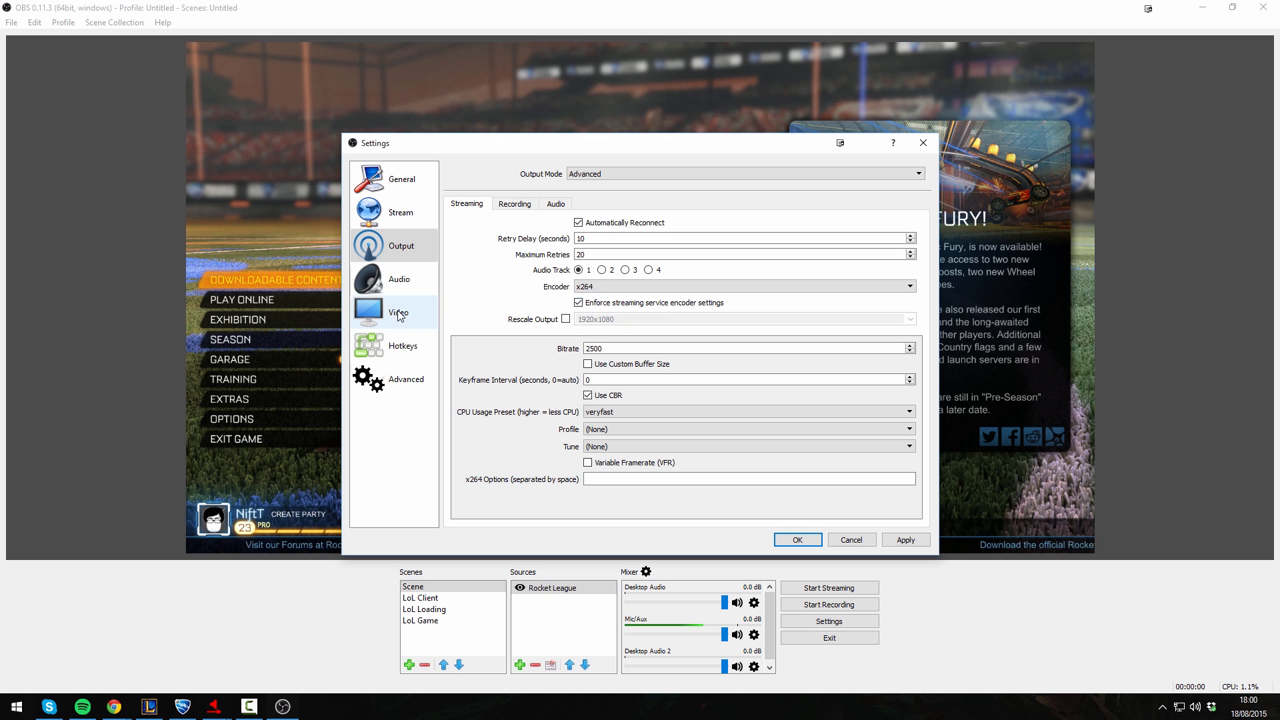
# Step: Enable rescaling of the streaming output and set its resolution to 1280x720
pyautogui.click(566, 319)
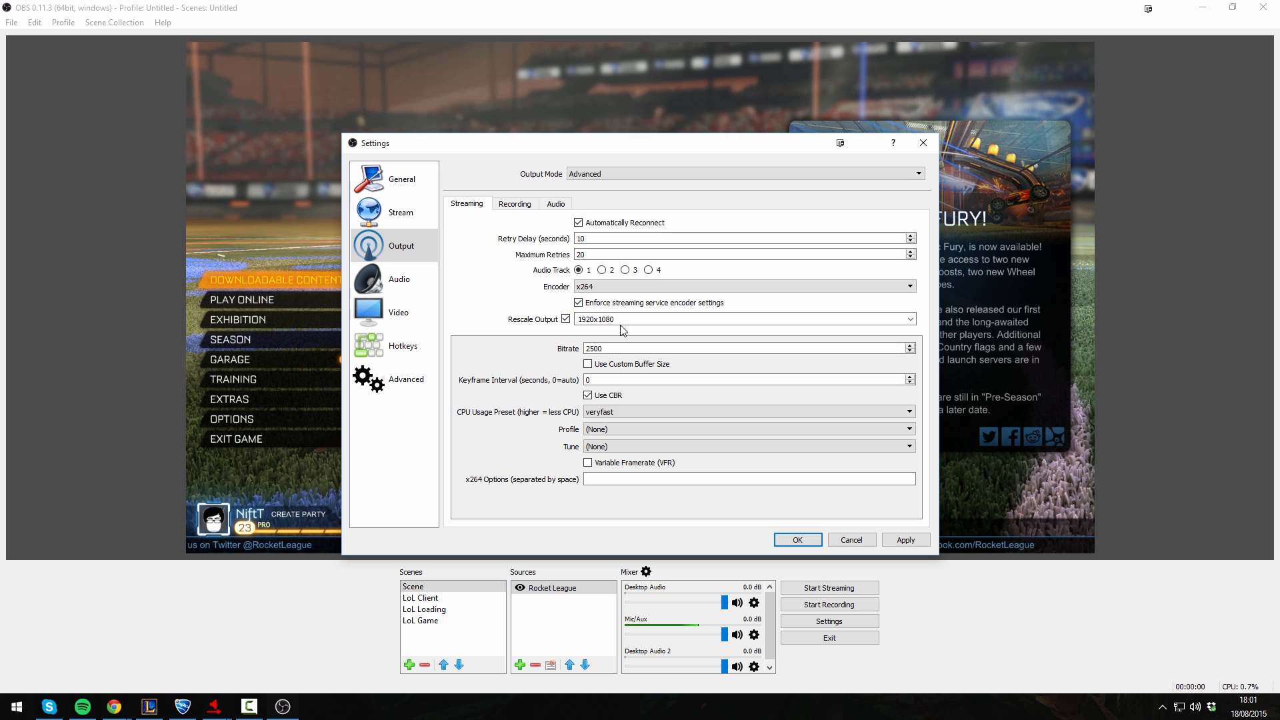
pyautogui.click(911, 320)
pyautogui.scroll(2, 871, 342)
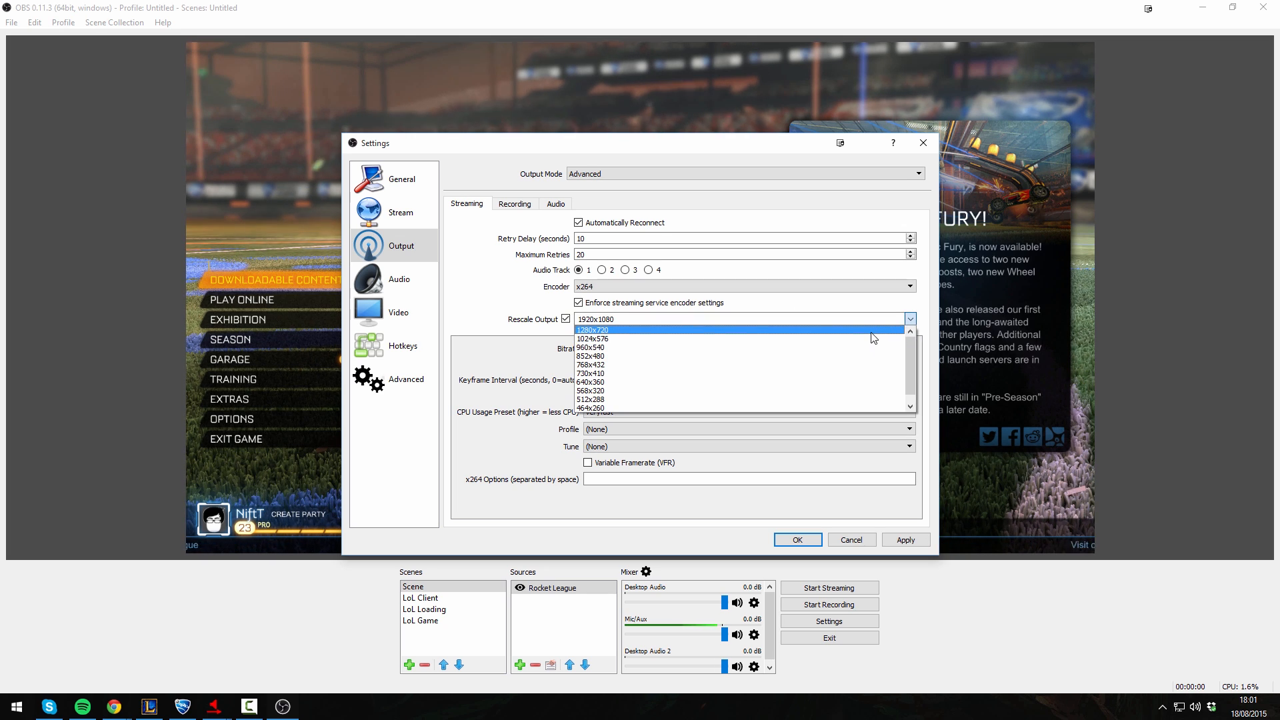
pyautogui.click(871, 336)
pyautogui.press('Tab')
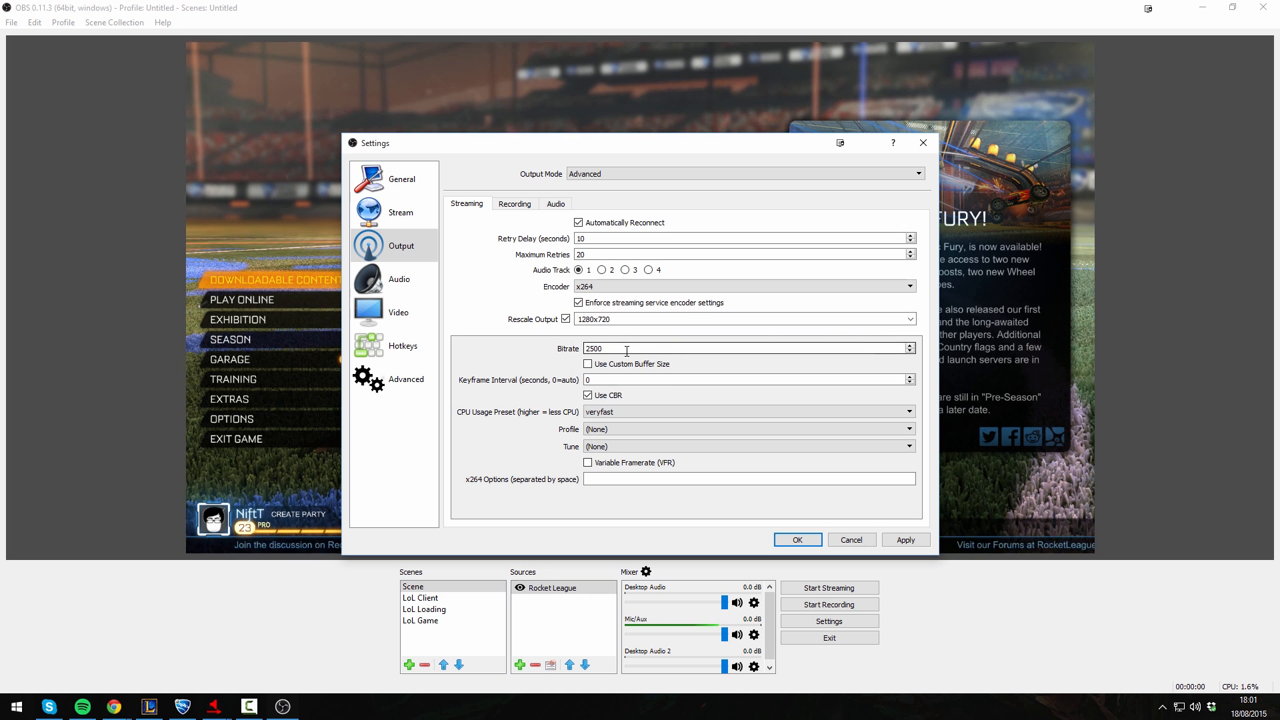
# Step: Switch to Chrome to check Twitch's recommended bitrates and the upload speed in the Speedtest result
pyautogui.moveTo(114, 707)
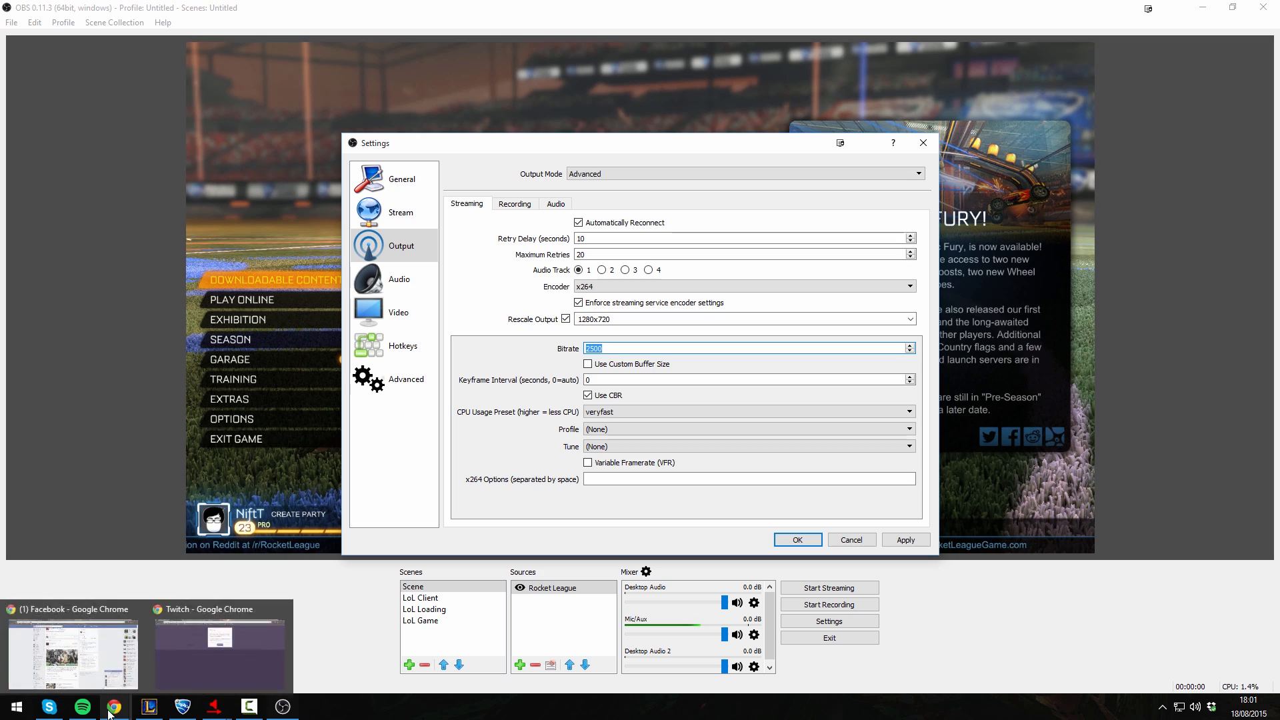
pyautogui.click(187, 658)
pyautogui.click(324, 7)
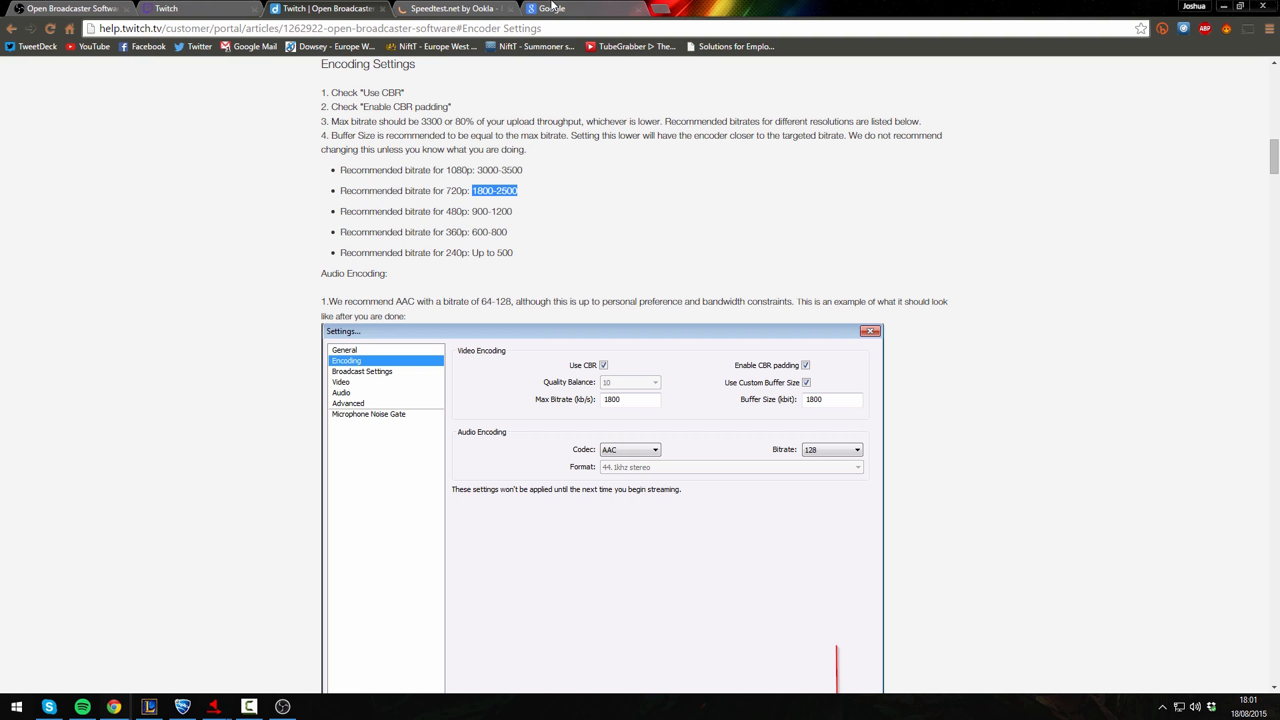
pyautogui.click(469, 6)
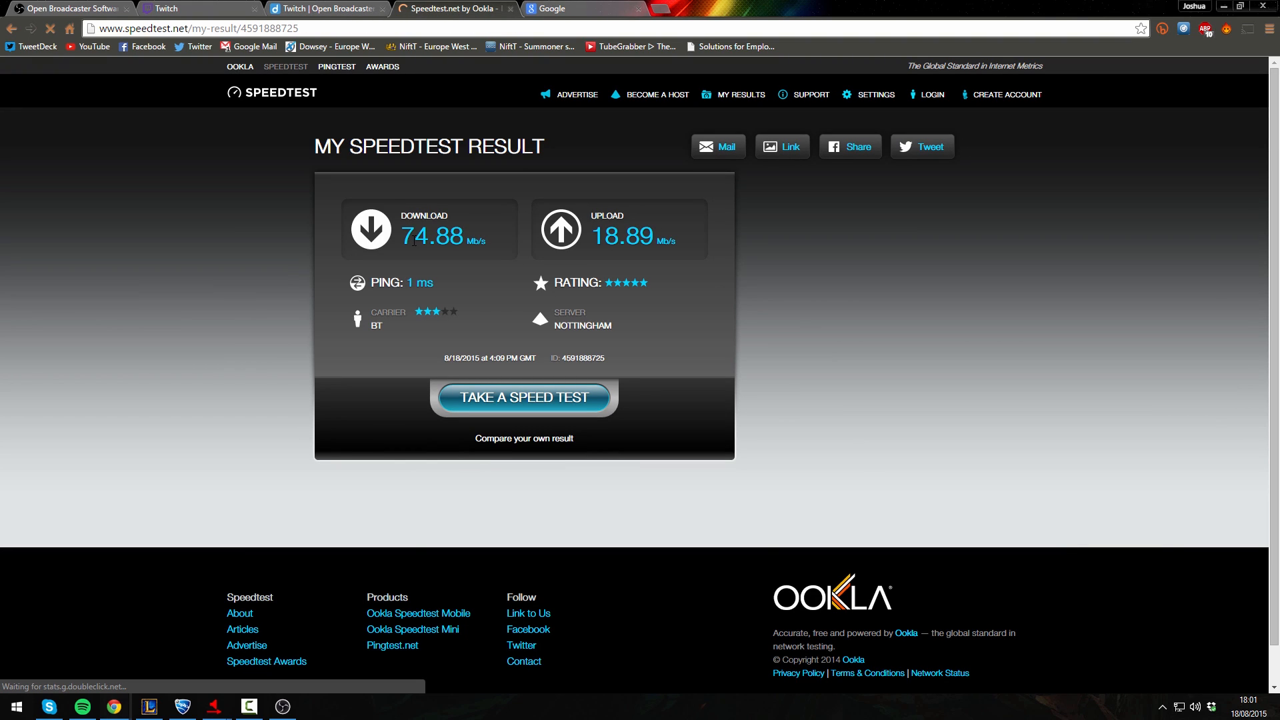
pyautogui.moveTo(592, 237); pyautogui.dragTo(637, 240)
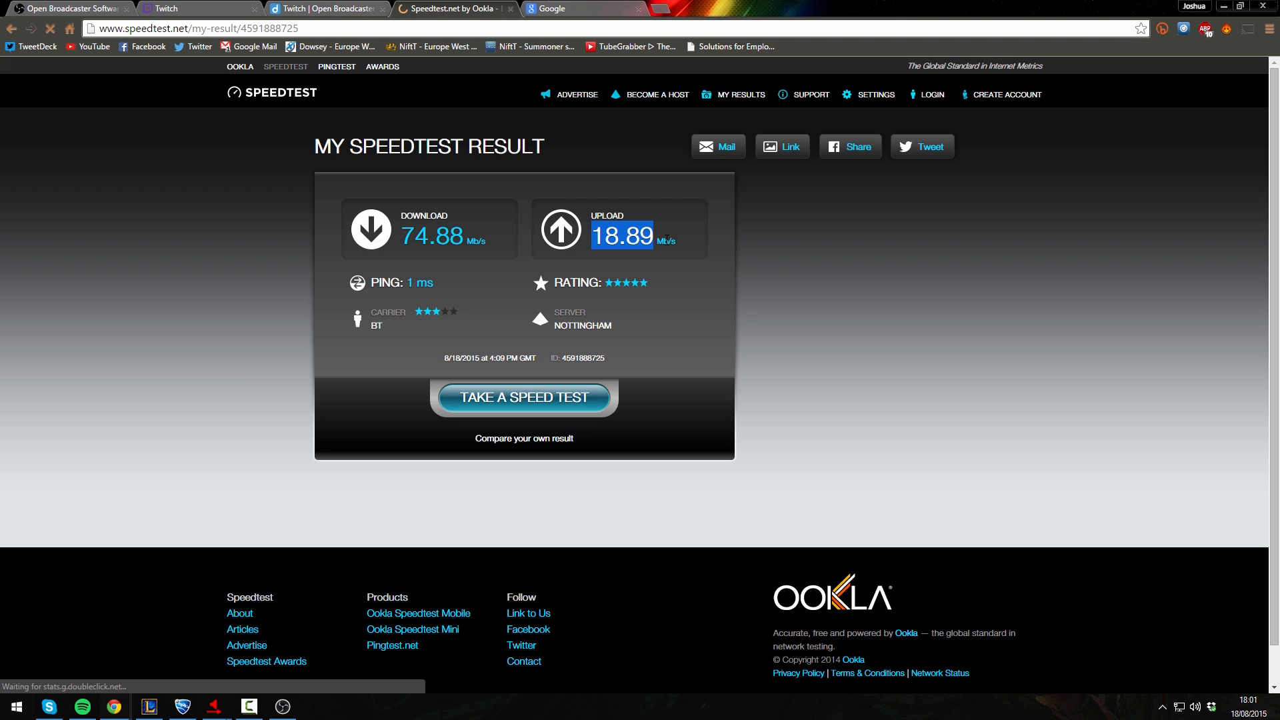
# Step: Search Google for "18.89mbps to kbps" to convert the upload speed and highlight the converted figure
pyautogui.click(629, 6)
pyautogui.write('18.89')
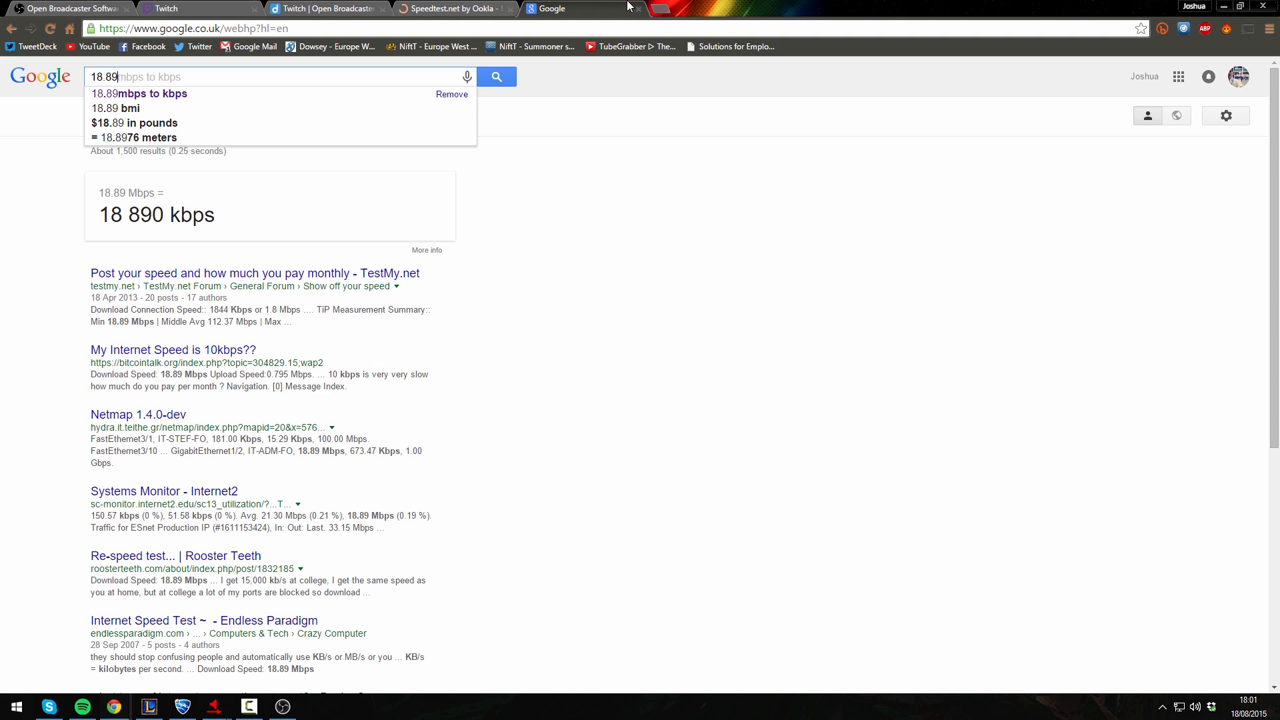
pyautogui.click(159, 97)
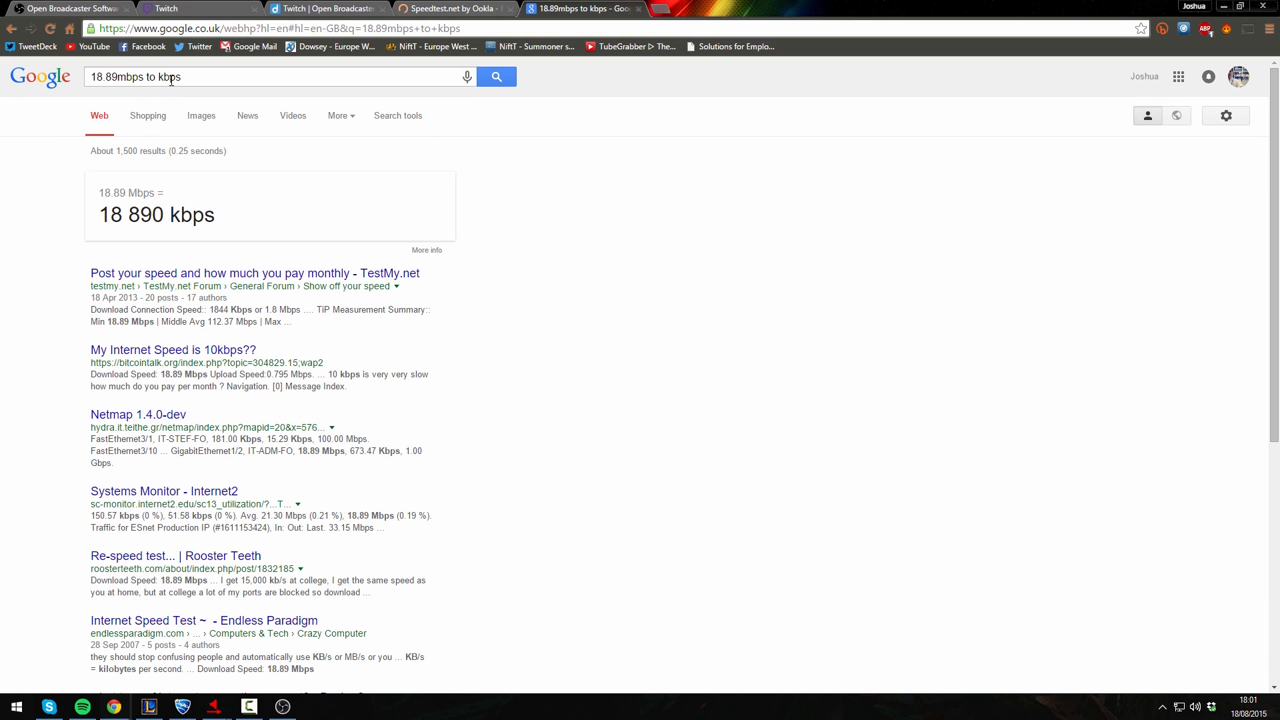
pyautogui.moveTo(100, 214); pyautogui.dragTo(139, 212)
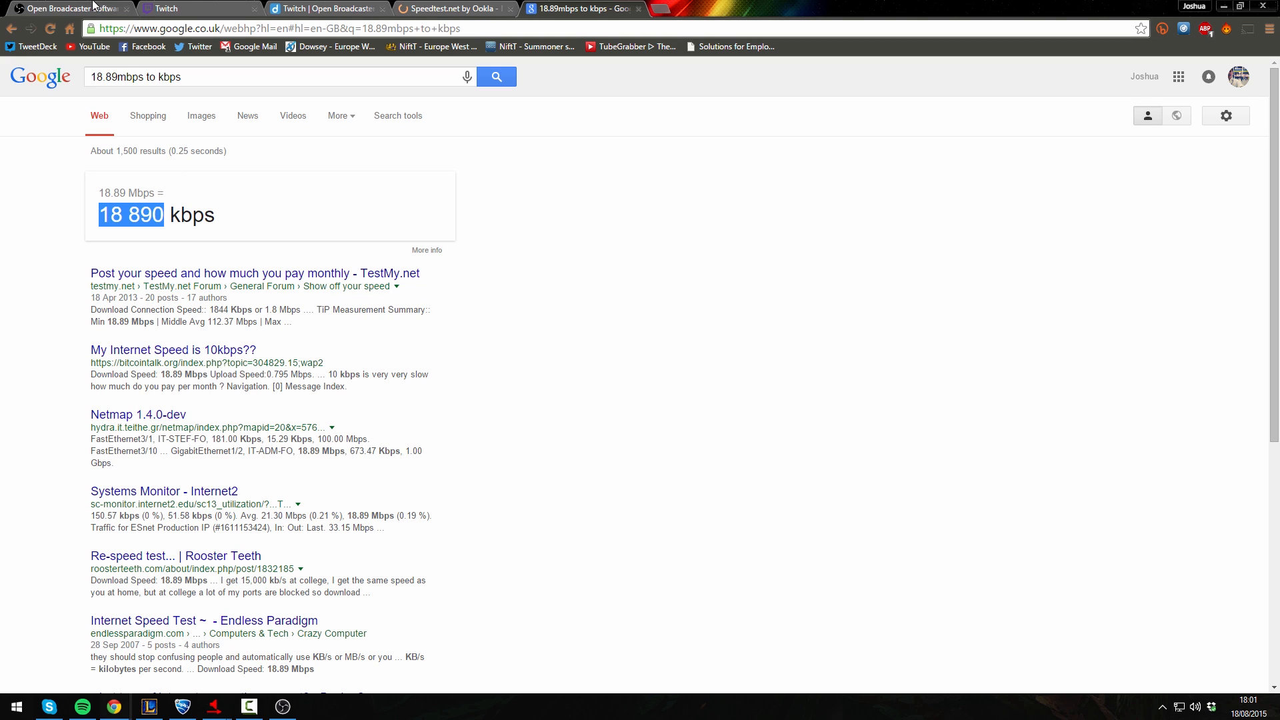
# Step: Review Twitch's recommended bitrates again, and return to the bitrate setting in OBS, keeping 2500
pyautogui.click(363, 8)
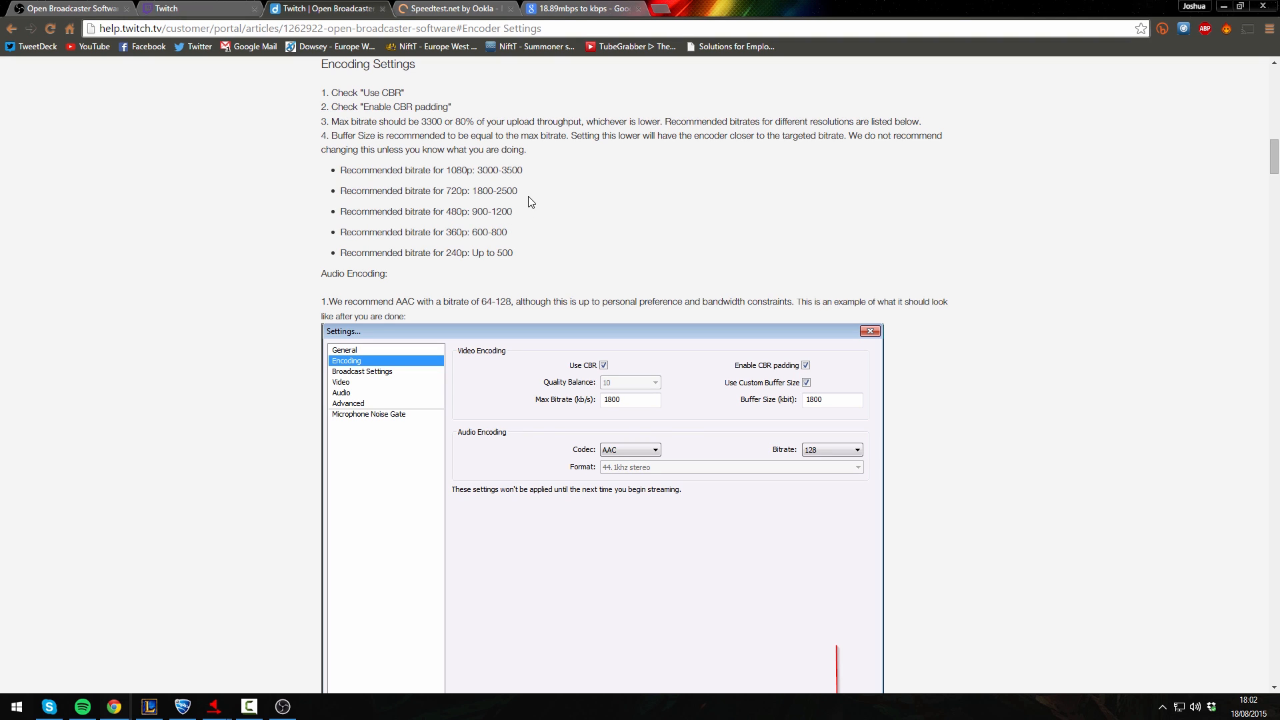
pyautogui.click(283, 706)
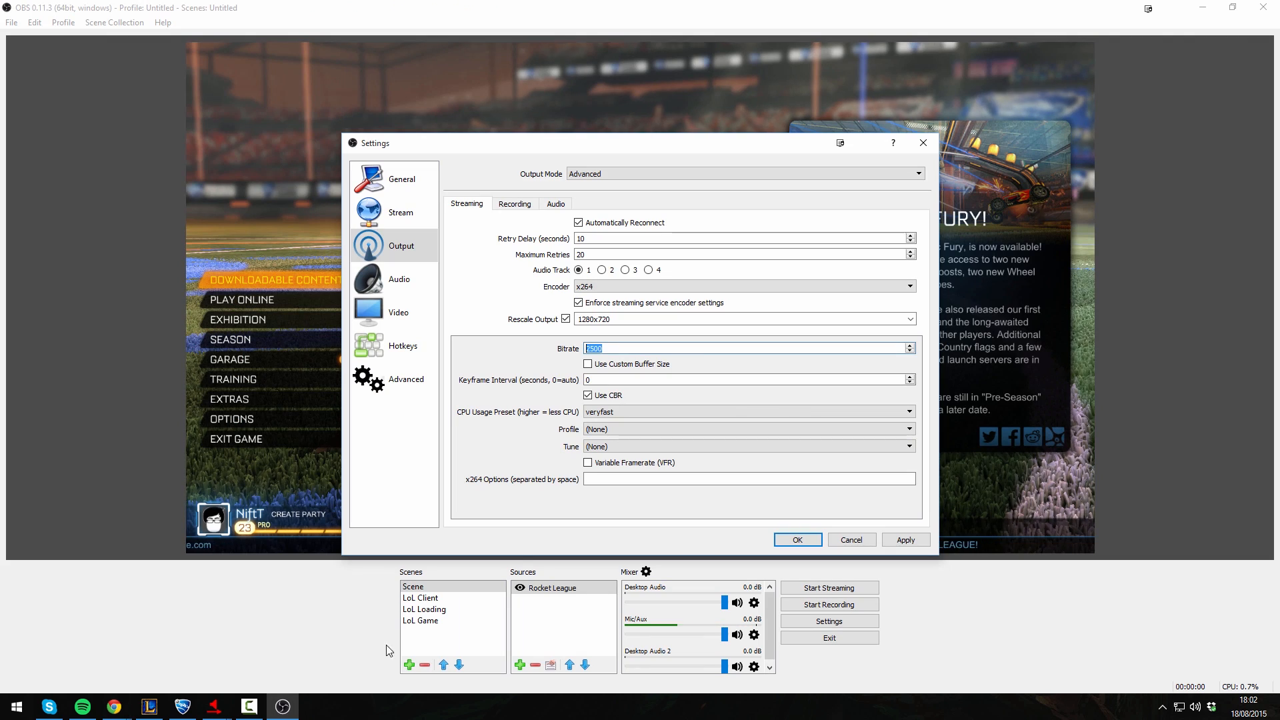
pyautogui.doubleClick(626, 347)
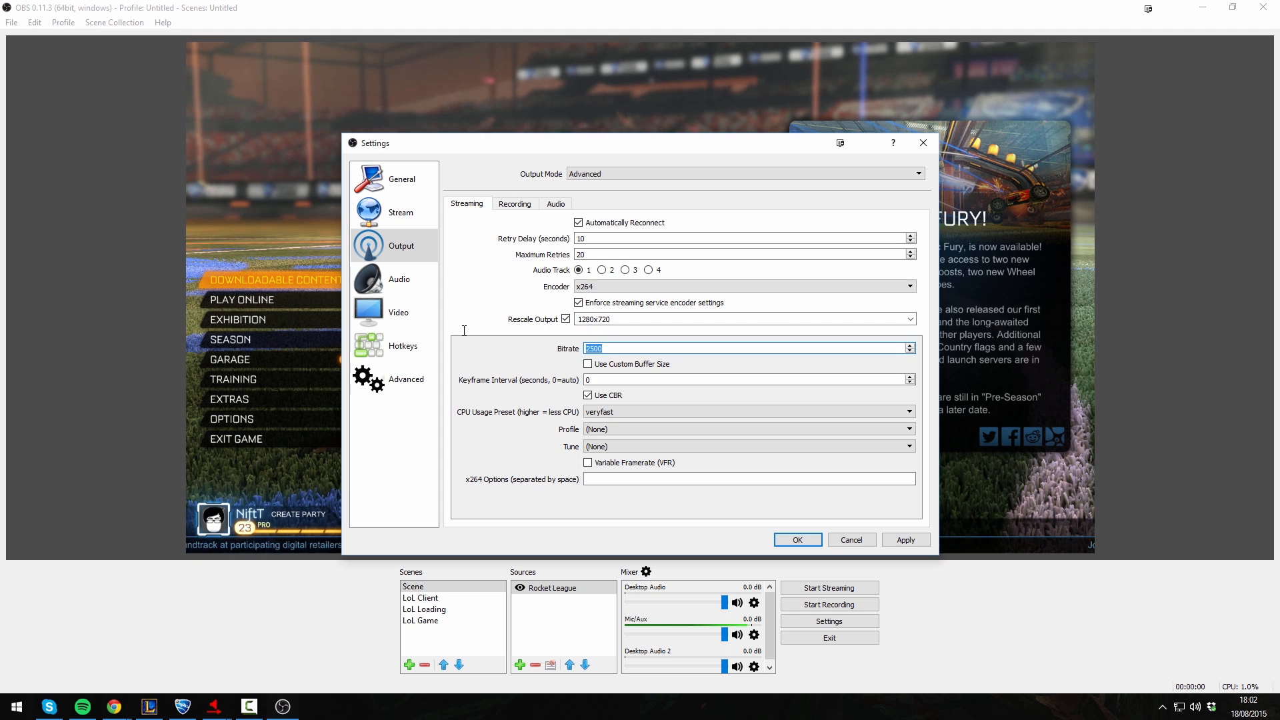
# Step: Turn the custom buffer size on and back off, and set the keyframe interval to 2 seconds
pyautogui.click(622, 364)
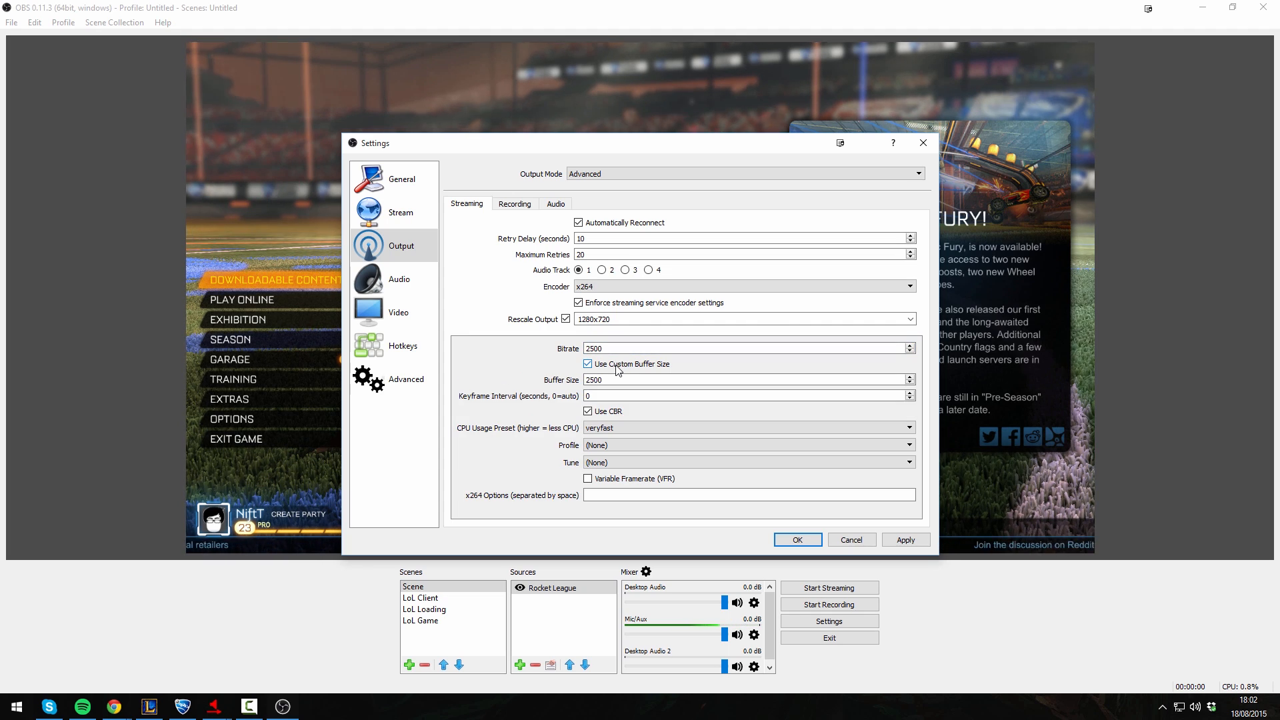
pyautogui.click(619, 369)
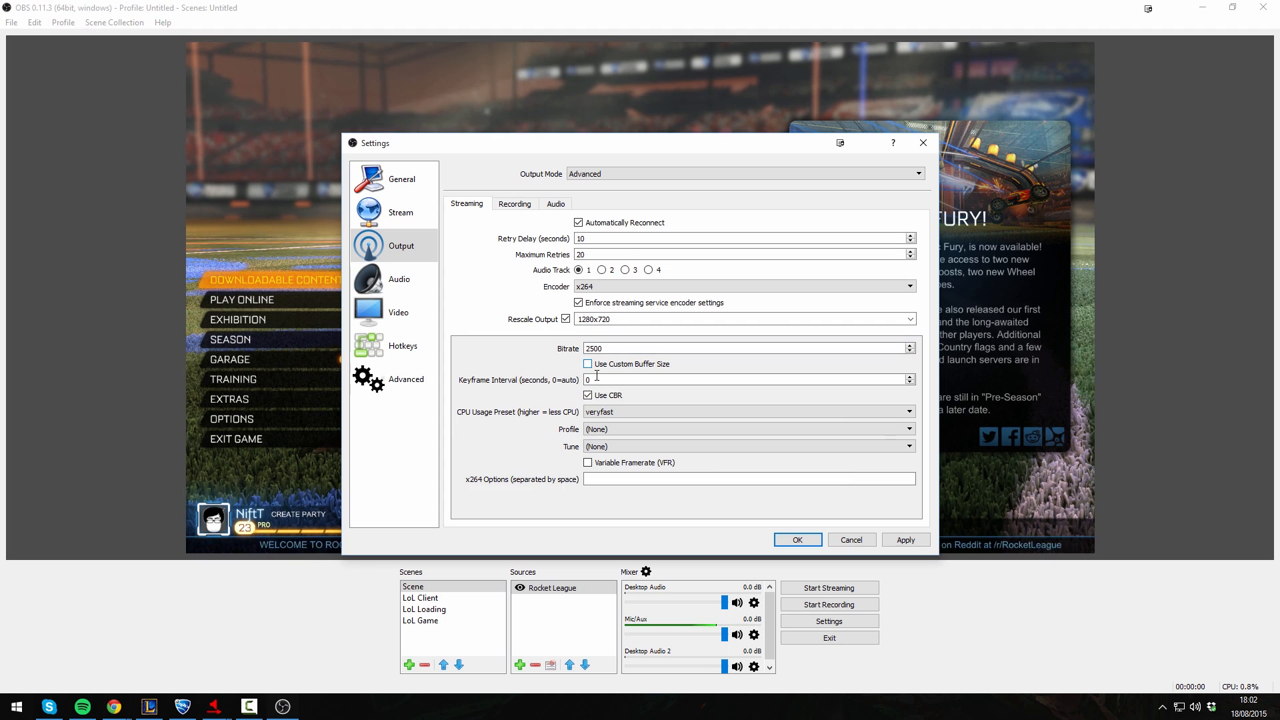
pyautogui.doubleClick(596, 376)
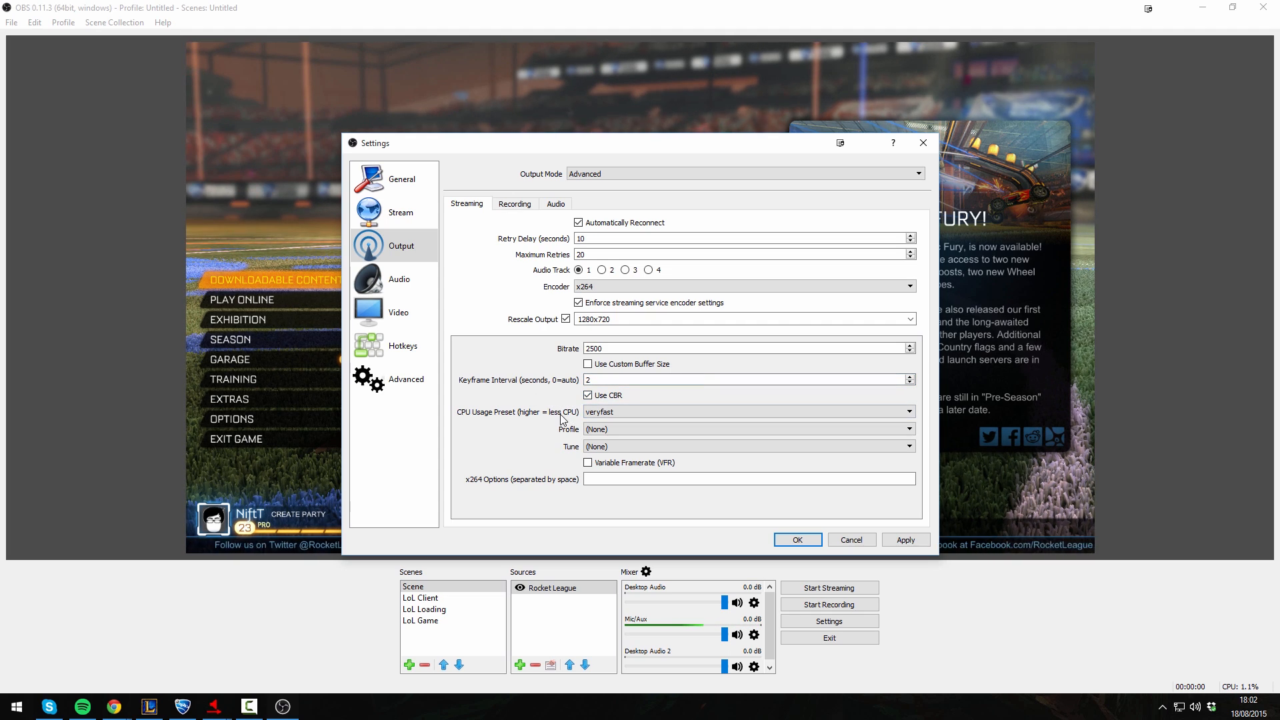
# Step: Keep the streaming encoder's CPU usage preset at veryfast and set its profile to main
pyautogui.click(619, 415)
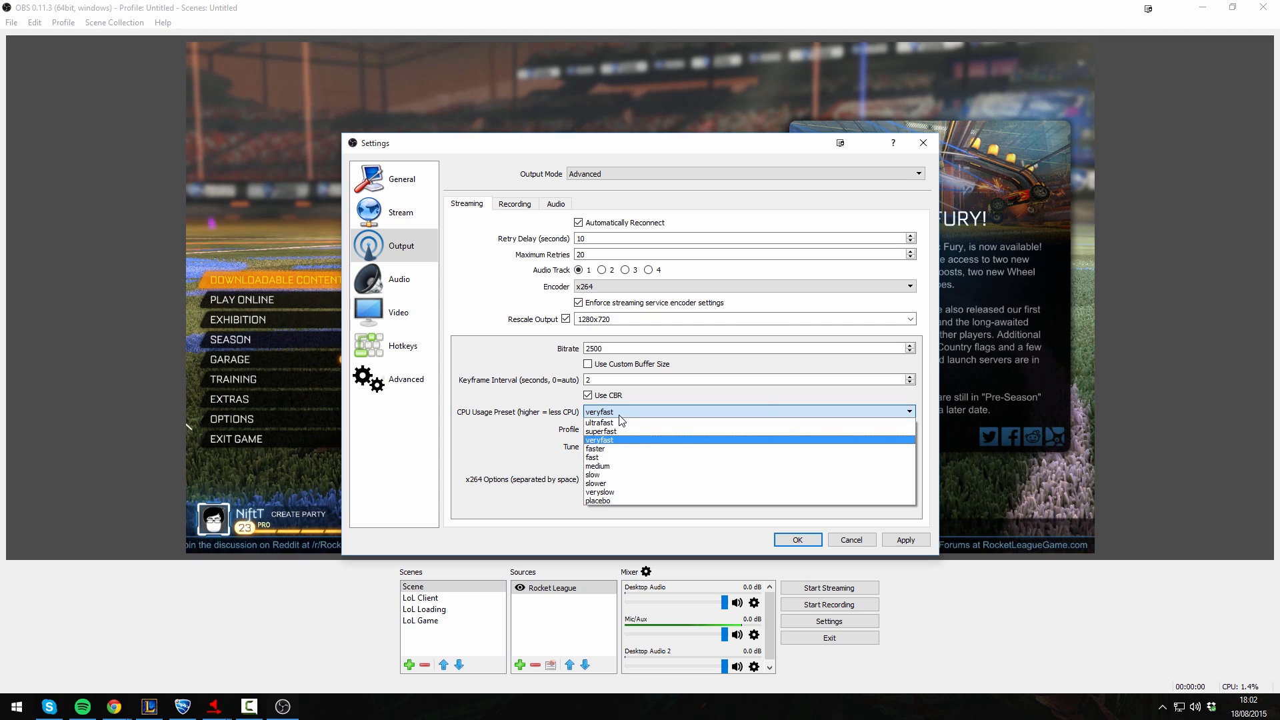
pyautogui.click(619, 415)
pyautogui.click(619, 414)
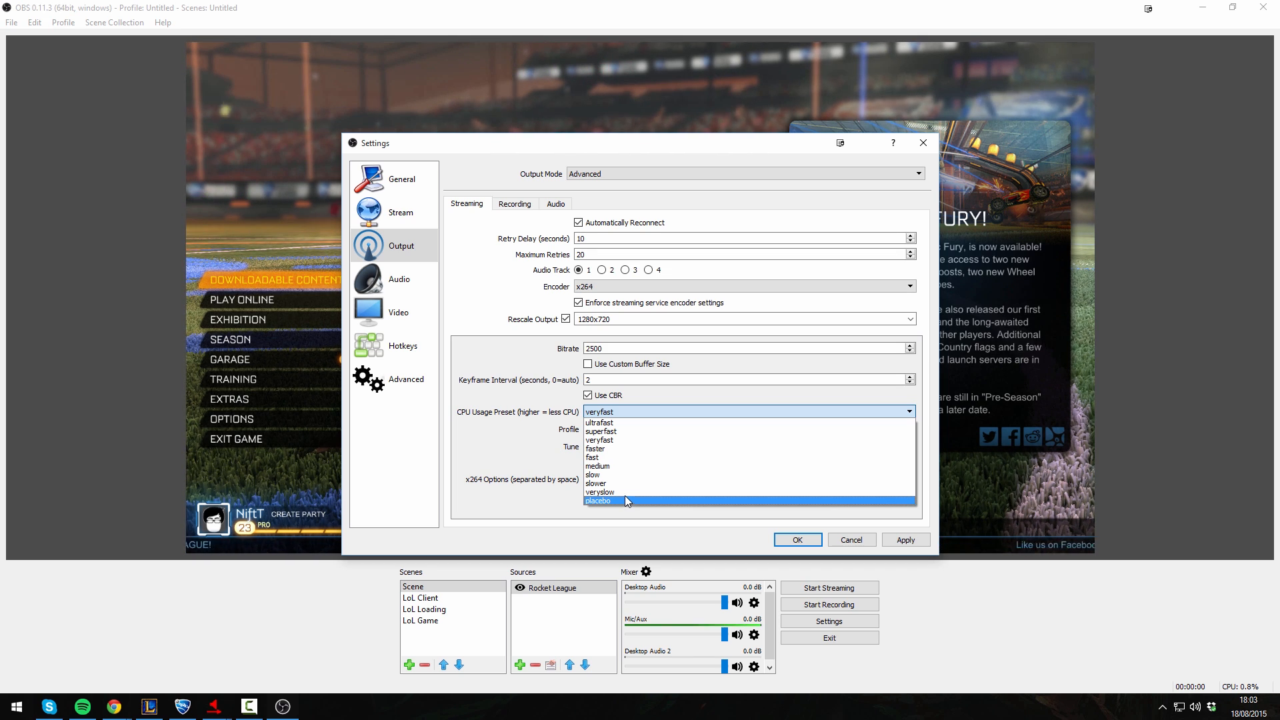
pyautogui.click(629, 443)
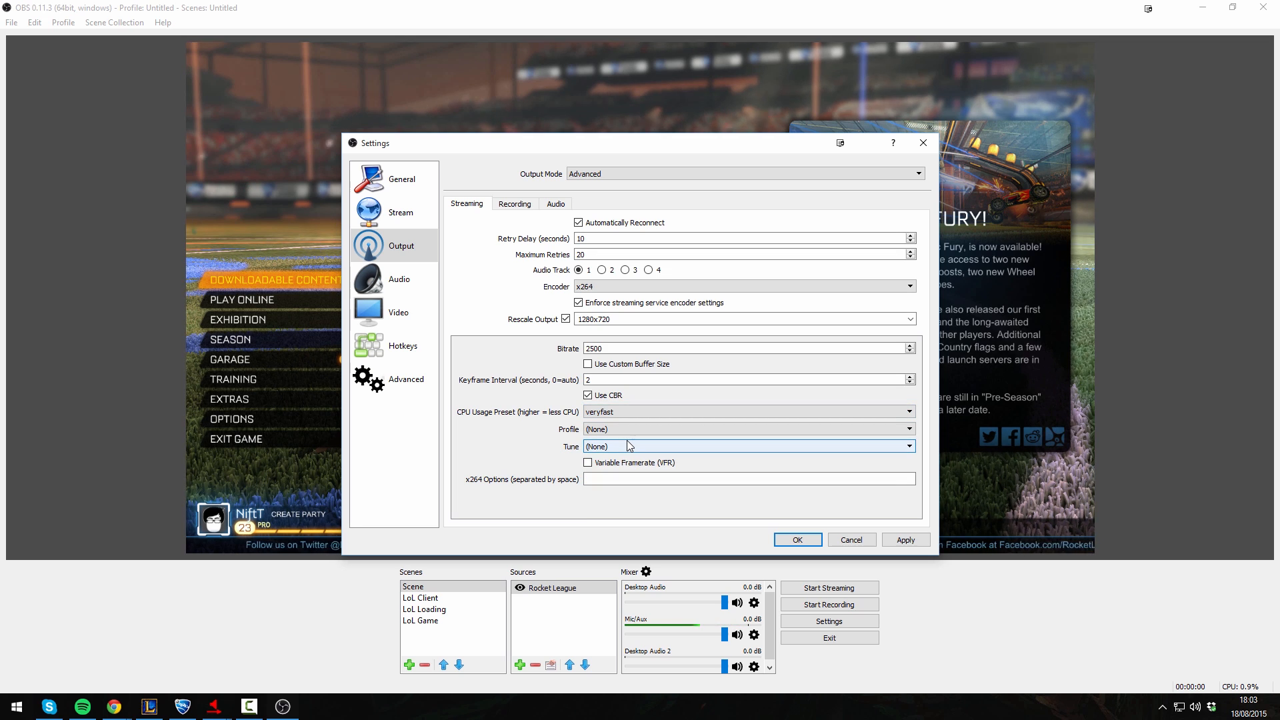
pyautogui.click(617, 430)
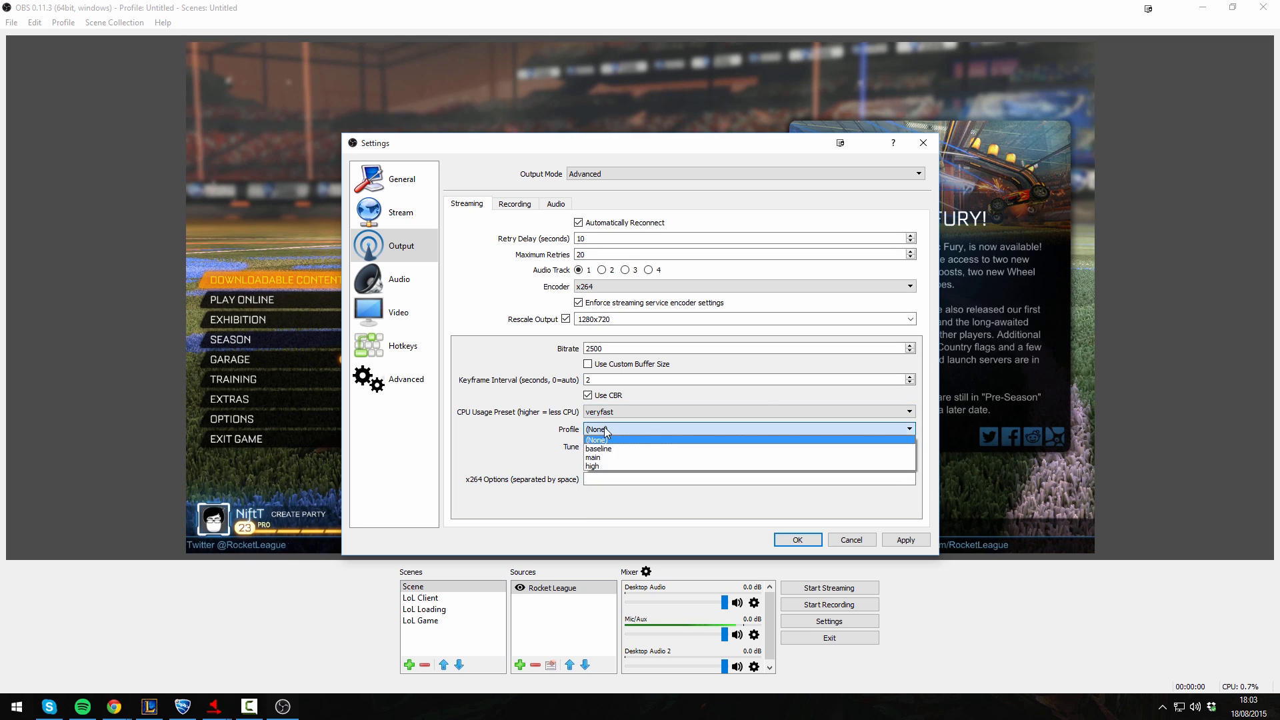
pyautogui.click(594, 457)
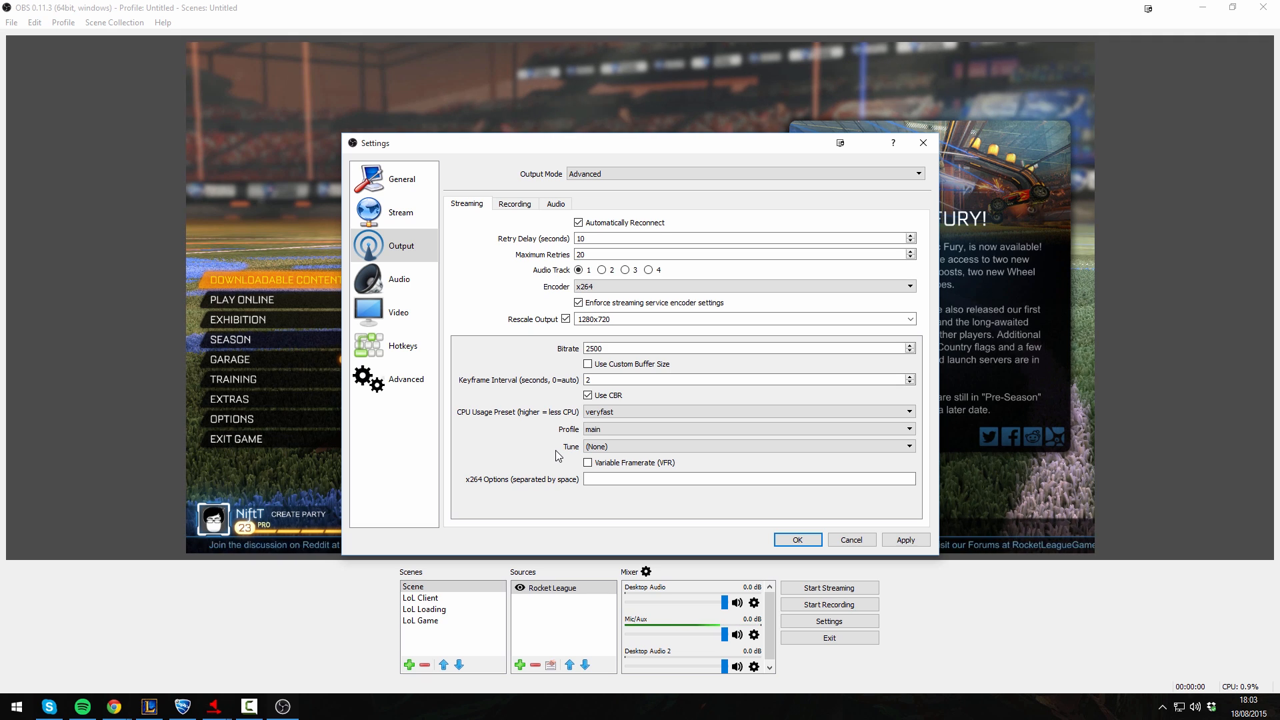
# Step: In the recording output settings, keep the type as Standard and set the recording format to mp4
pyautogui.click(534, 212)
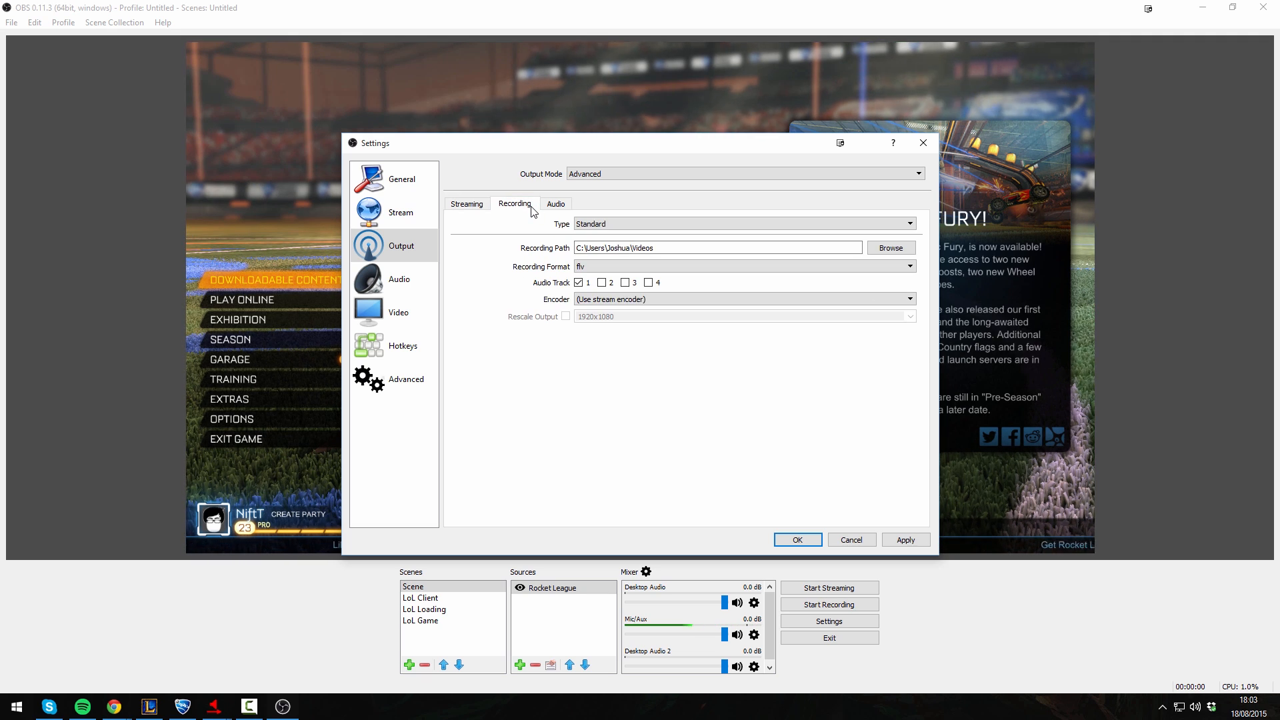
pyautogui.click(652, 223)
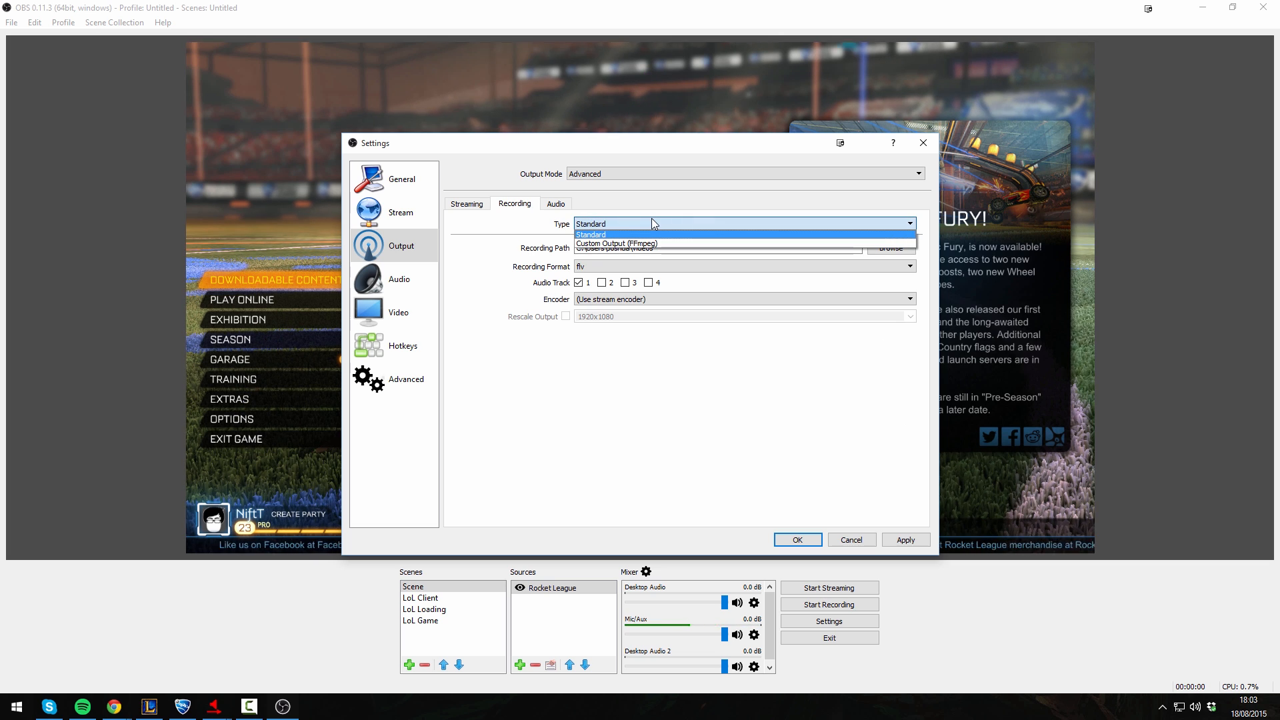
pyautogui.click(600, 235)
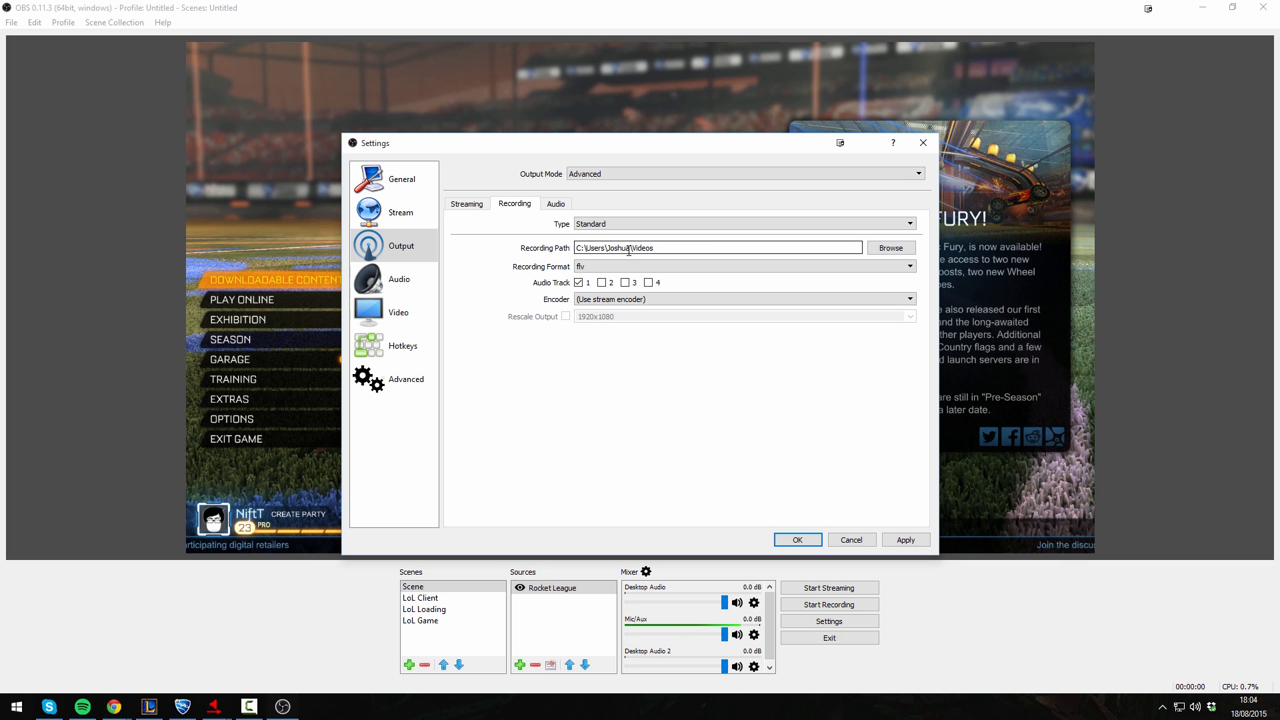
pyautogui.click(605, 267)
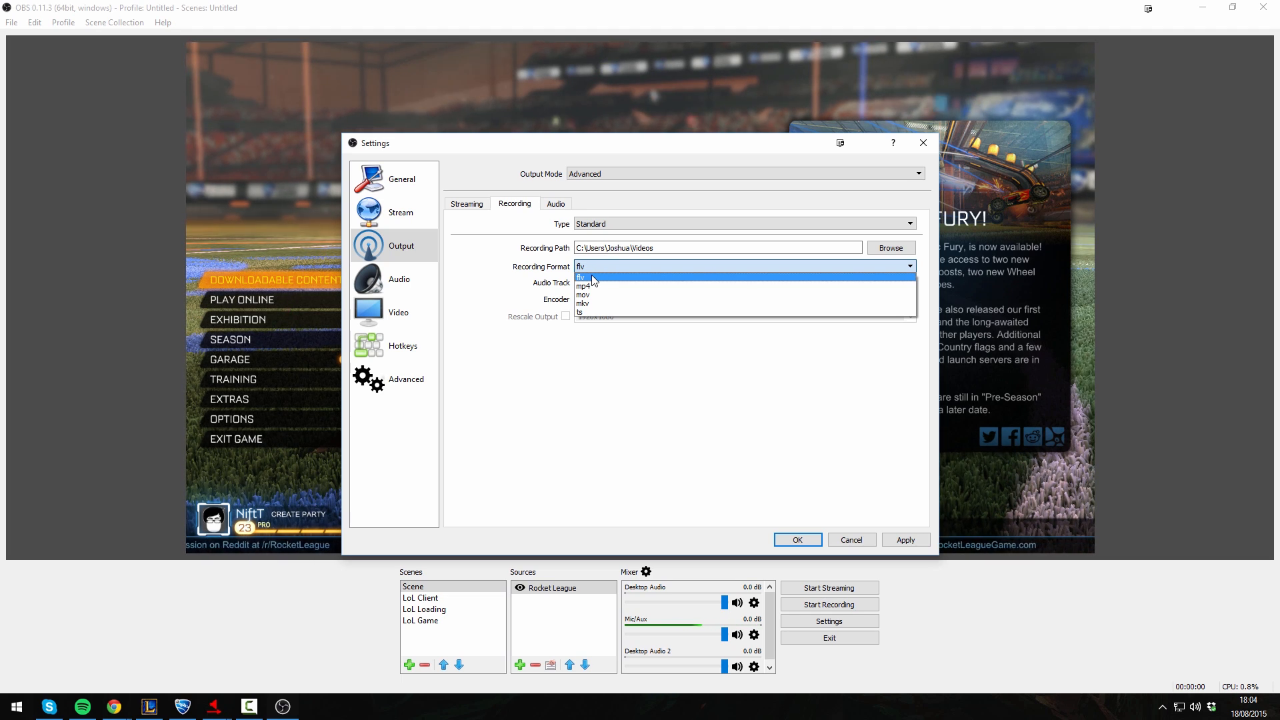
pyautogui.click(584, 285)
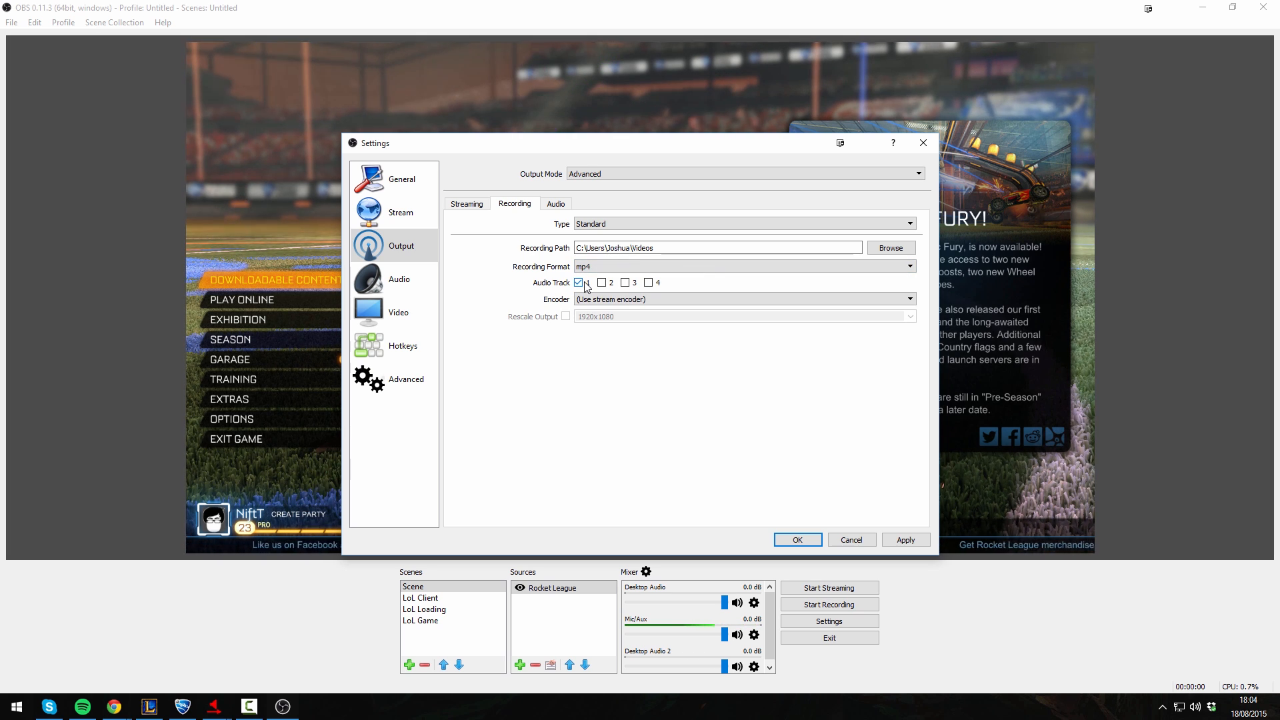
pyautogui.click(587, 267)
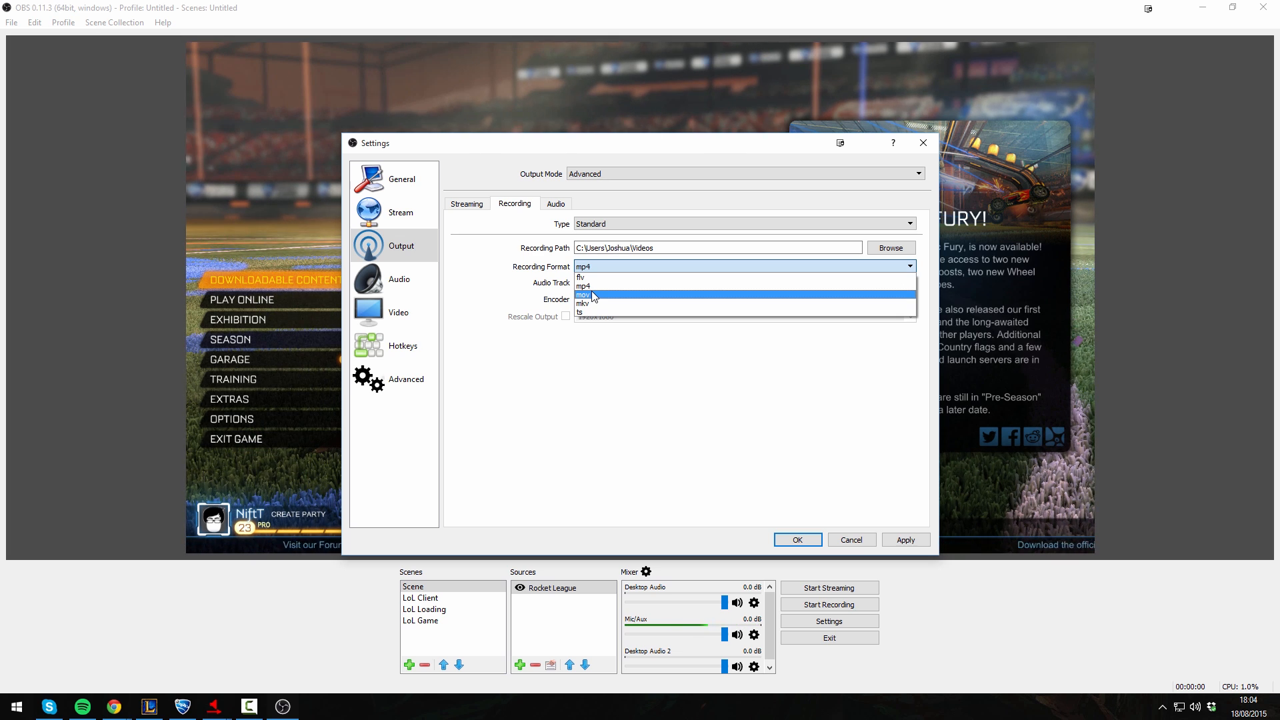
pyautogui.click(583, 285)
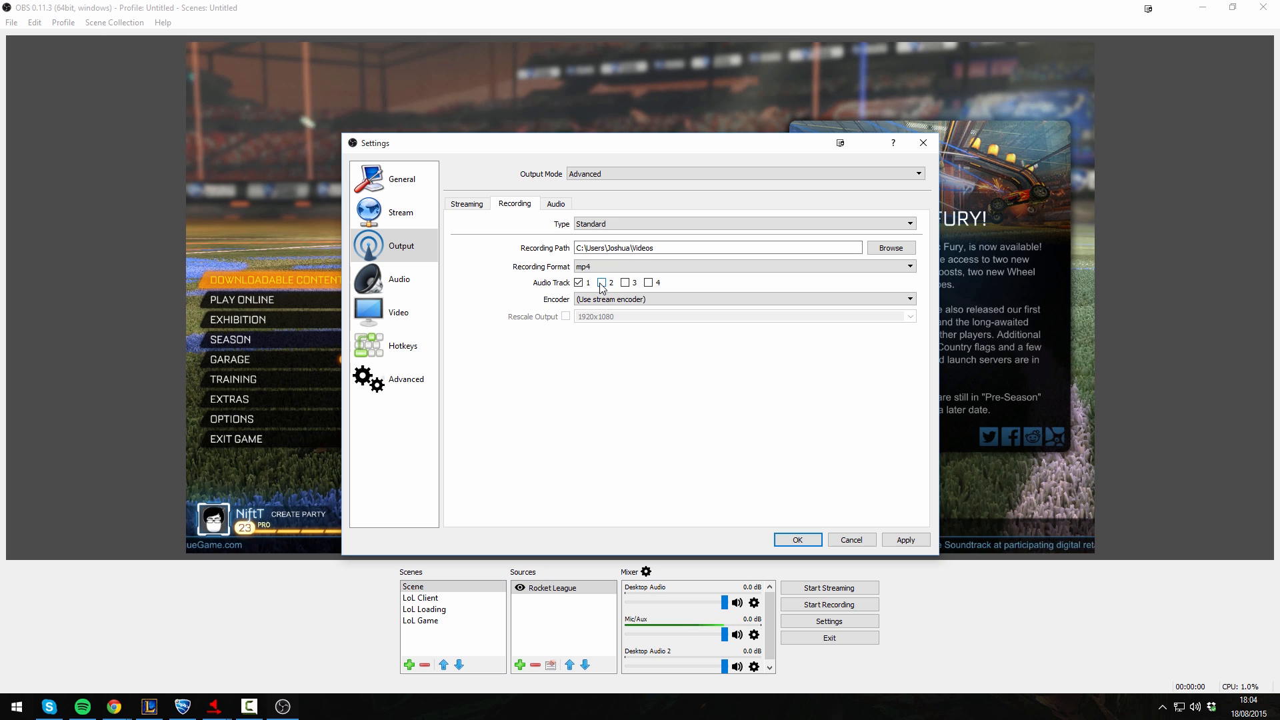
# Step: Bring up both Audio Repeater windows to examine their virtual audio cable routing, and close them
pyautogui.moveTo(214, 707)
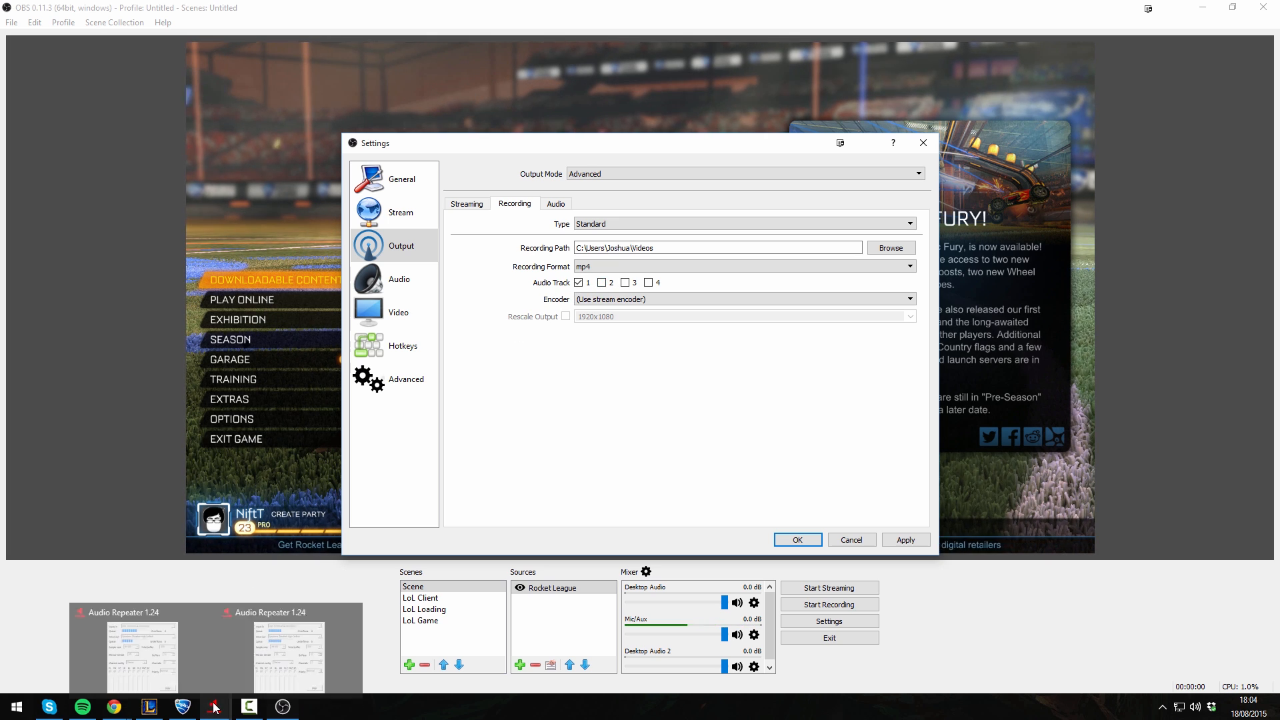
pyautogui.click(178, 629)
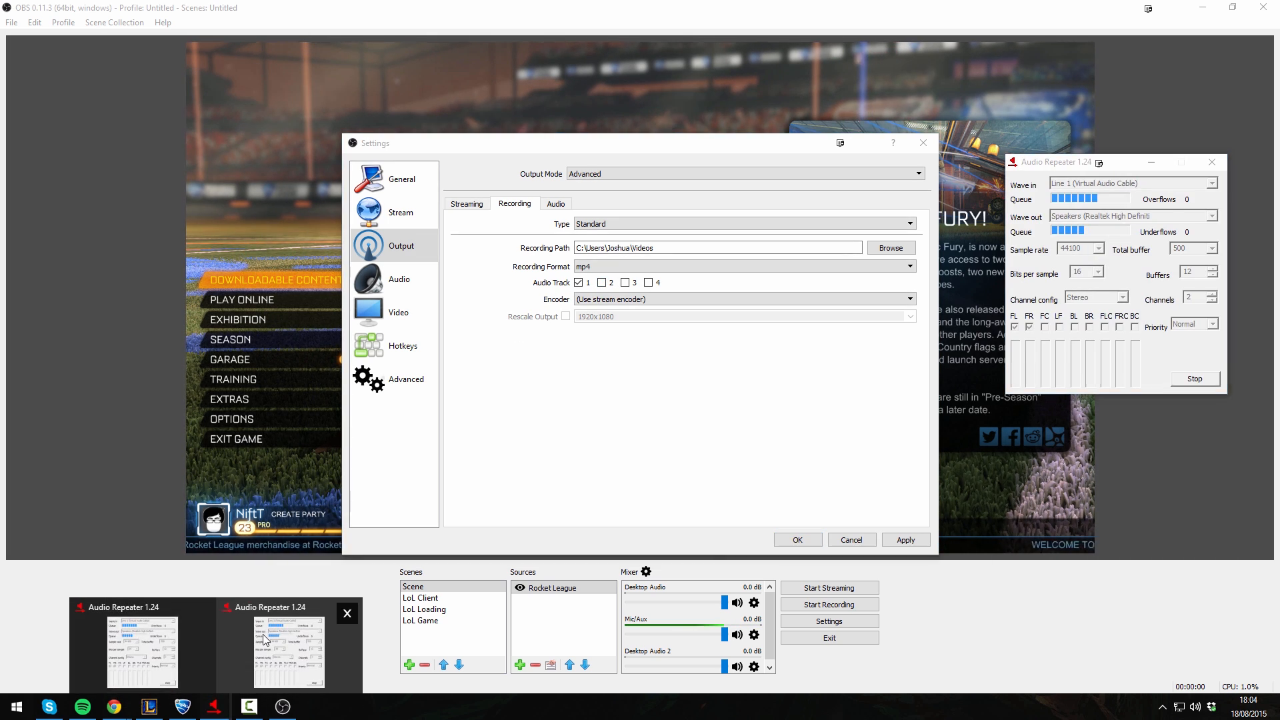
pyautogui.click(263, 635)
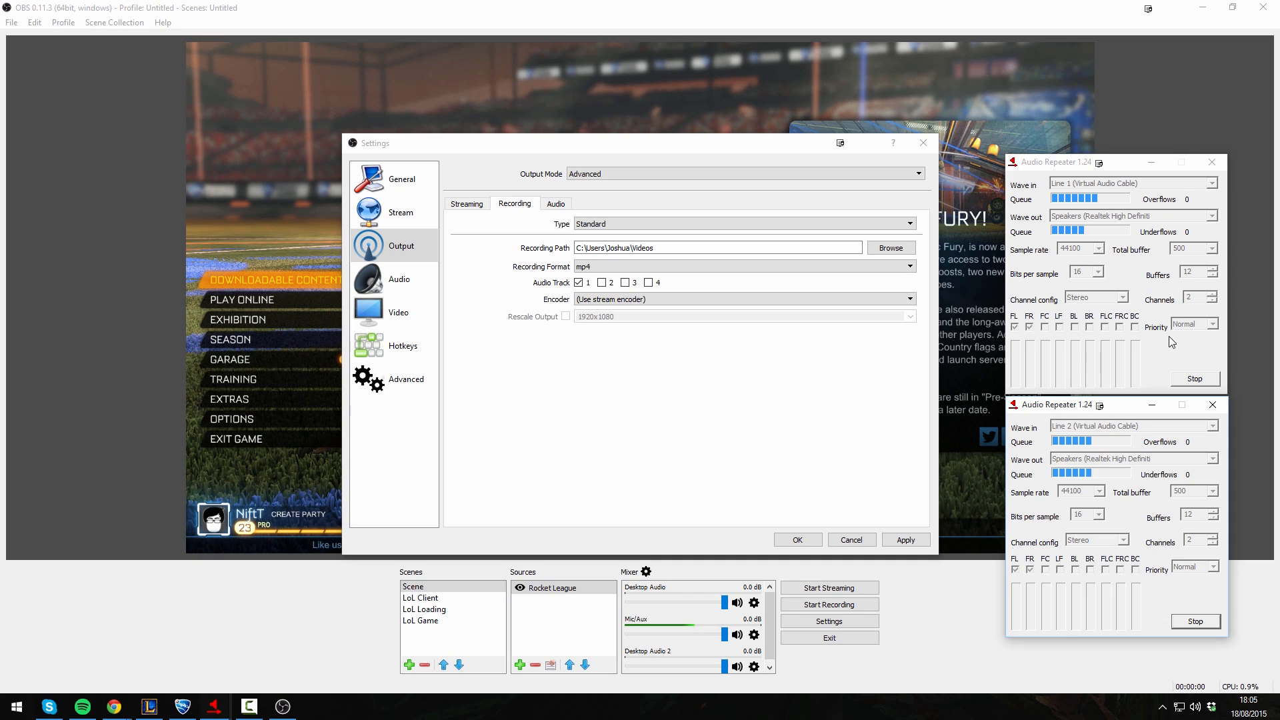
pyautogui.click(1213, 162)
pyautogui.click(1213, 405)
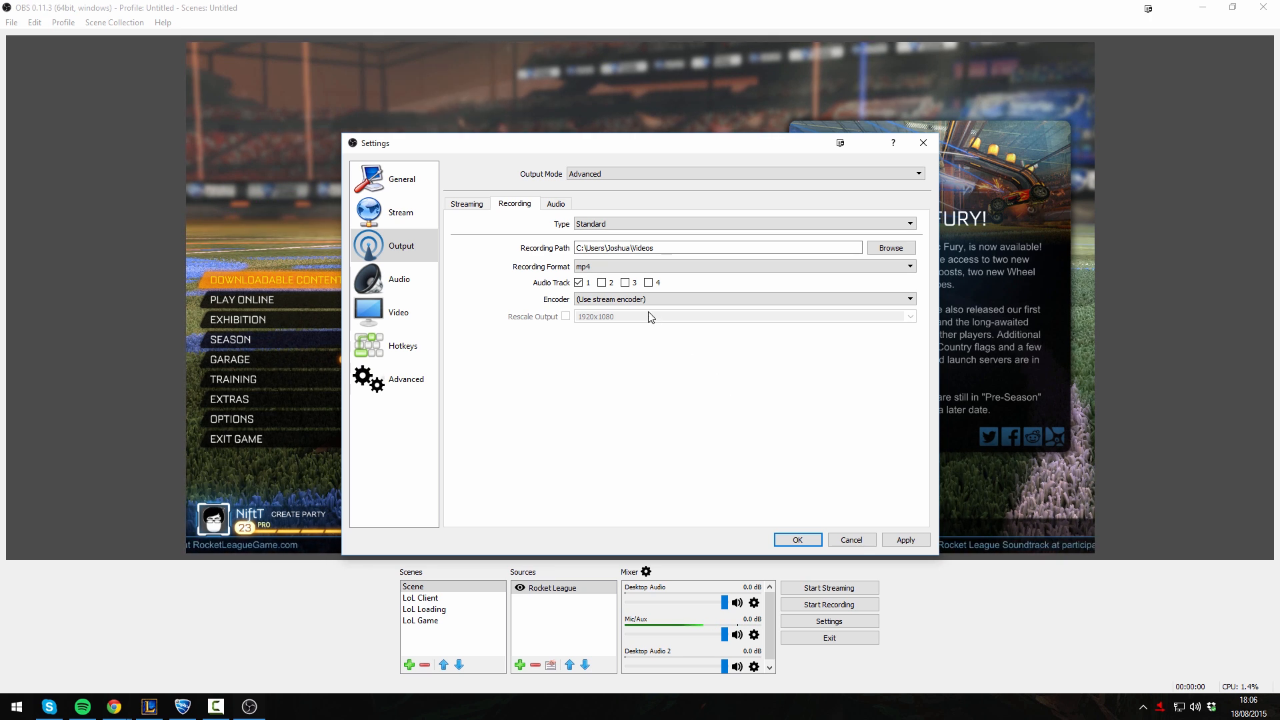
# Step: Enable audio track 2 for recordings alongside track 1 and set the recording encoder to x264
pyautogui.click(609, 287)
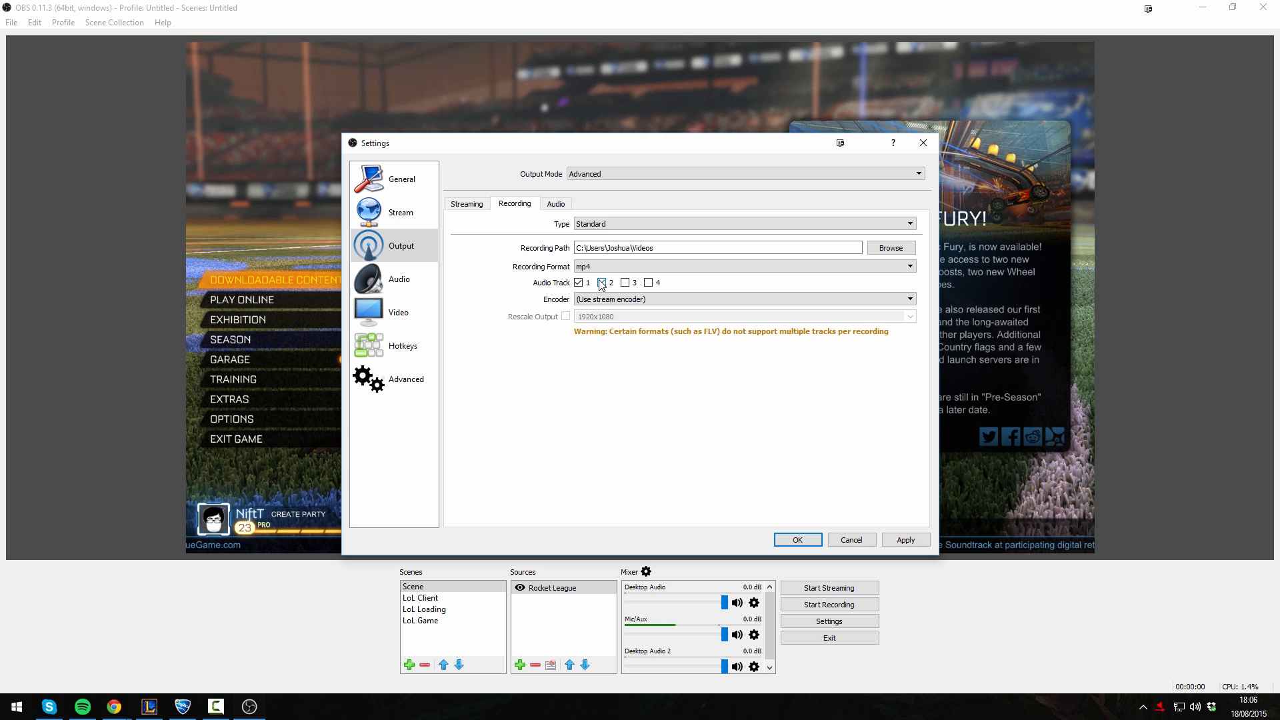
pyautogui.click(629, 298)
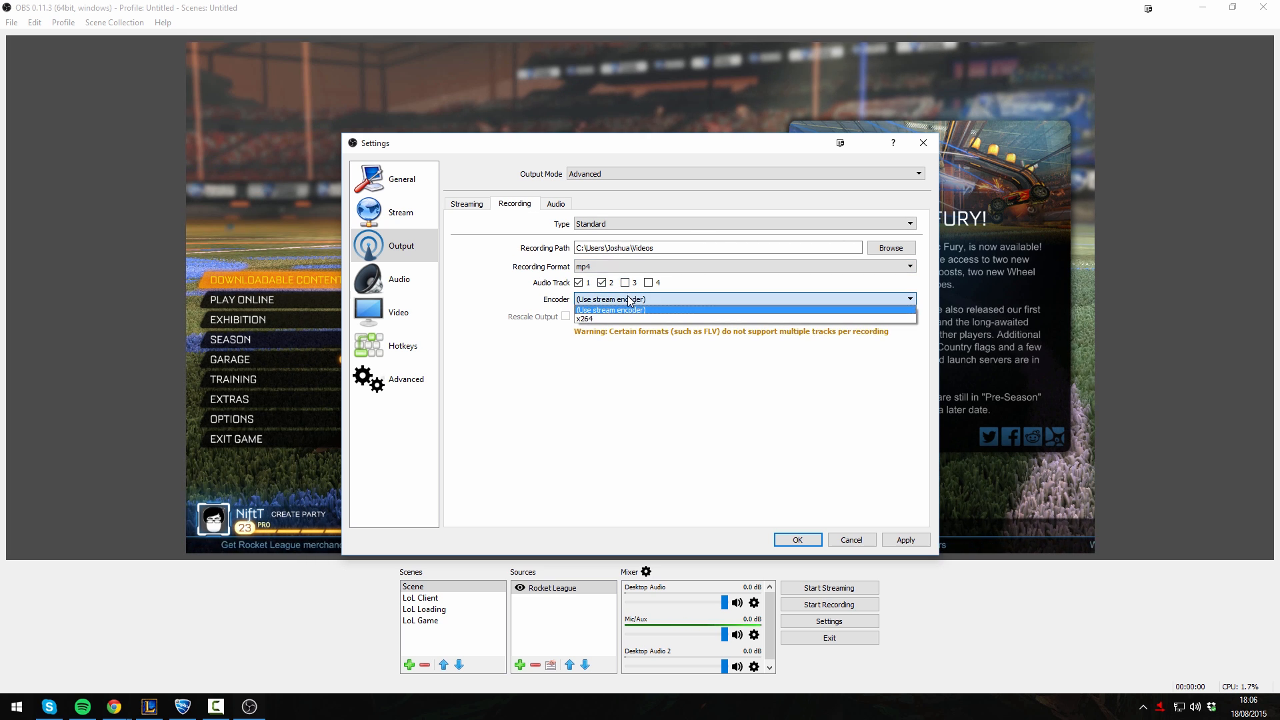
pyautogui.click(605, 318)
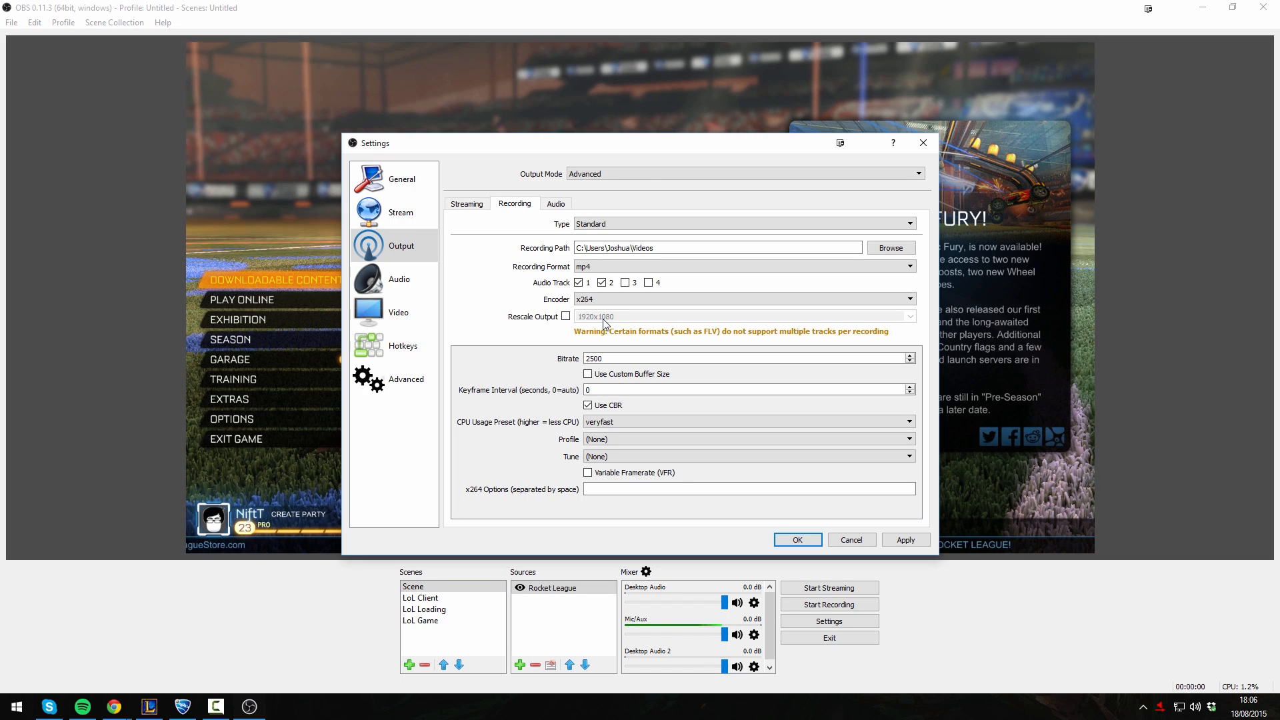
# Step: Review the streaming encoder settings for comparison, and set the recording bitrate to 8000
pyautogui.click(474, 207)
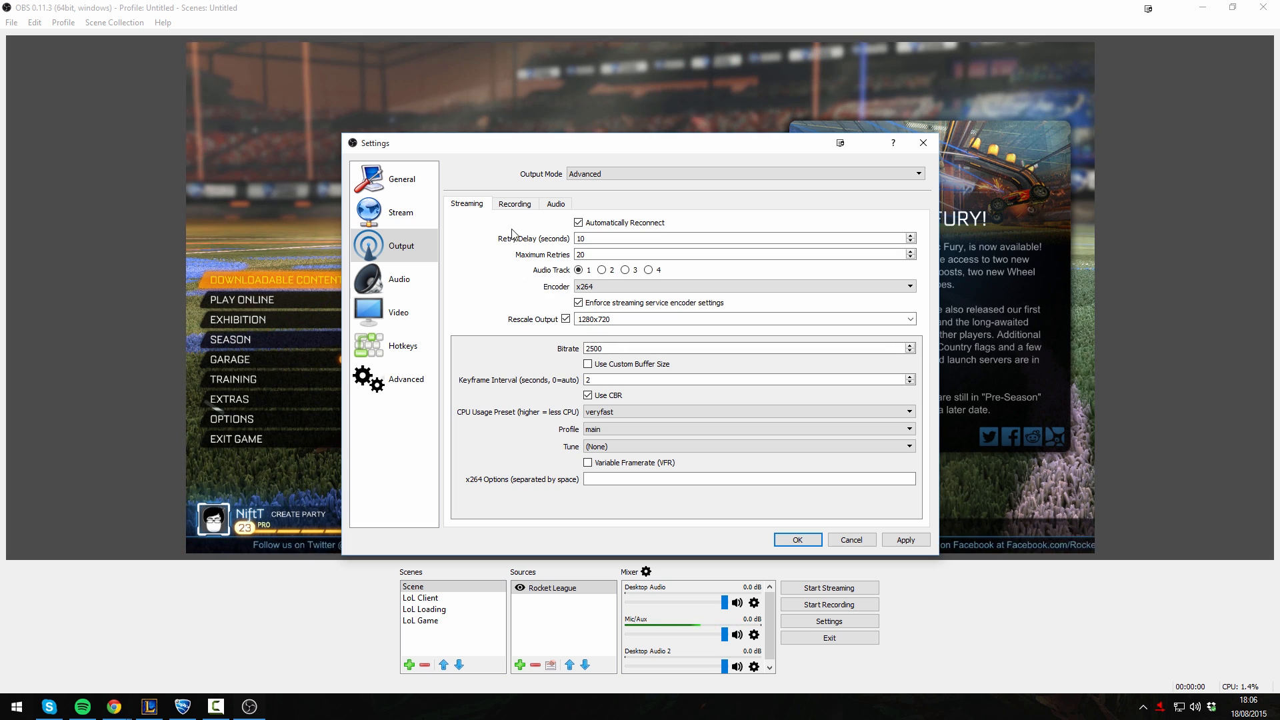
pyautogui.click(518, 204)
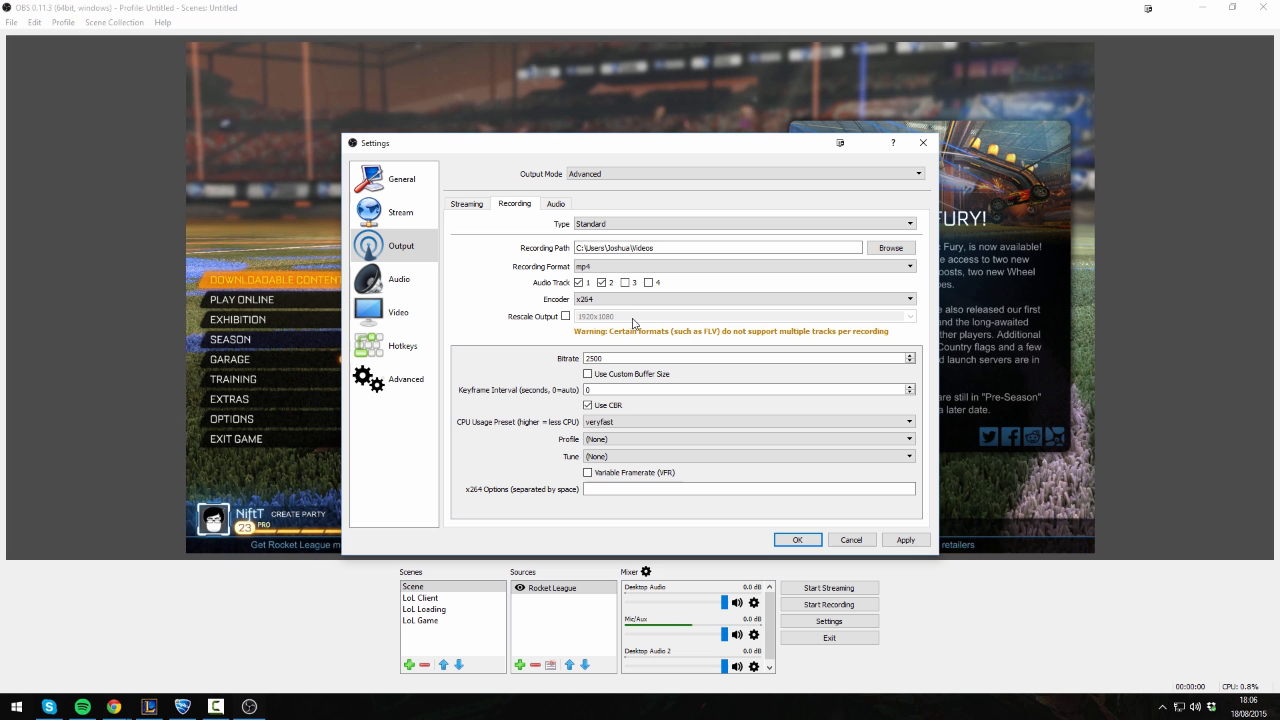
pyautogui.click(603, 359)
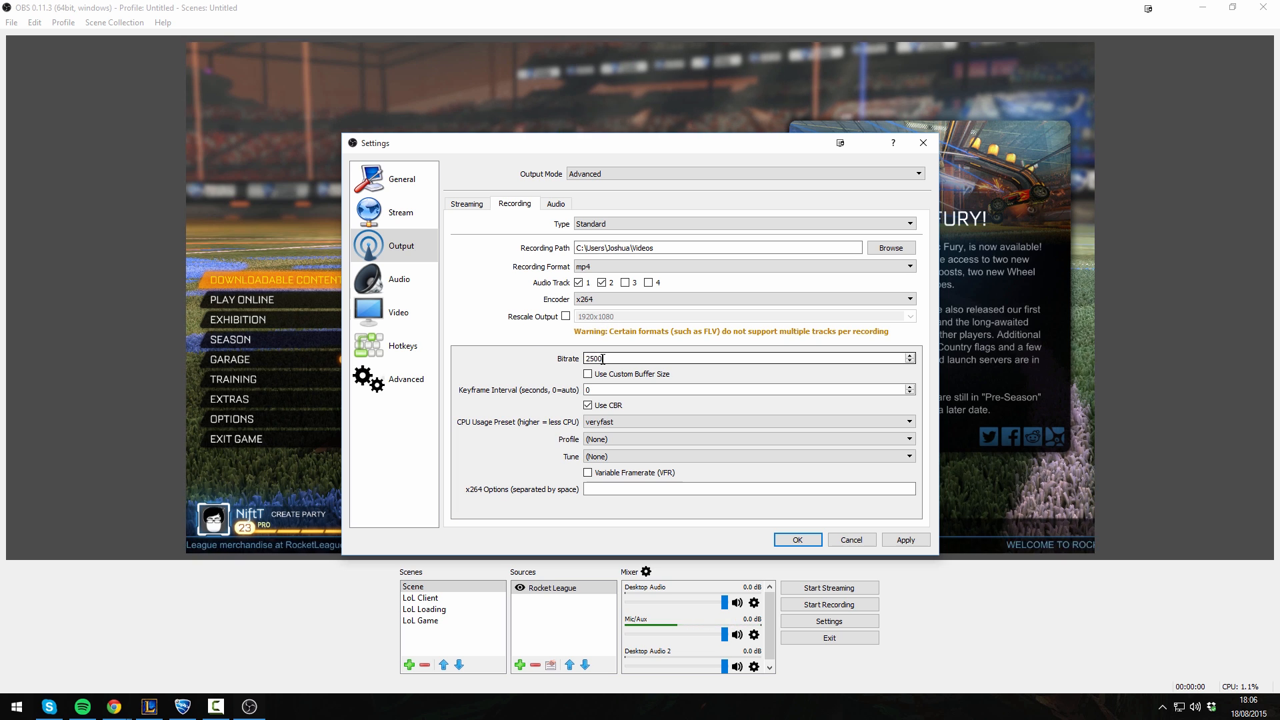
pyautogui.moveTo(603, 359); pyautogui.dragTo(533, 357)
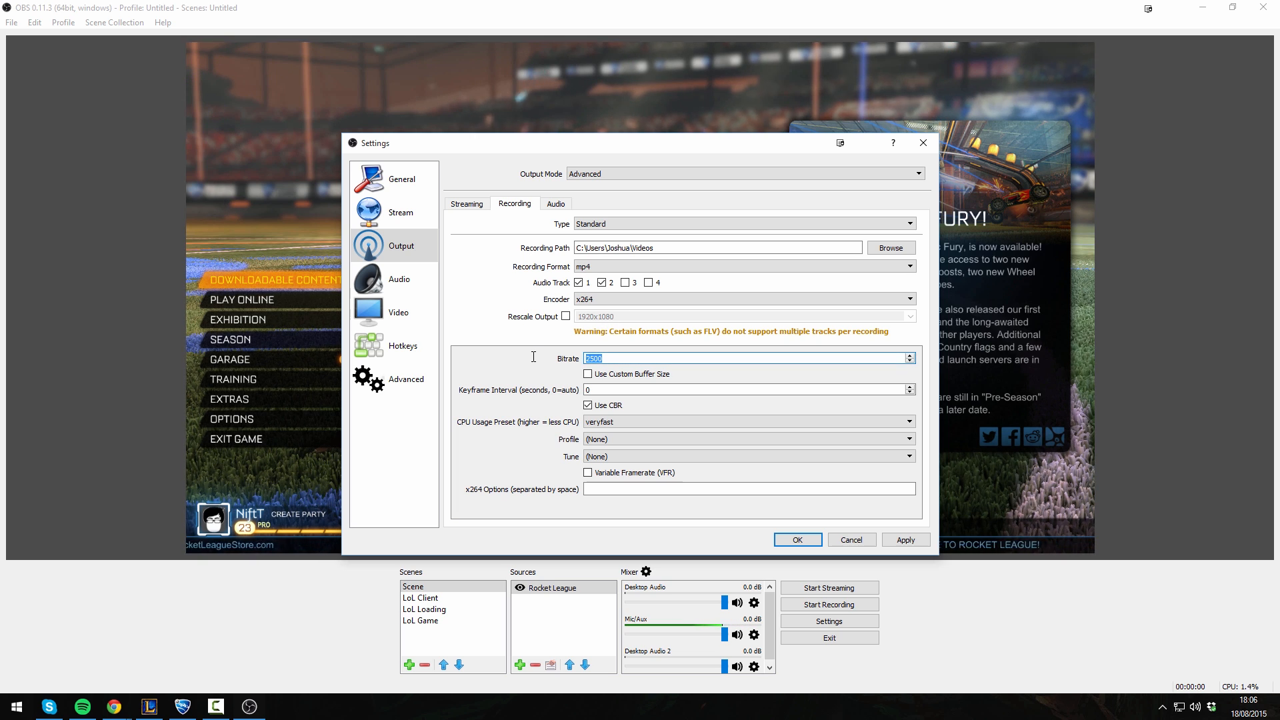
pyautogui.write('80')
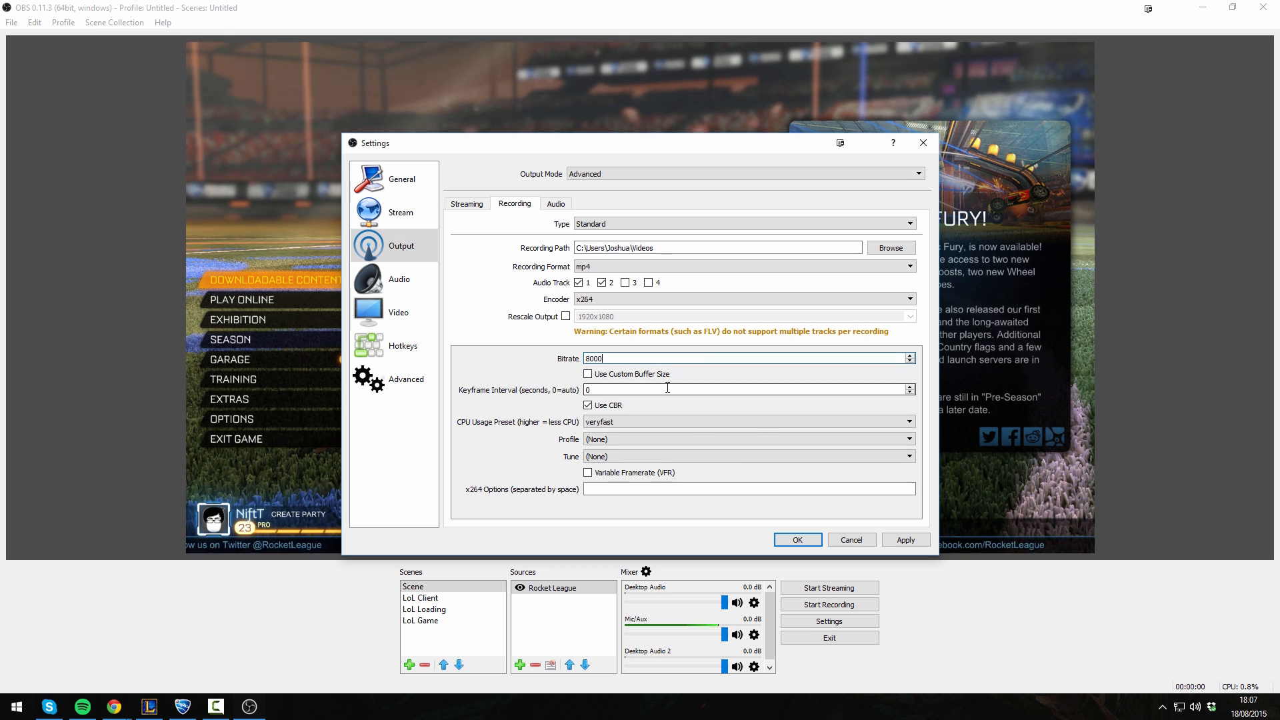
# Step: Try the high profile for the recording encoder and set the profile to main
pyautogui.click(607, 440)
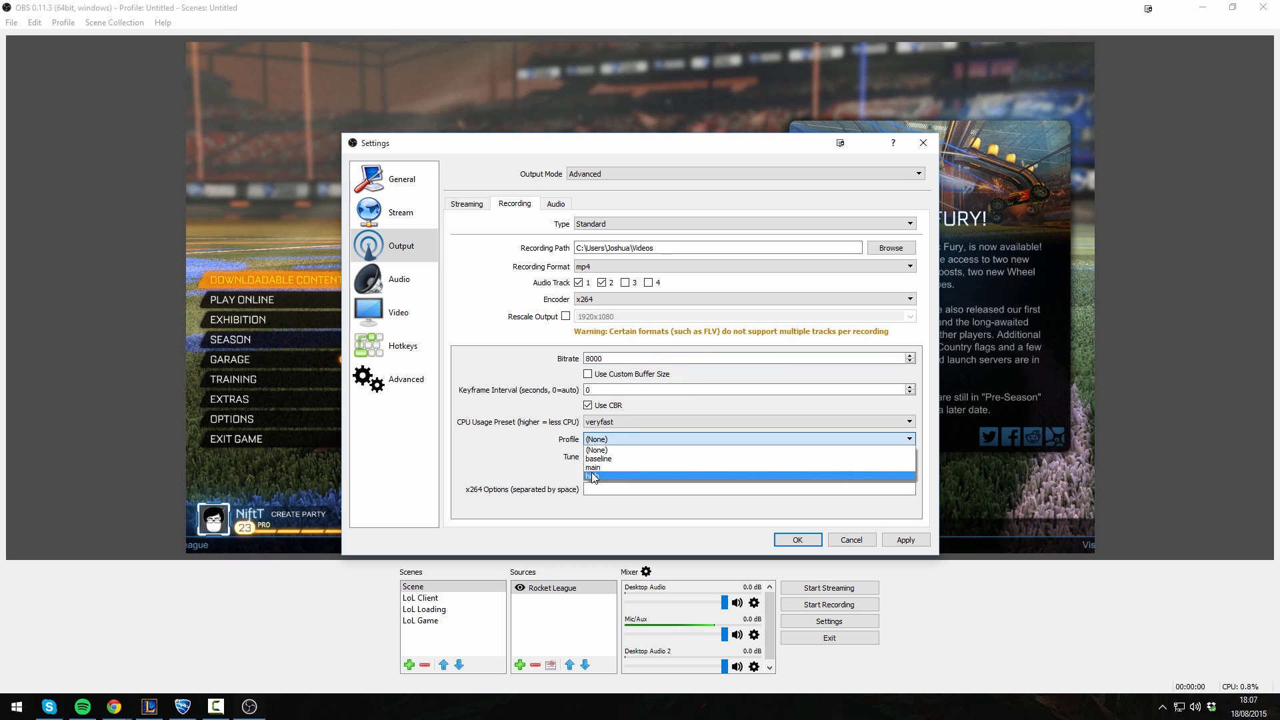
pyautogui.click(603, 471)
pyautogui.click(616, 438)
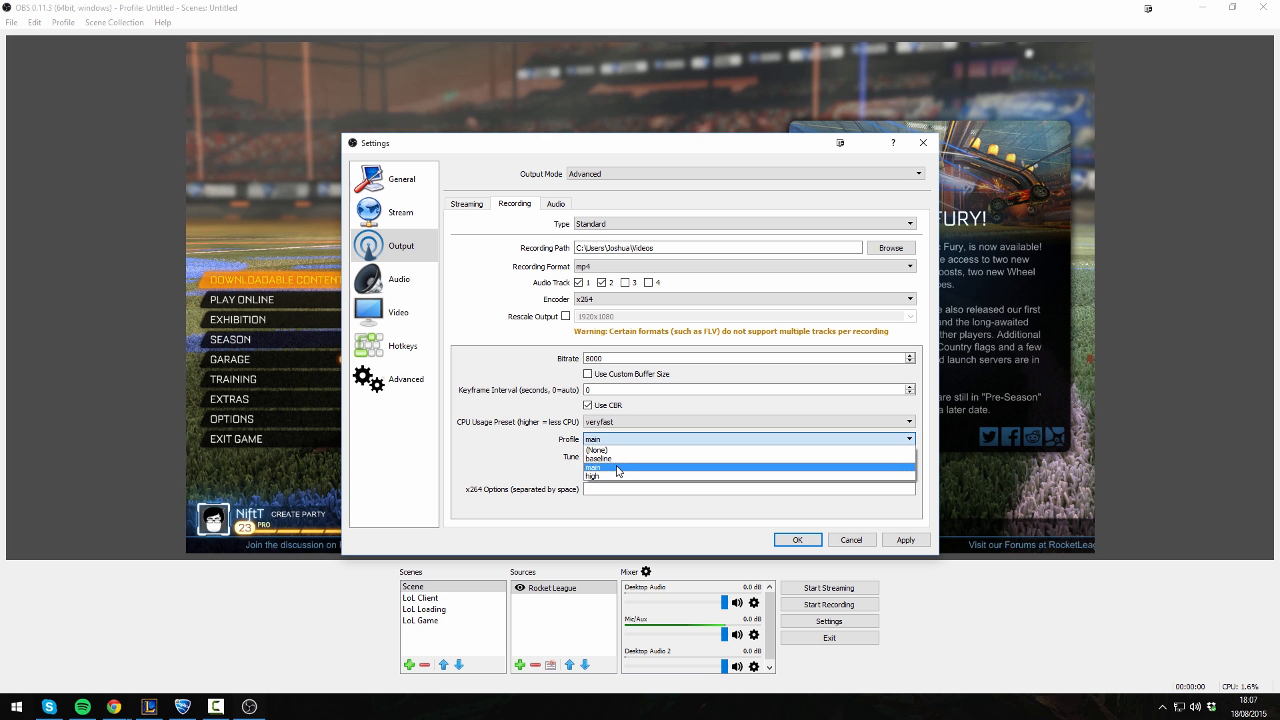
pyautogui.click(604, 474)
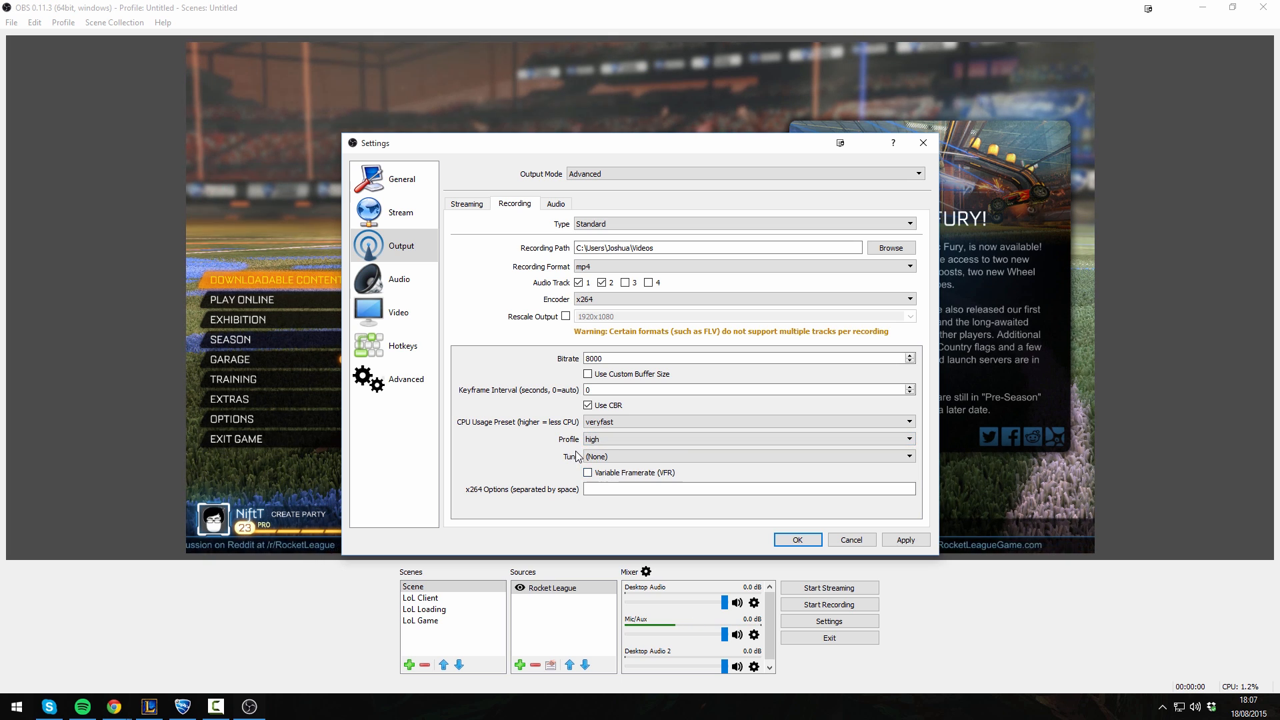
pyautogui.click(594, 440)
pyautogui.click(601, 471)
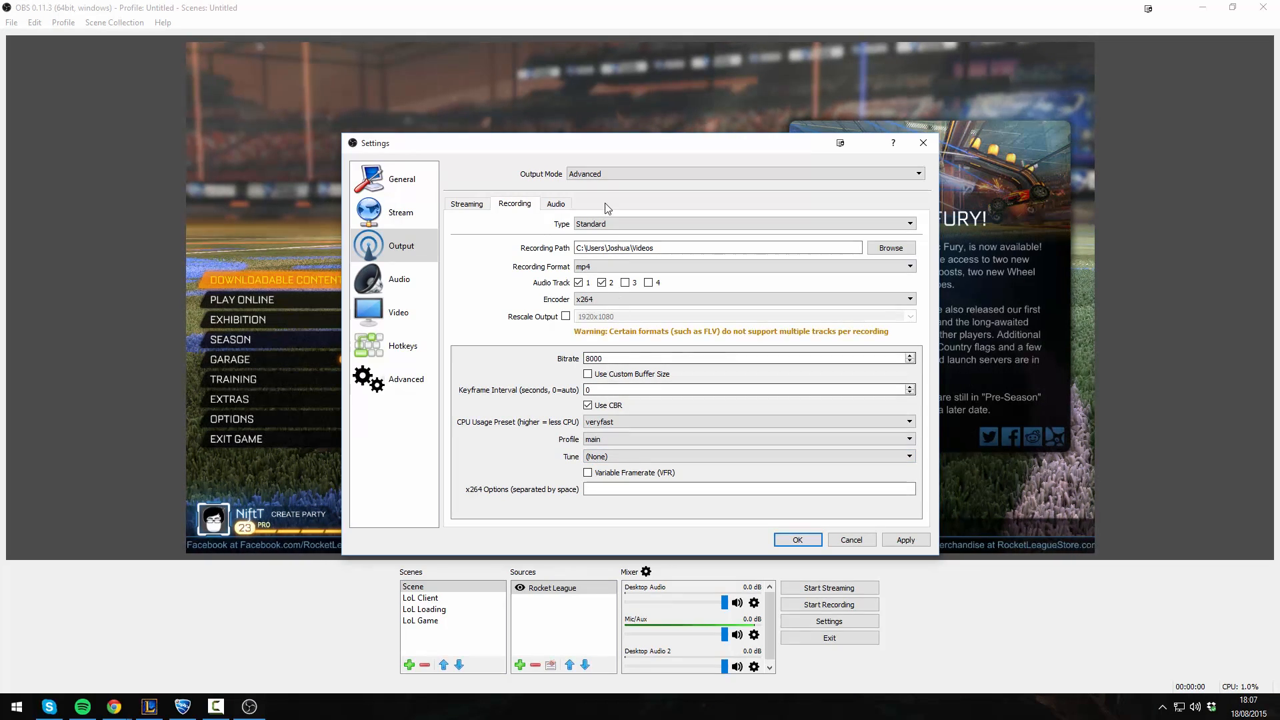
# Step: Set the output audio bitrate to 128 for both Track 1 and Track 2
pyautogui.click(563, 206)
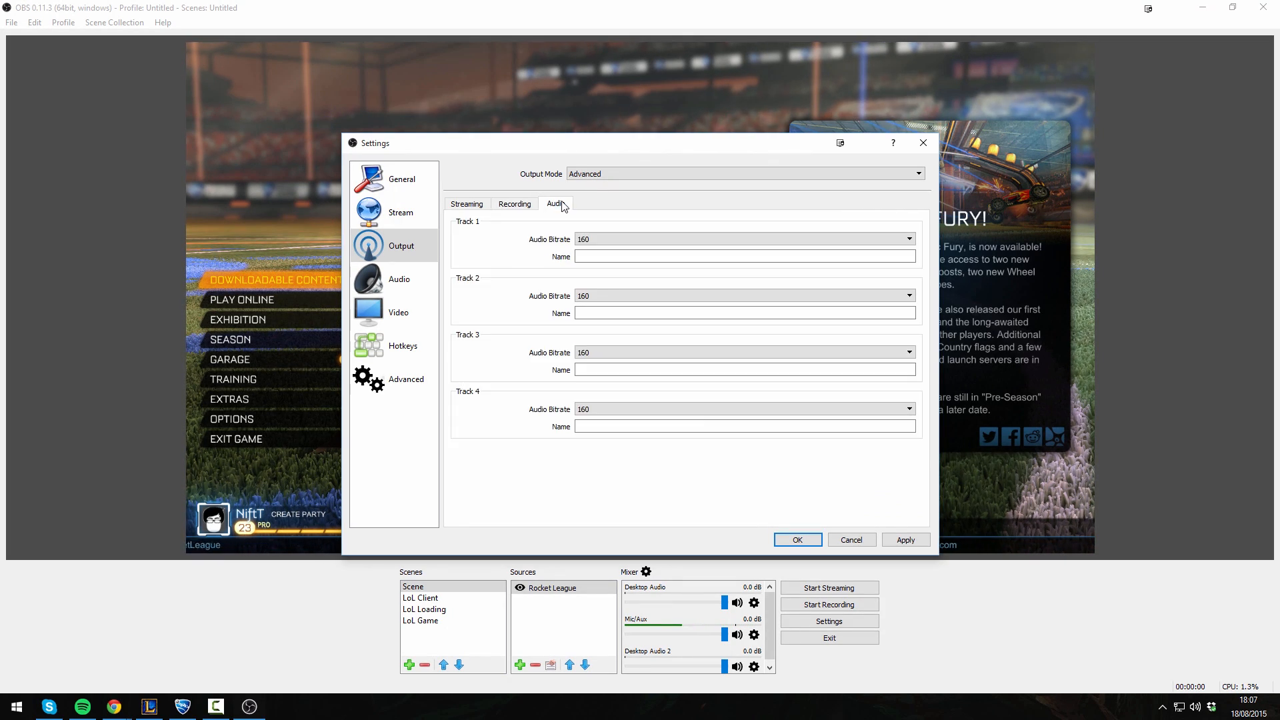
pyautogui.click(597, 244)
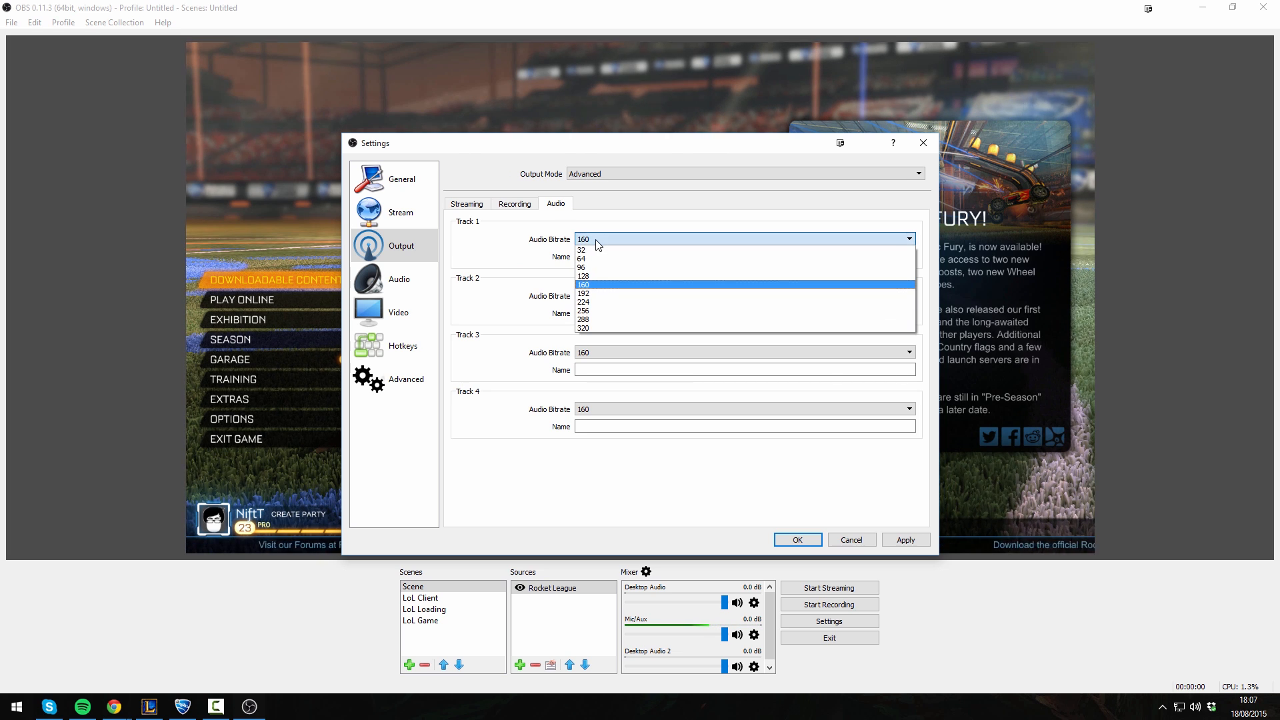
pyautogui.click(578, 284)
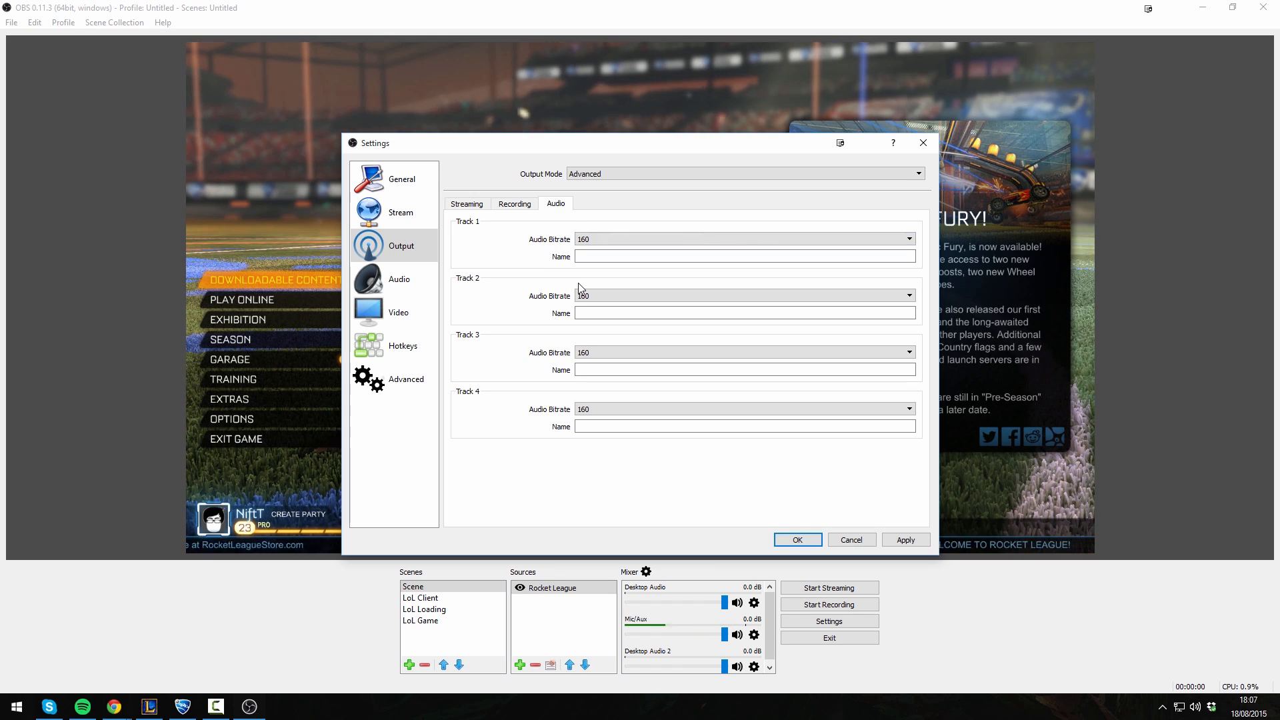
pyautogui.click(604, 246)
pyautogui.click(595, 275)
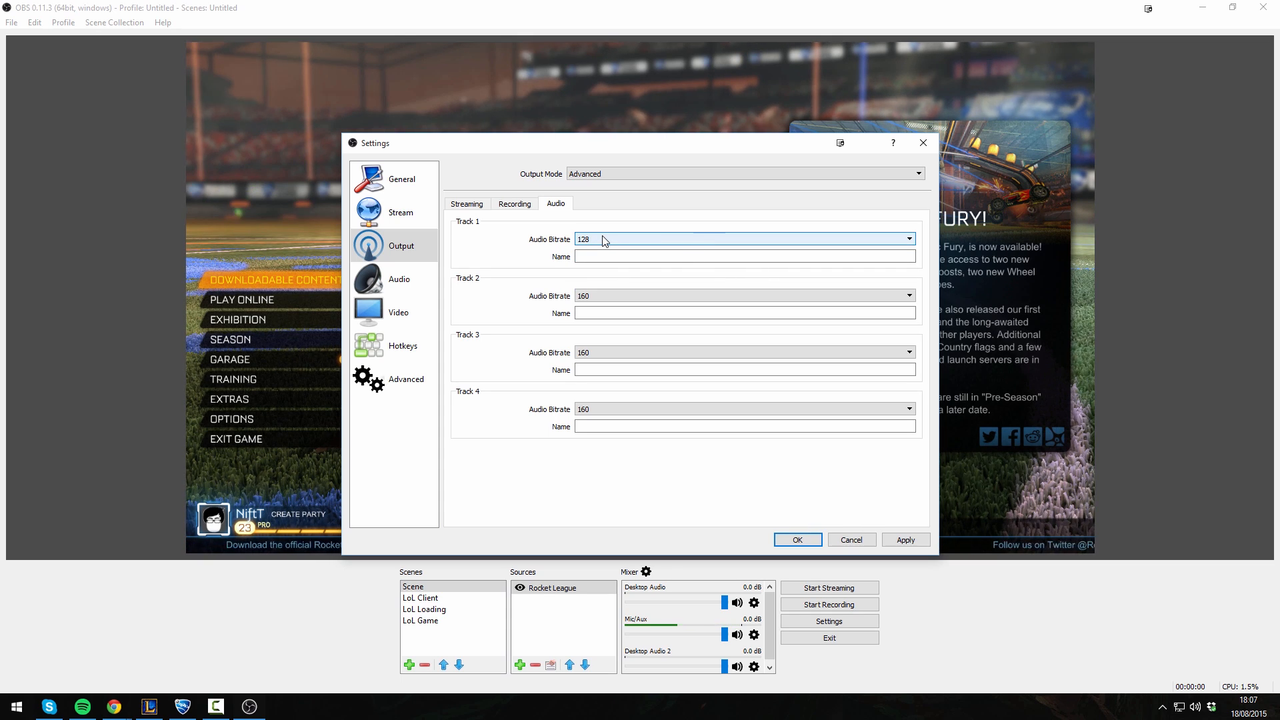
pyautogui.click(637, 298)
pyautogui.click(630, 325)
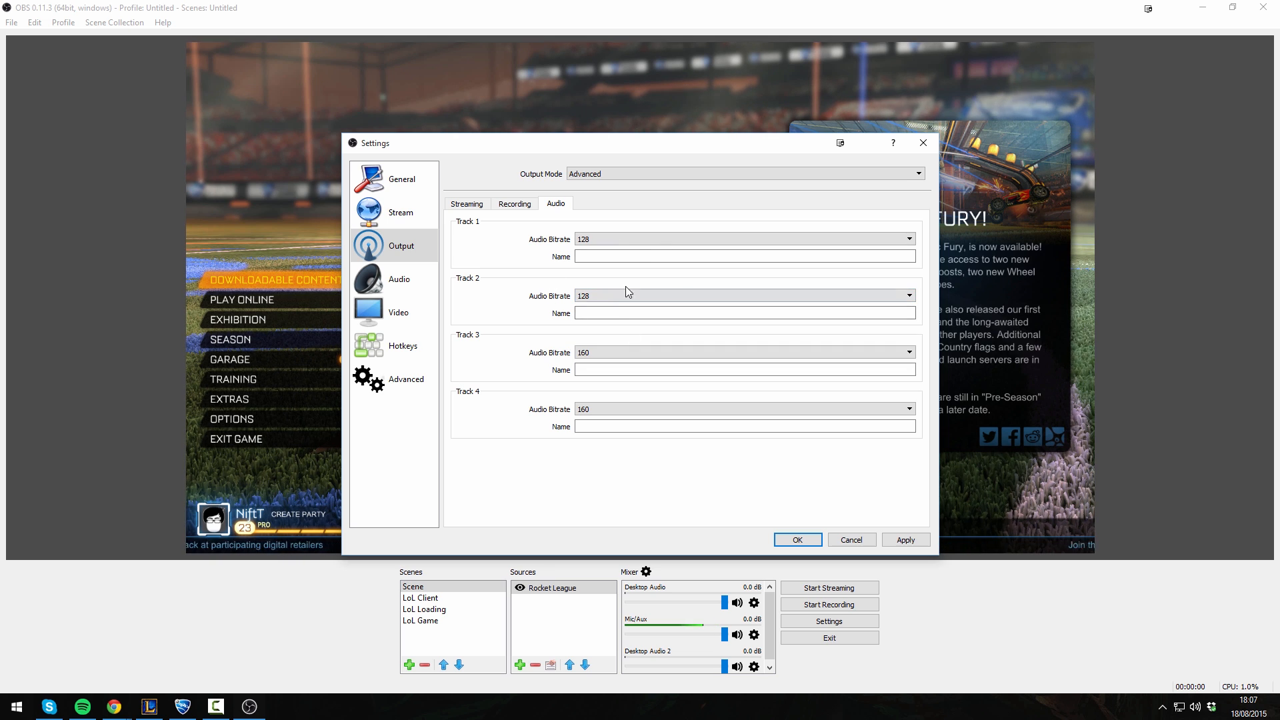
# Step: In the audio settings, set Desktop Audio Device to Speakers (Realtek High Definition Audio) and Desktop Audio Device 2 to Line 2 (Virtual Audio Cable)
pyautogui.click(411, 281)
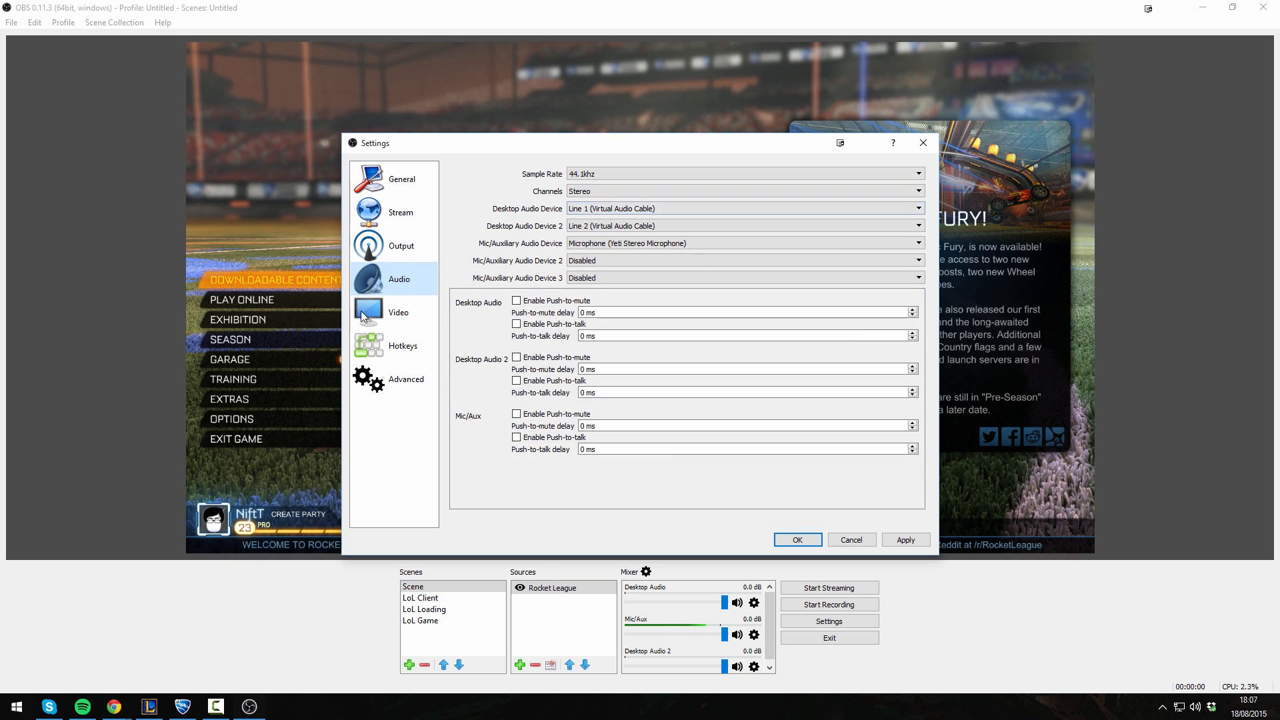
pyautogui.click(597, 210)
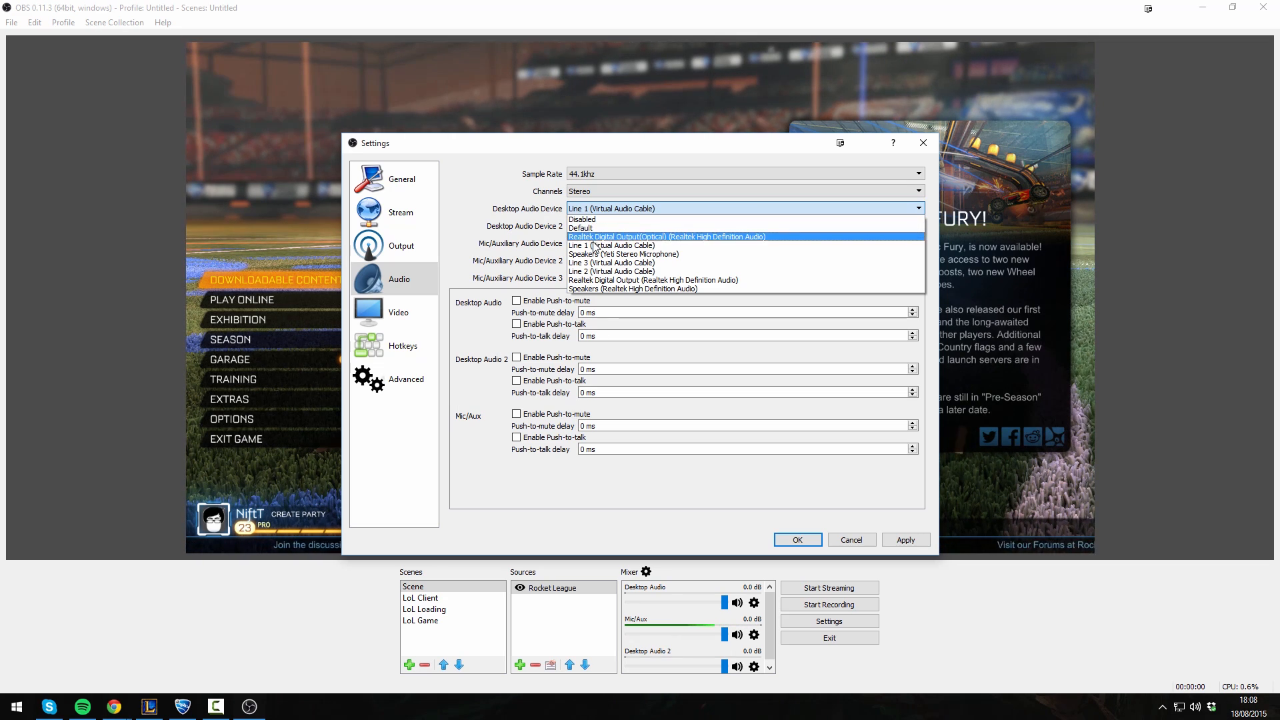
pyautogui.click(600, 289)
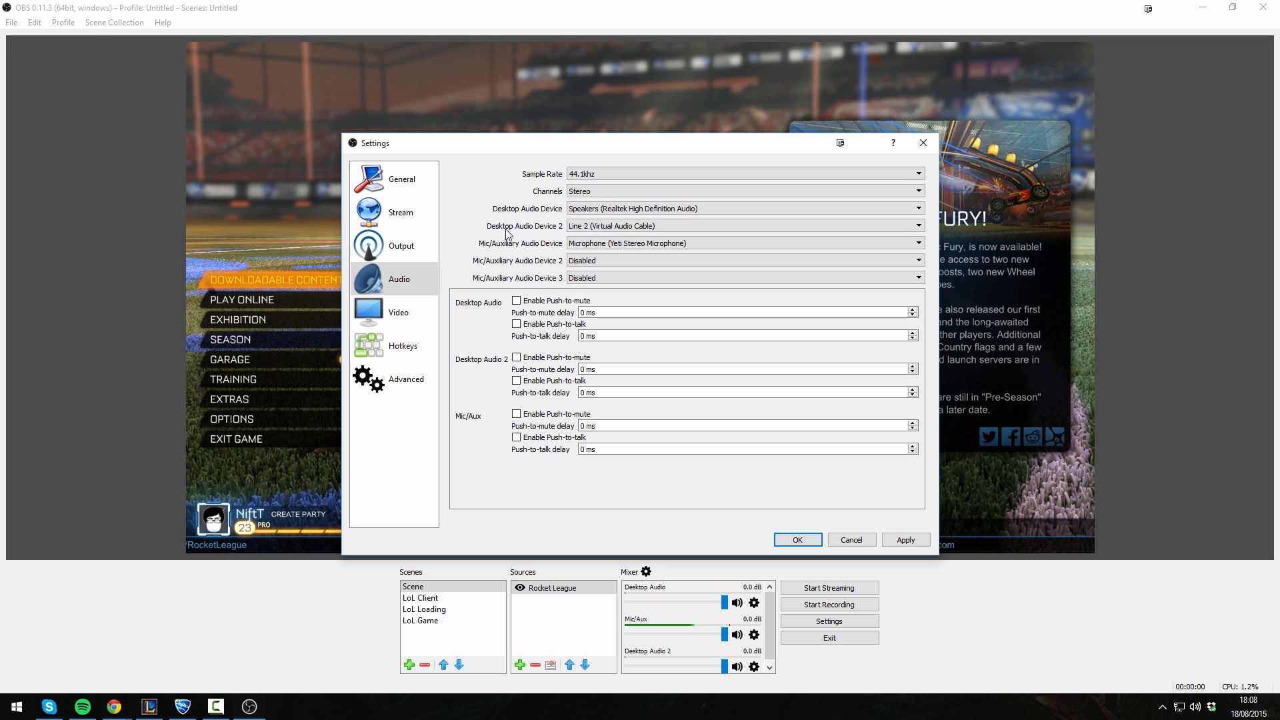
pyautogui.click(590, 227)
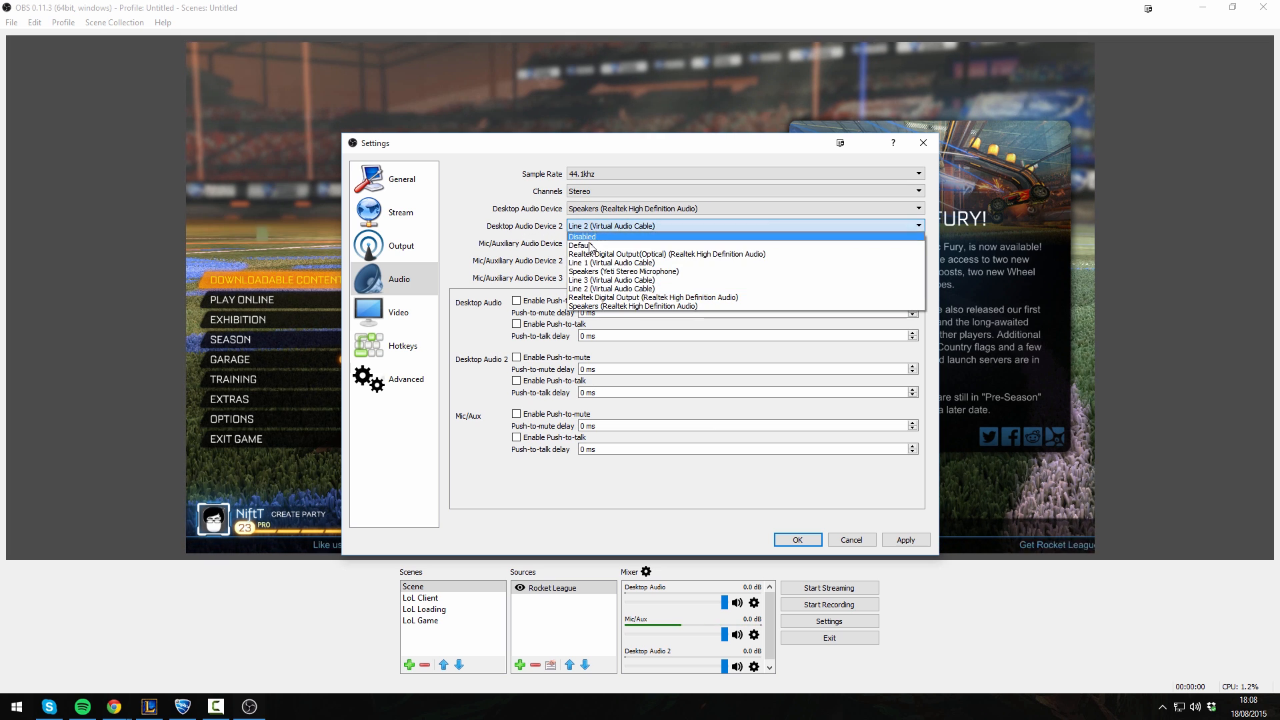
pyautogui.click(589, 290)
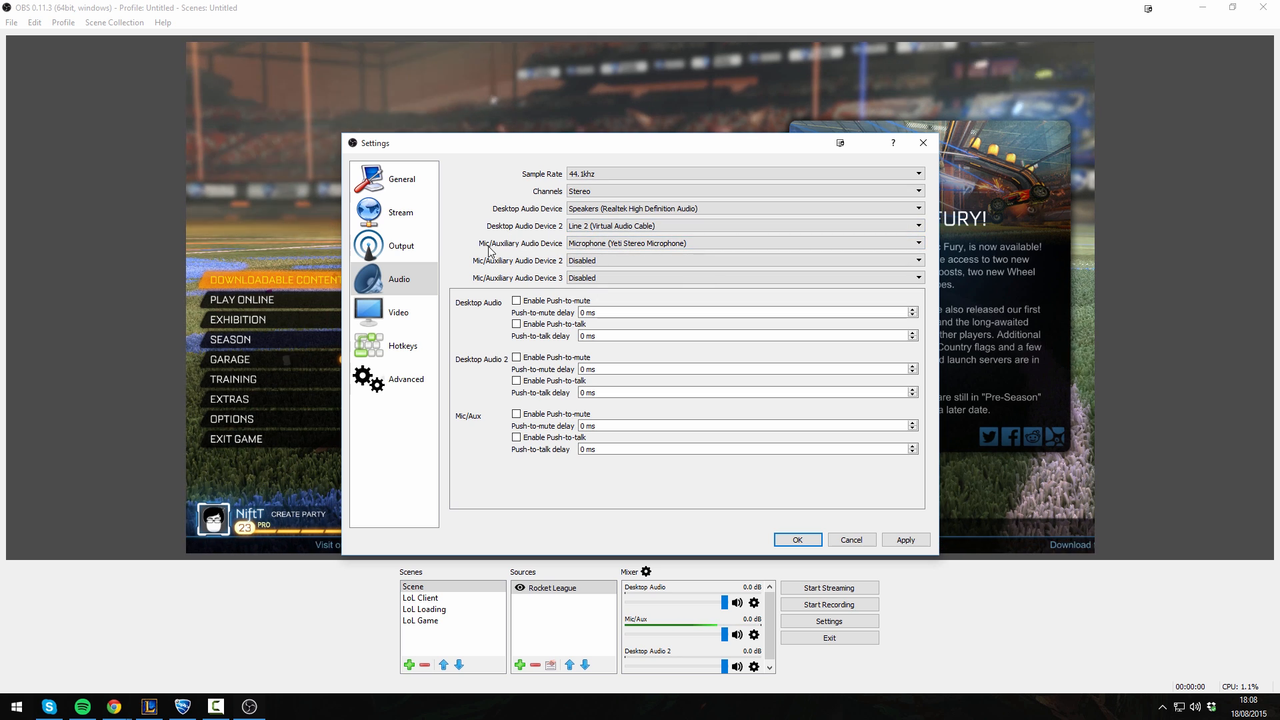
# Step: Set Mic/Auxiliary Audio Device to Microphone (Yeti Stereo Microphone) and Desktop Audio Device 2 to Disabled
pyautogui.click(584, 244)
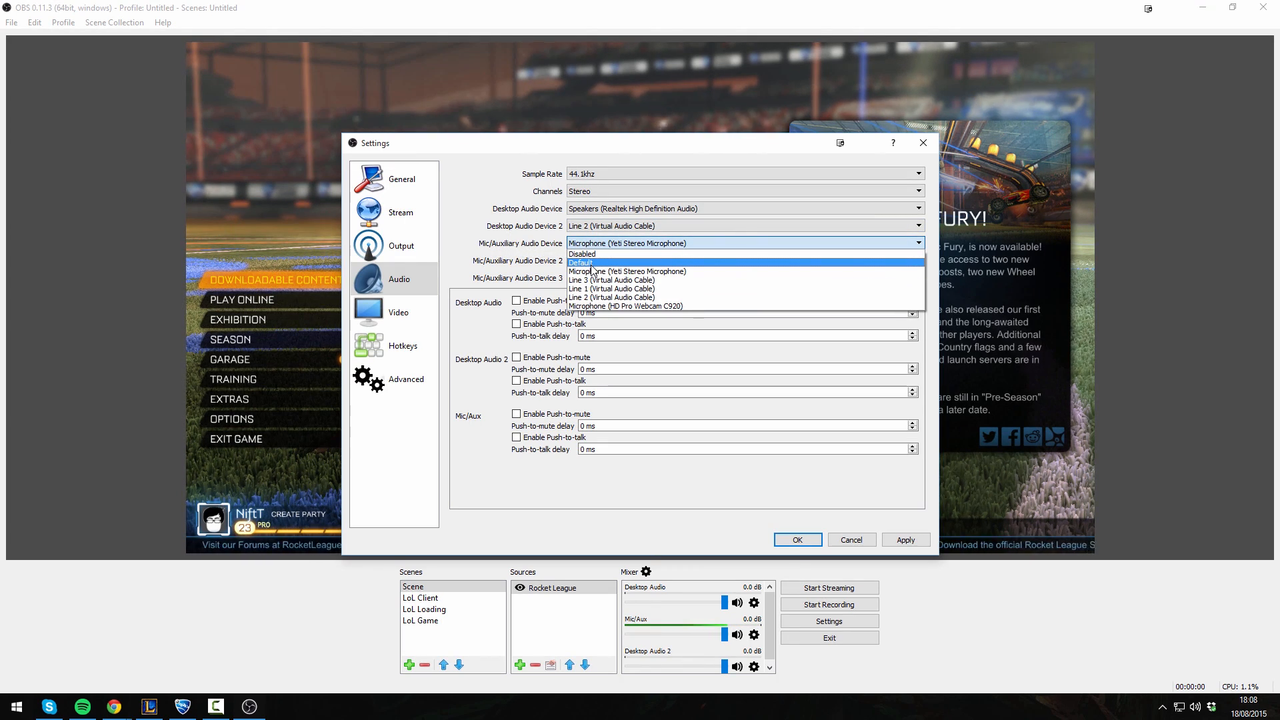
pyautogui.click(591, 274)
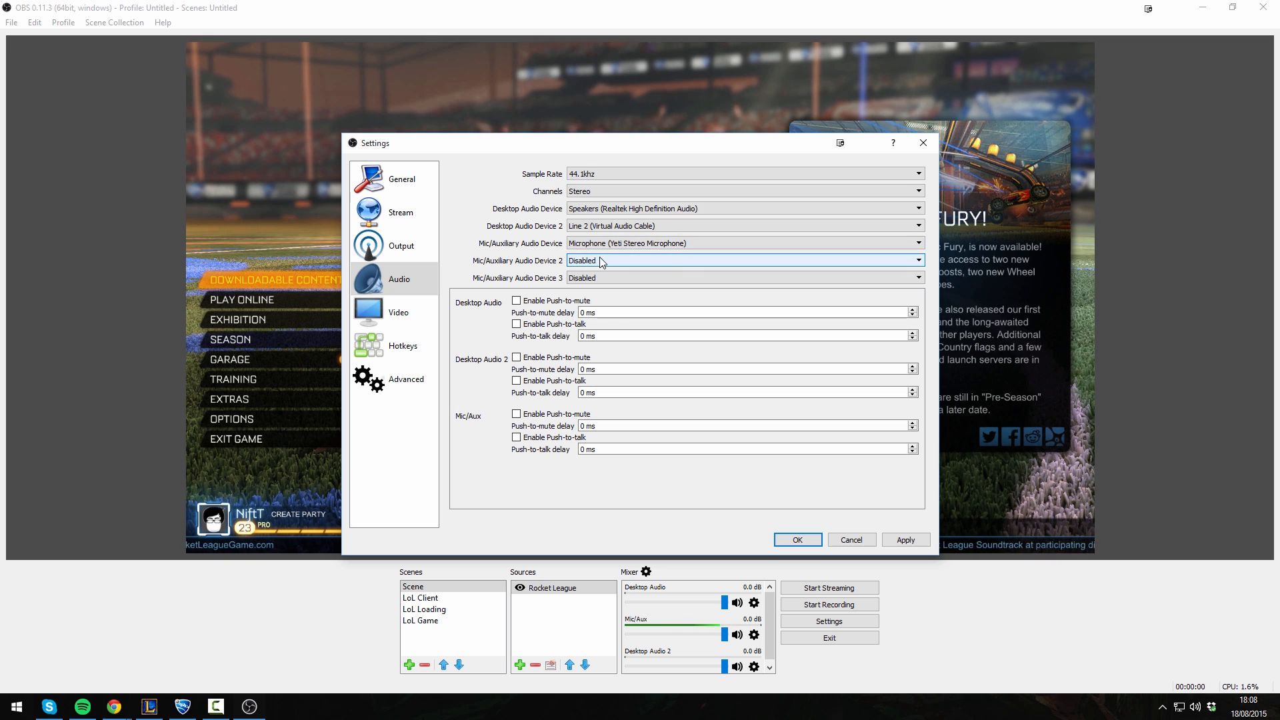
pyautogui.click(601, 261)
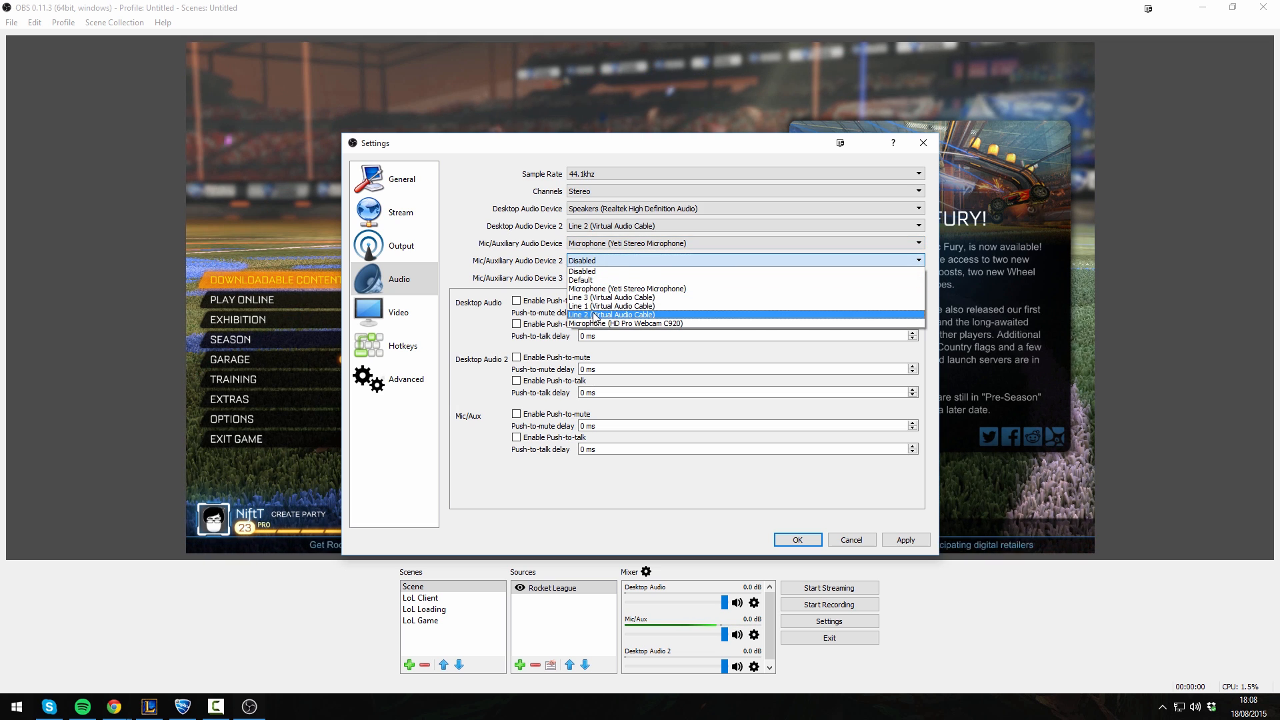
pyautogui.click(472, 284)
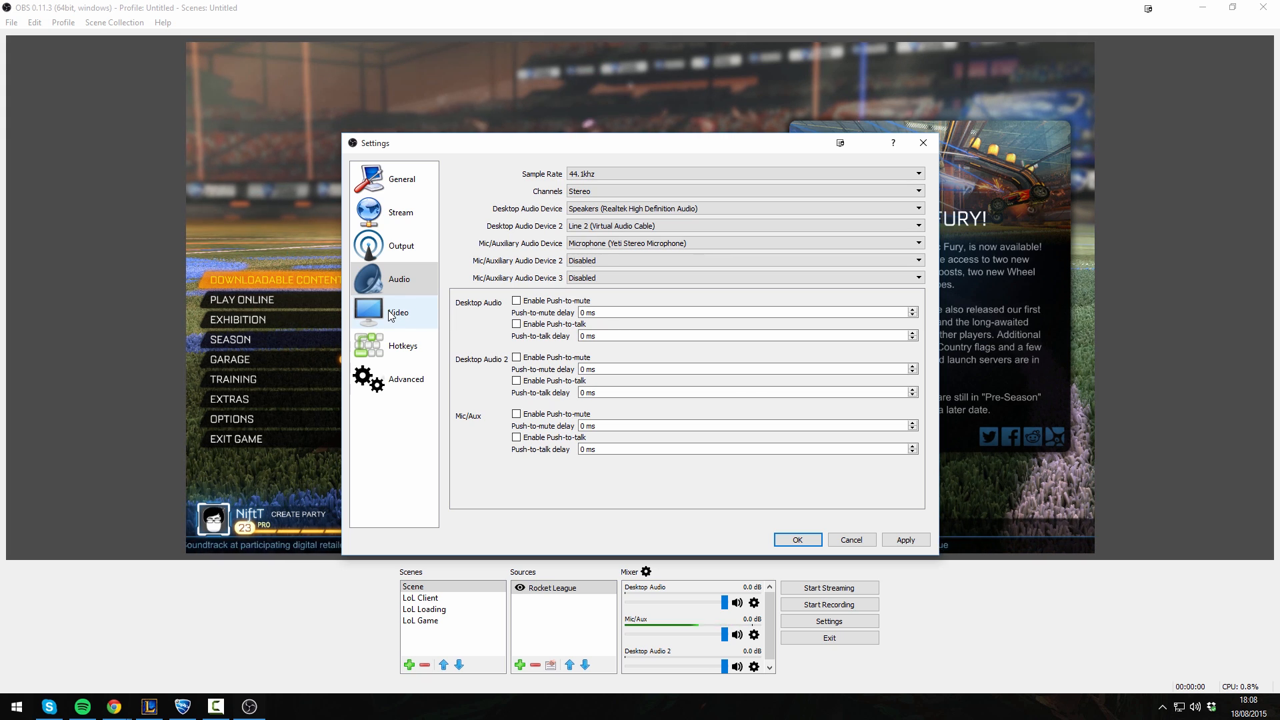
pyautogui.click(603, 225)
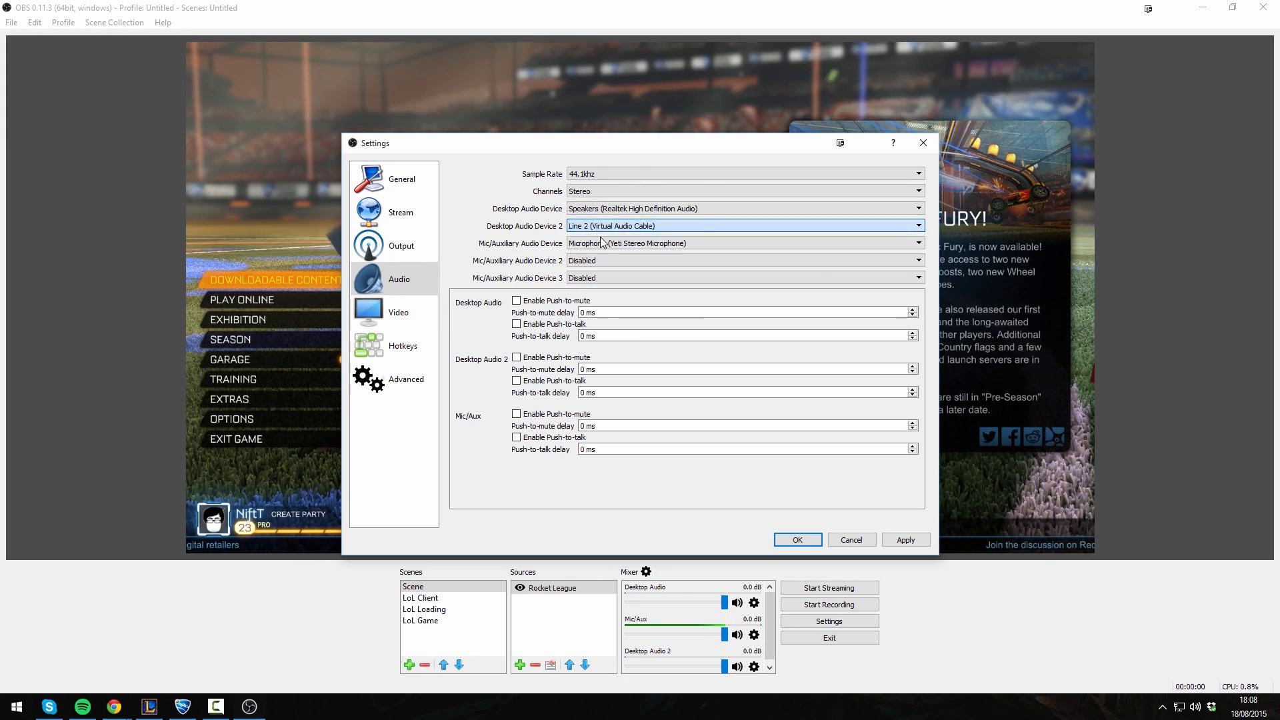
pyautogui.click(603, 244)
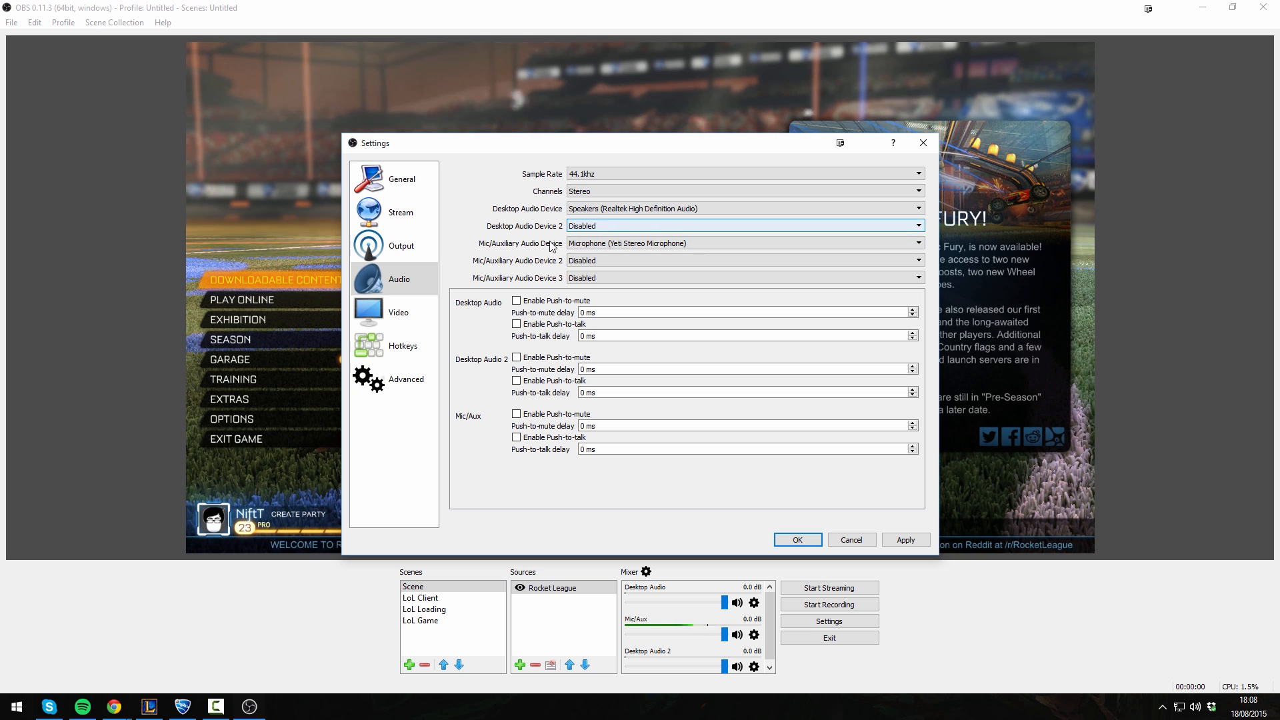
# Step: In the video settings, choose the Direct3D 11 renderer and keep the base resolution at 1920x1080
pyautogui.click(383, 313)
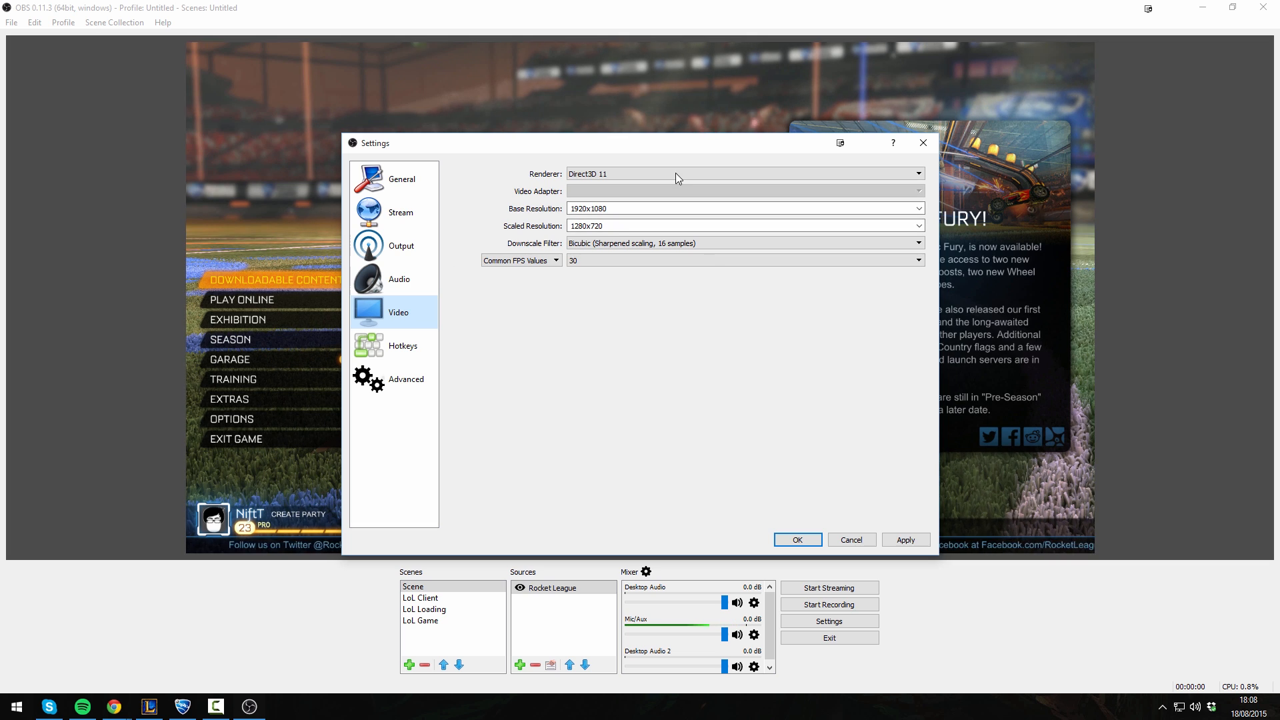
pyautogui.click(776, 170)
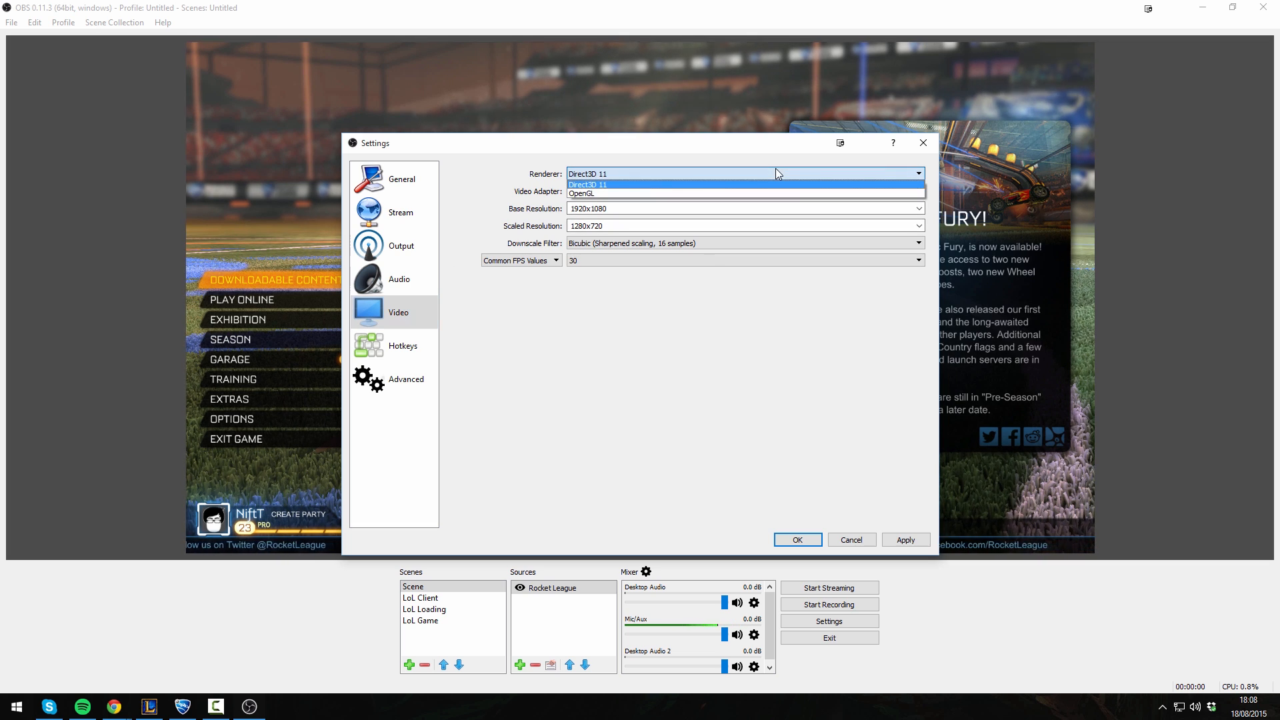
pyautogui.click(600, 186)
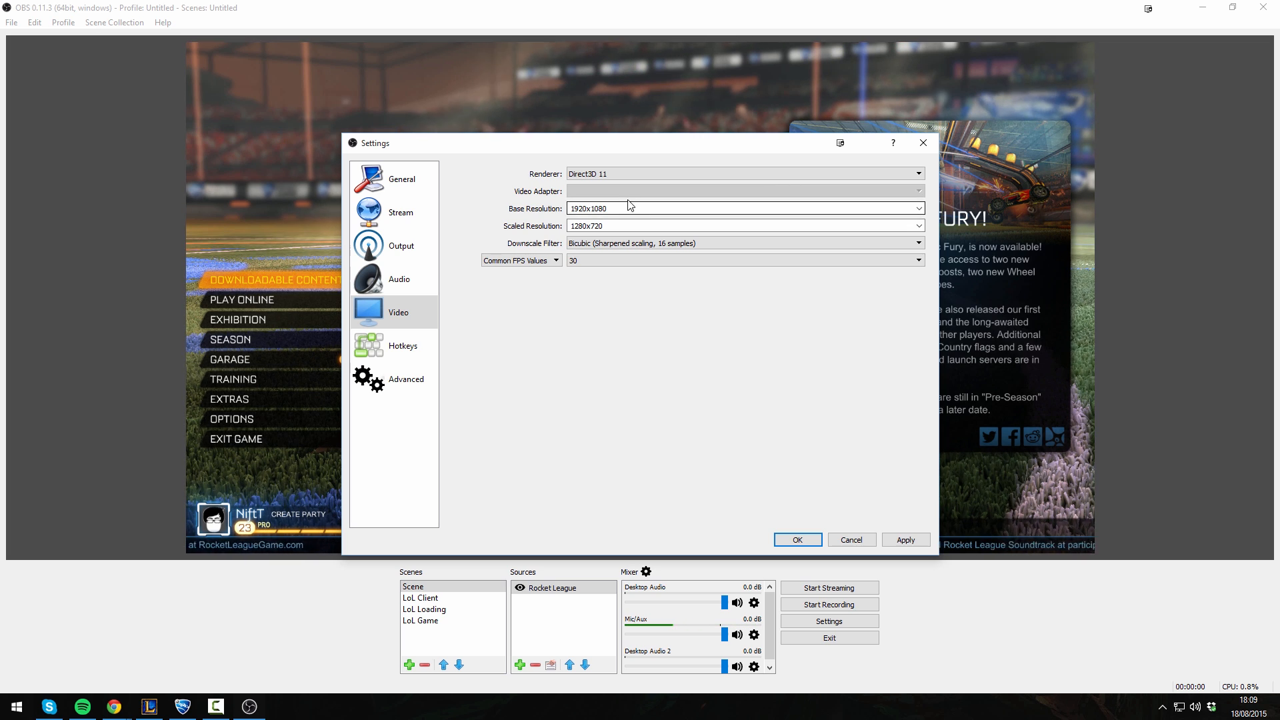
pyautogui.click(920, 209)
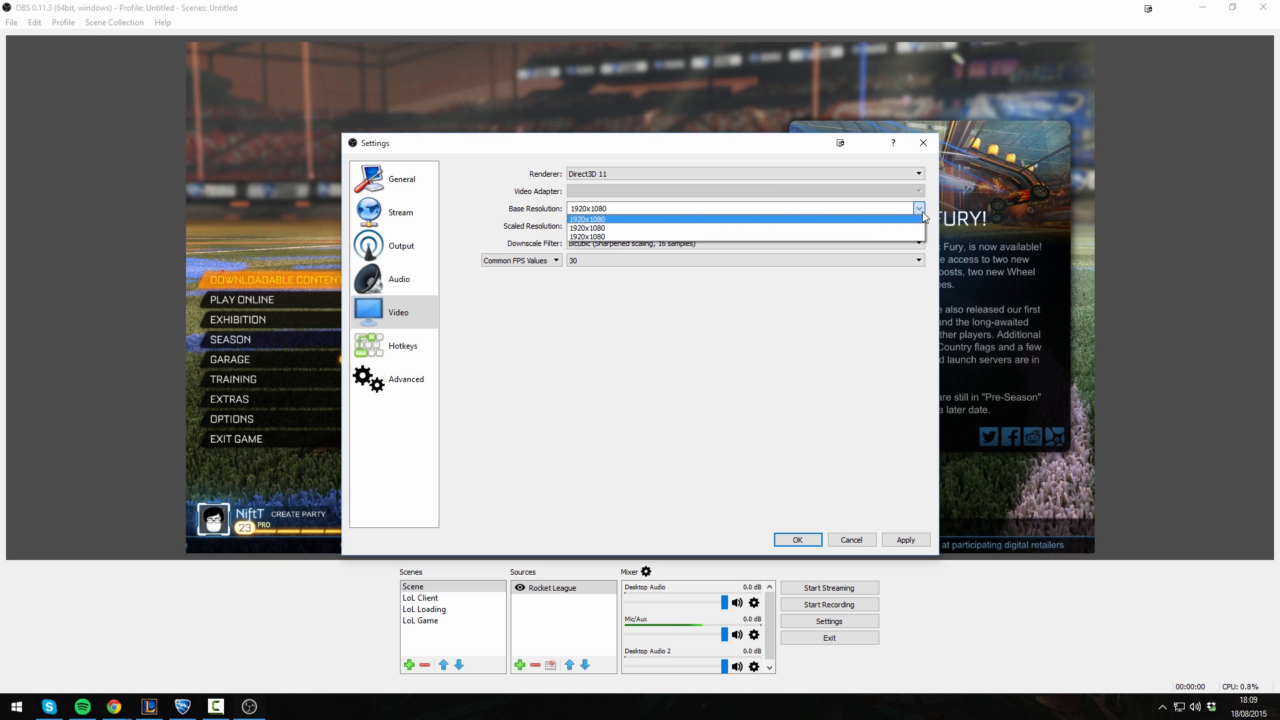
pyautogui.click(919, 208)
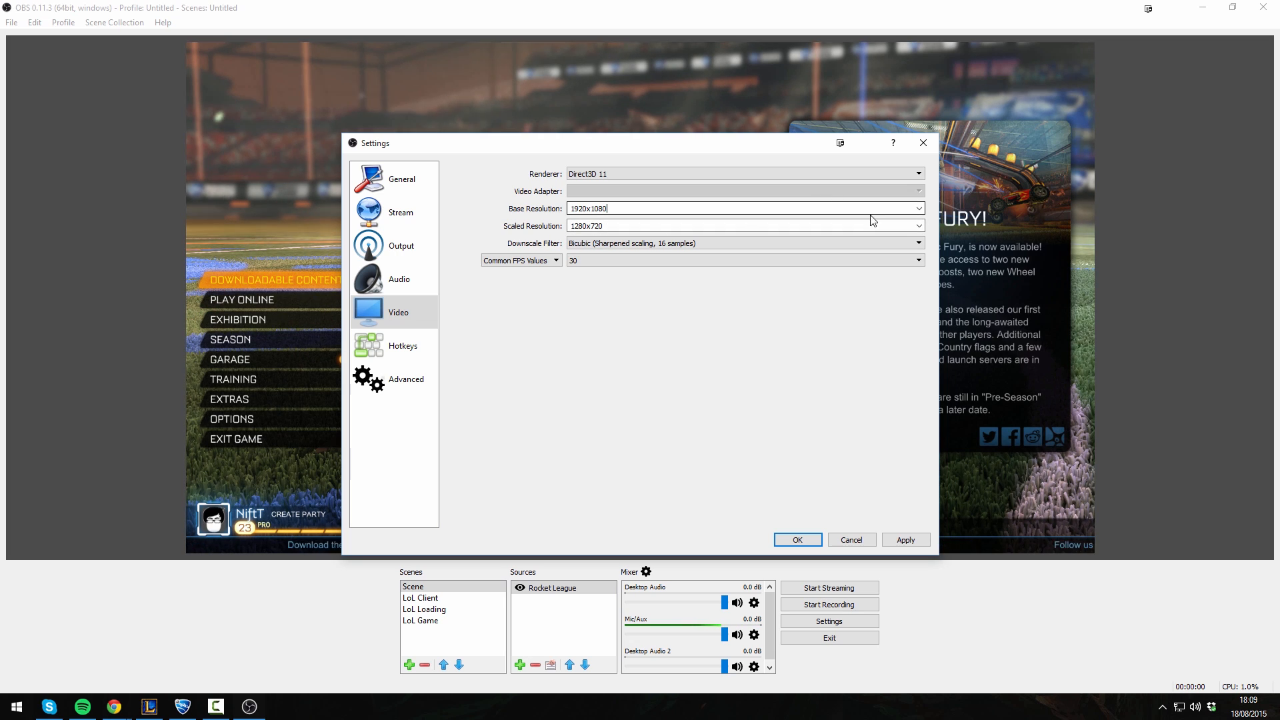
# Step: Set the scaled resolution to 1920x1080 and the common FPS value to 60
pyautogui.click(919, 227)
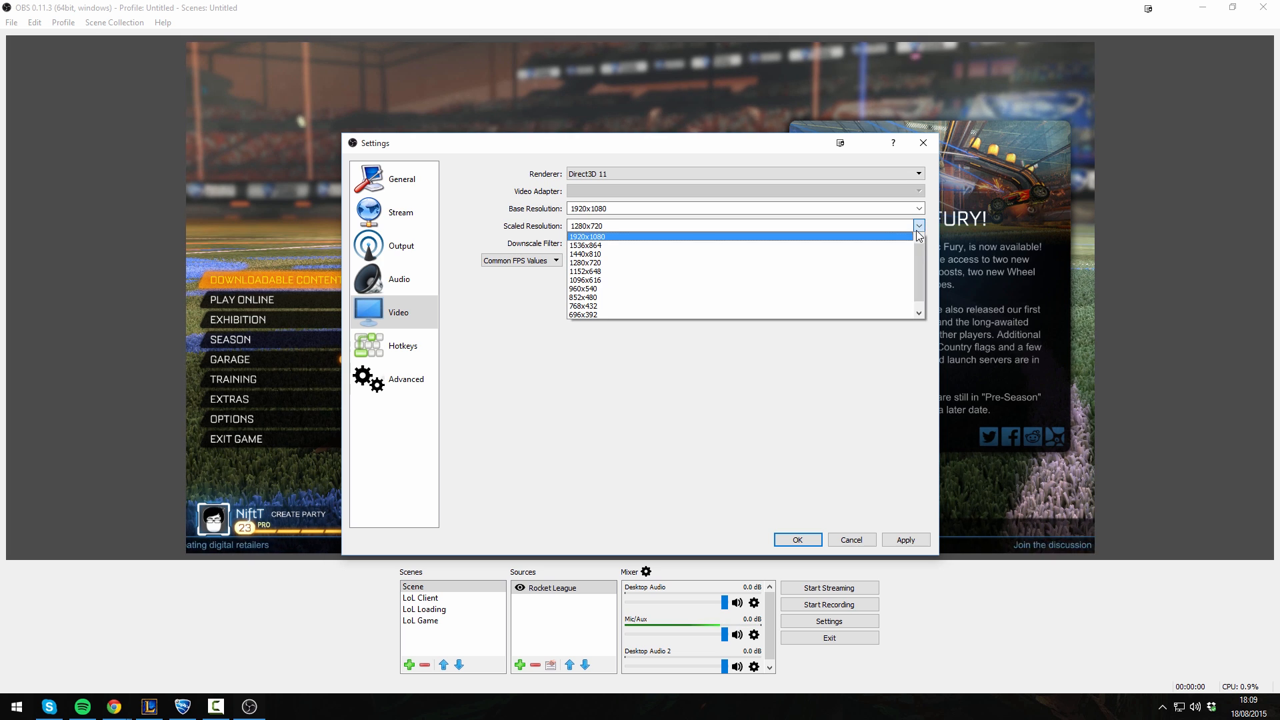
pyautogui.click(865, 237)
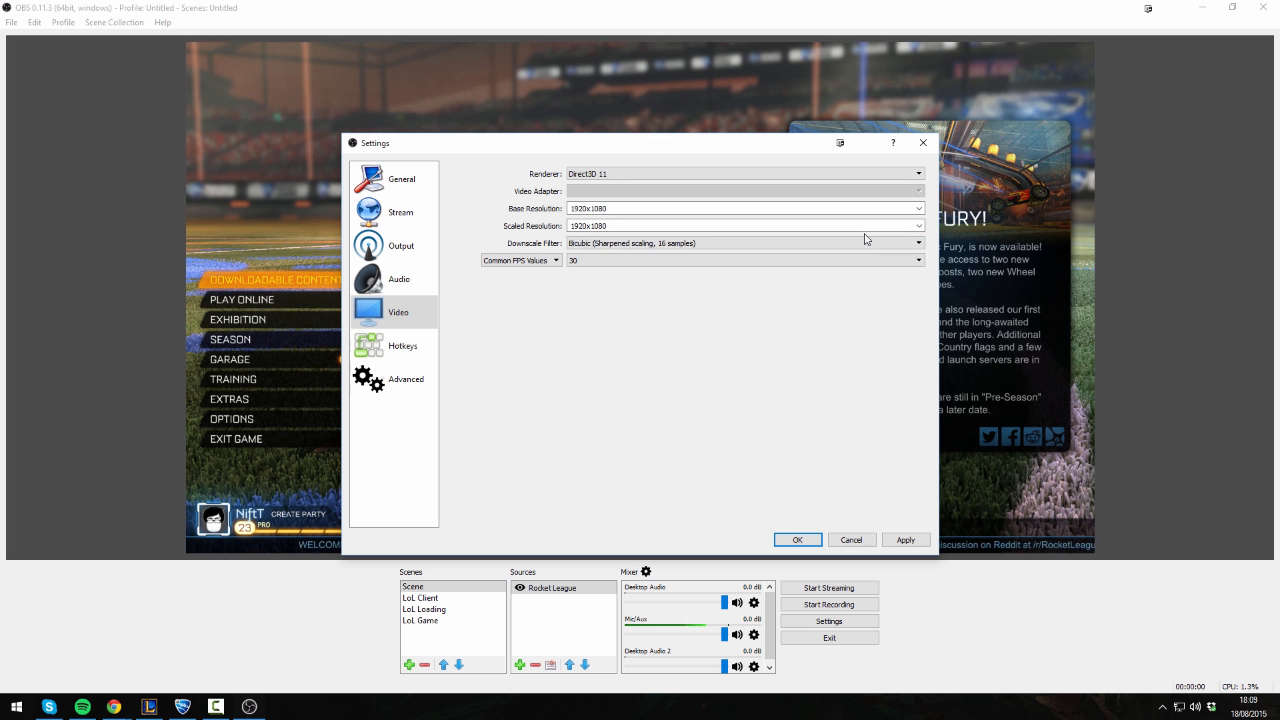
pyautogui.click(596, 262)
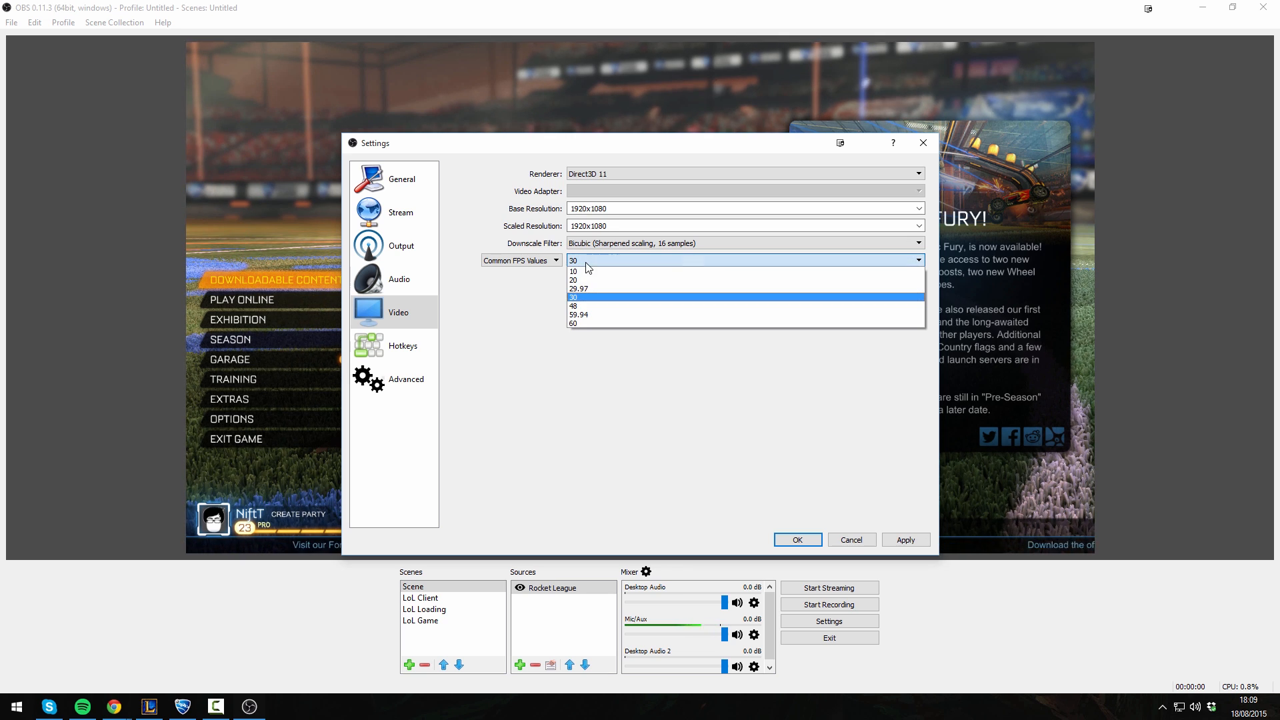
pyautogui.click(574, 324)
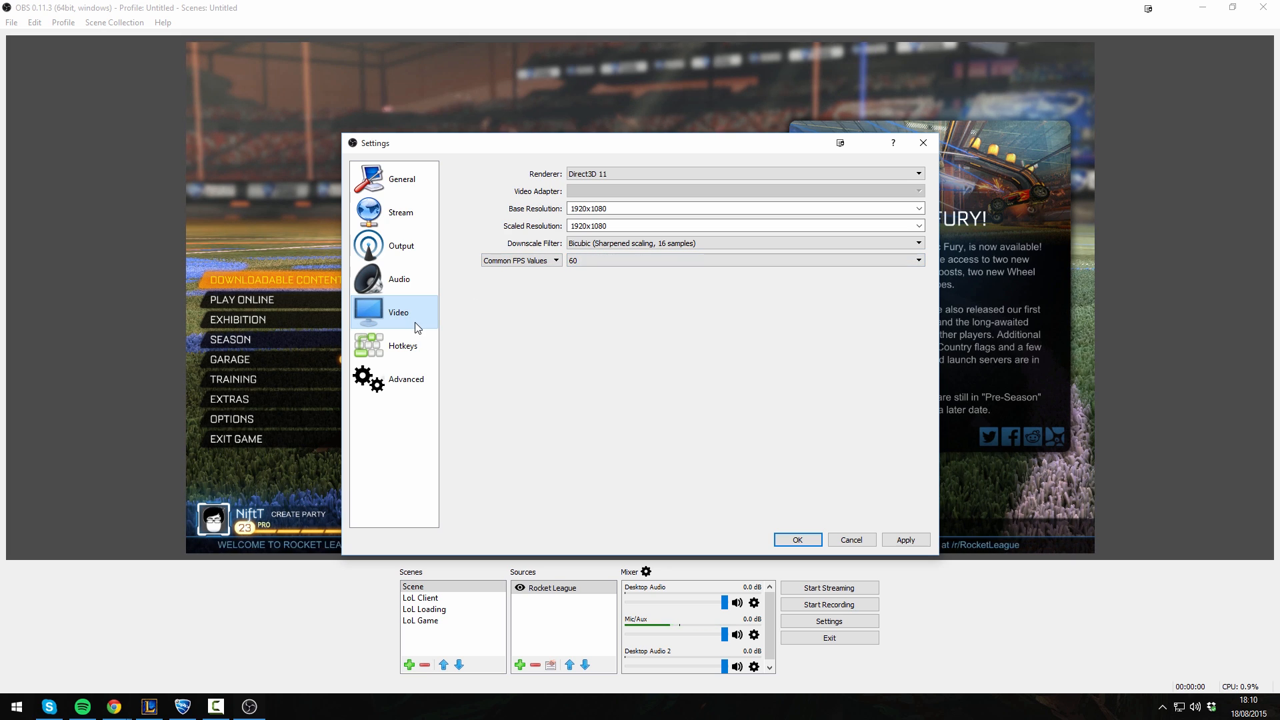
# Step: Review the hotkey, advanced and streaming output settings, and save all the changed settings
pyautogui.click(399, 346)
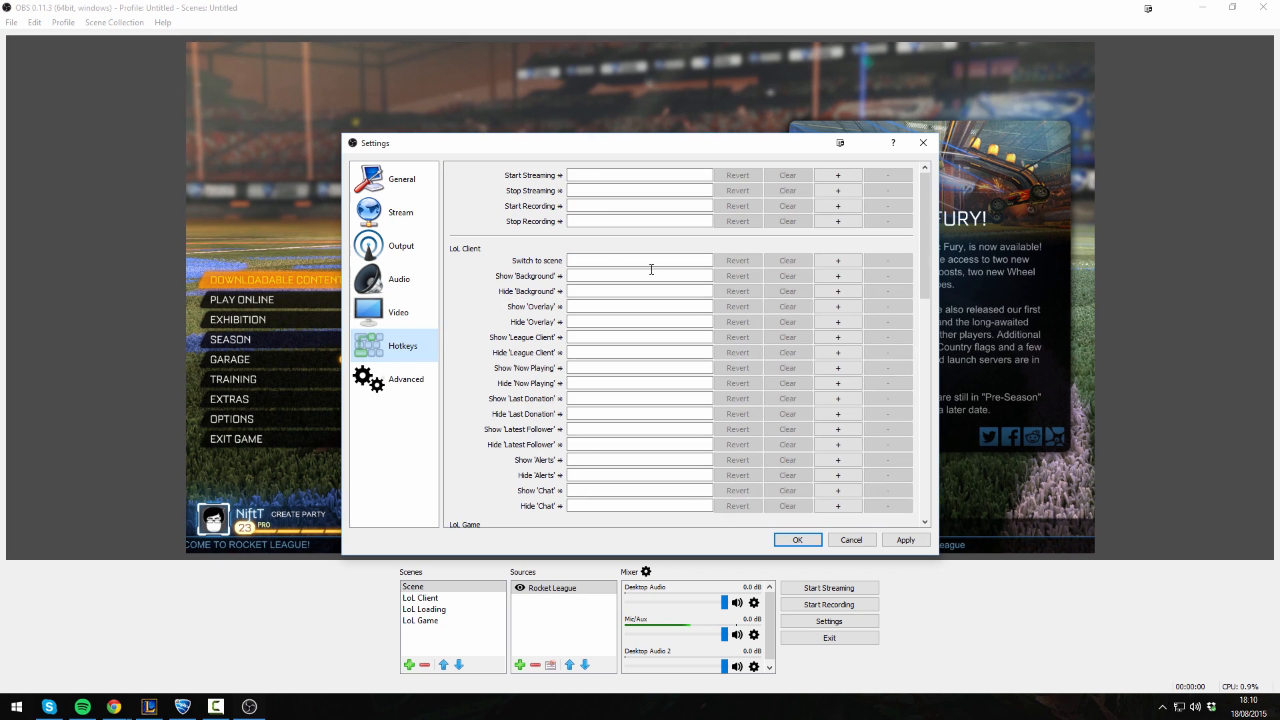
pyautogui.click(358, 392)
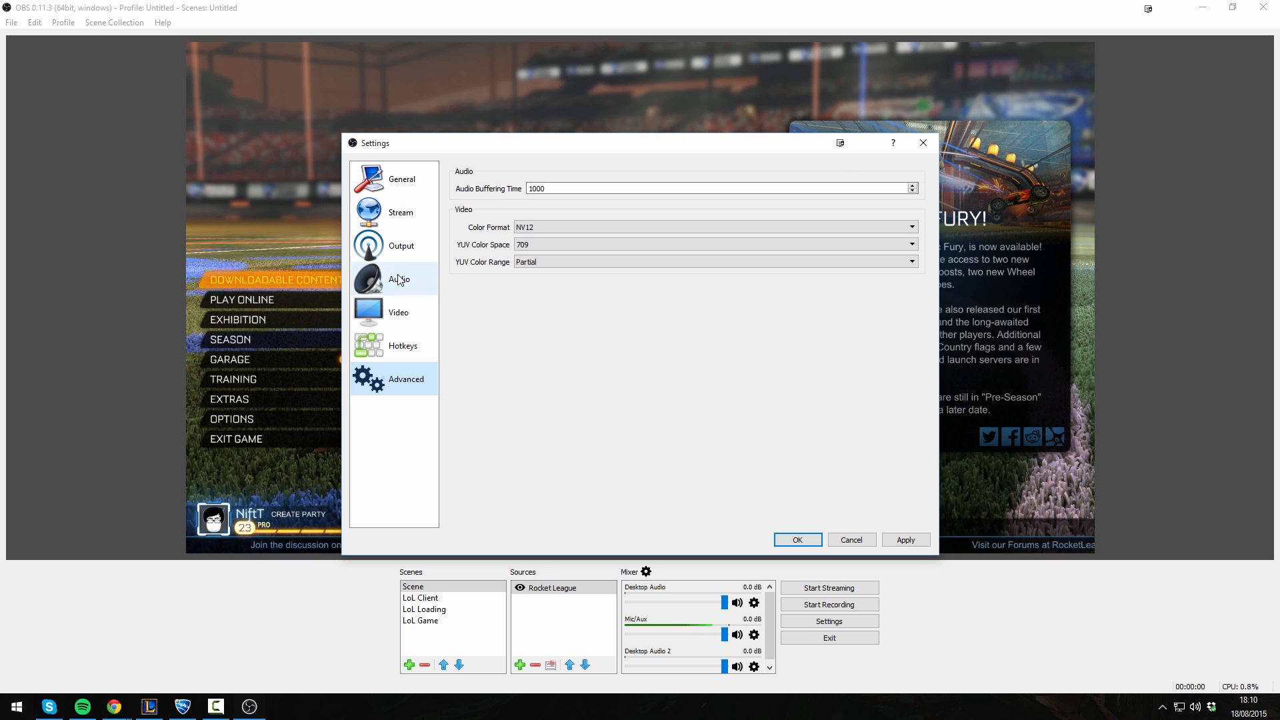
pyautogui.click(400, 248)
pyautogui.click(467, 204)
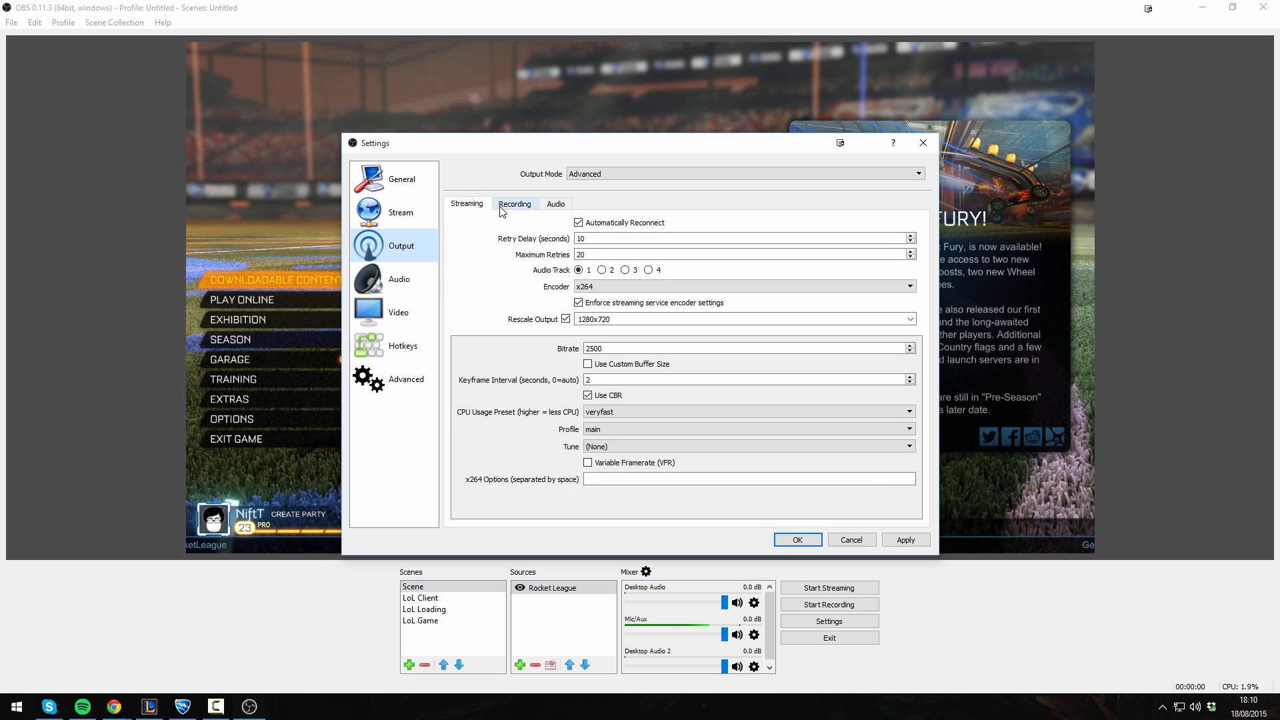
pyautogui.click(406, 379)
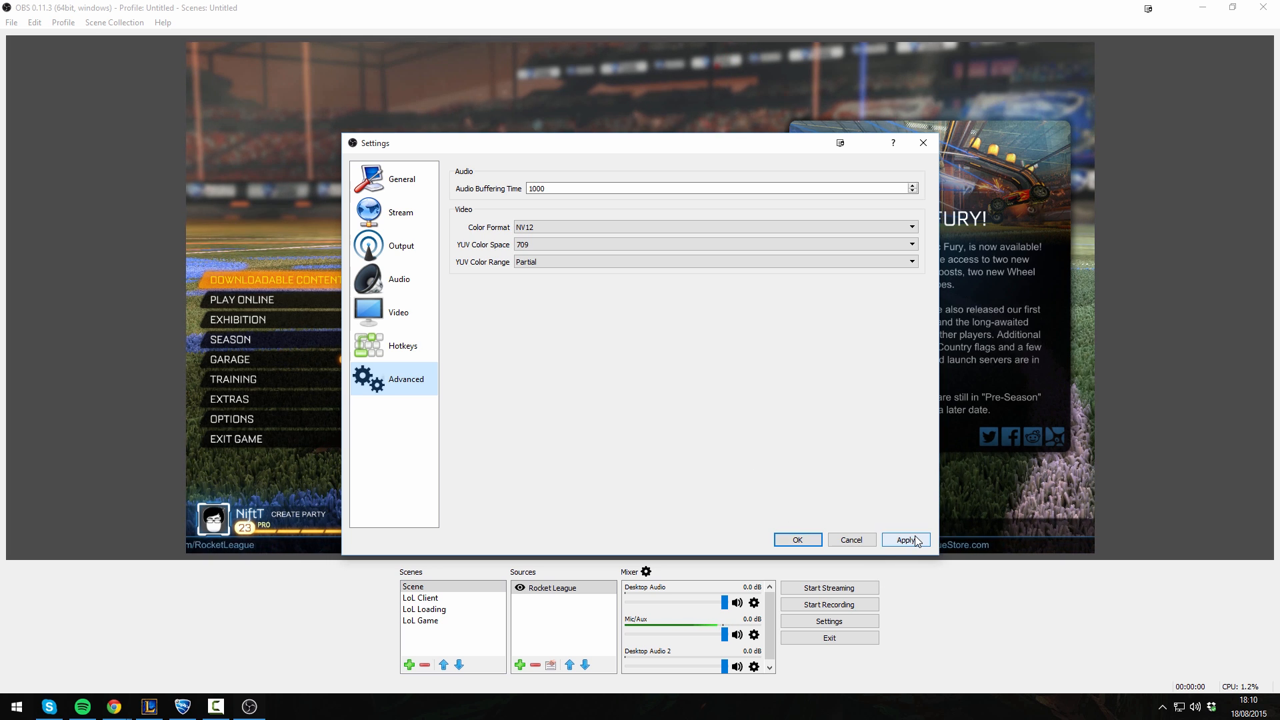
pyautogui.click(810, 541)
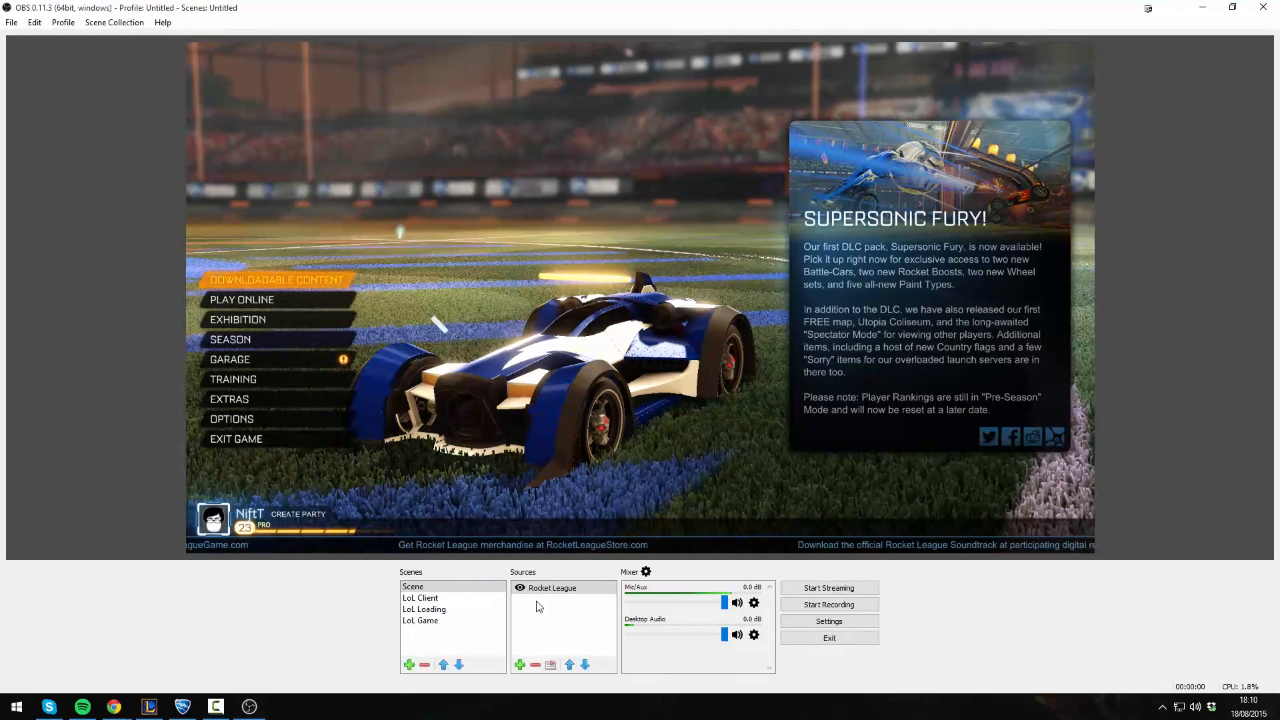
# Step: Add a Video Capture Device source named Webcam using the Logitech HD Pro Webcam C920 and place it in the scene's lower-right corner
pyautogui.click(519, 663)
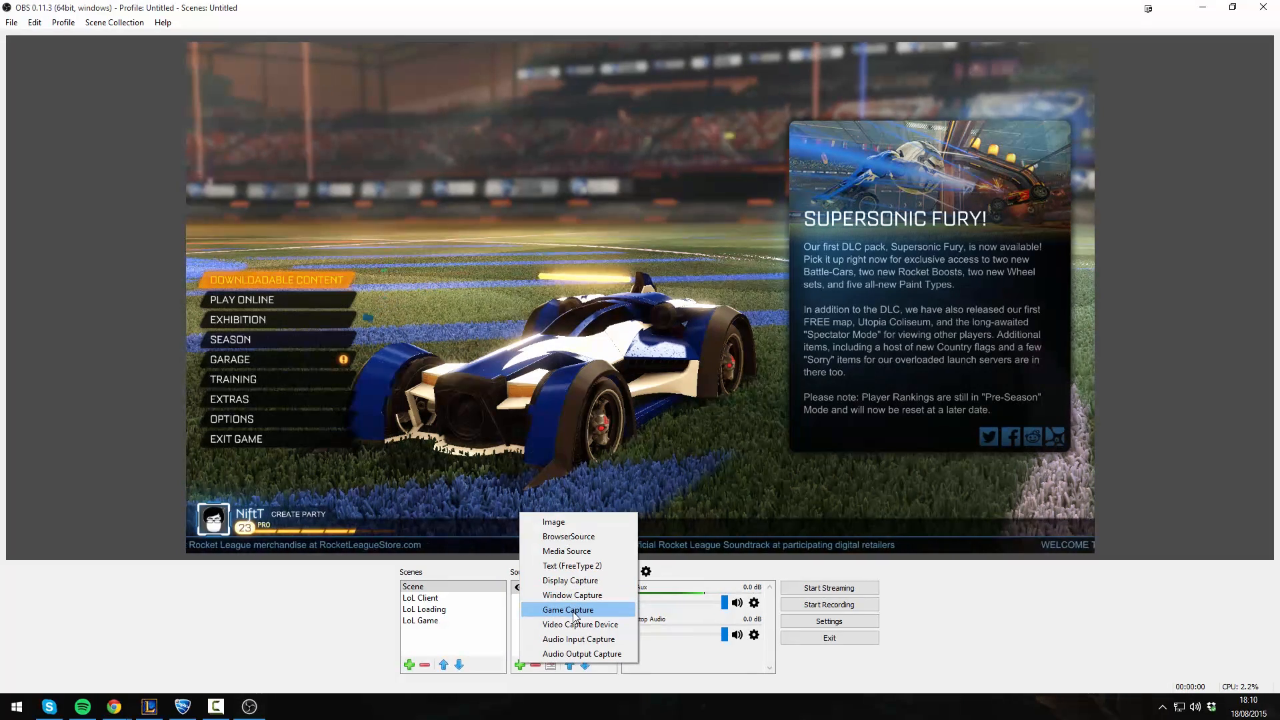
pyautogui.click(575, 624)
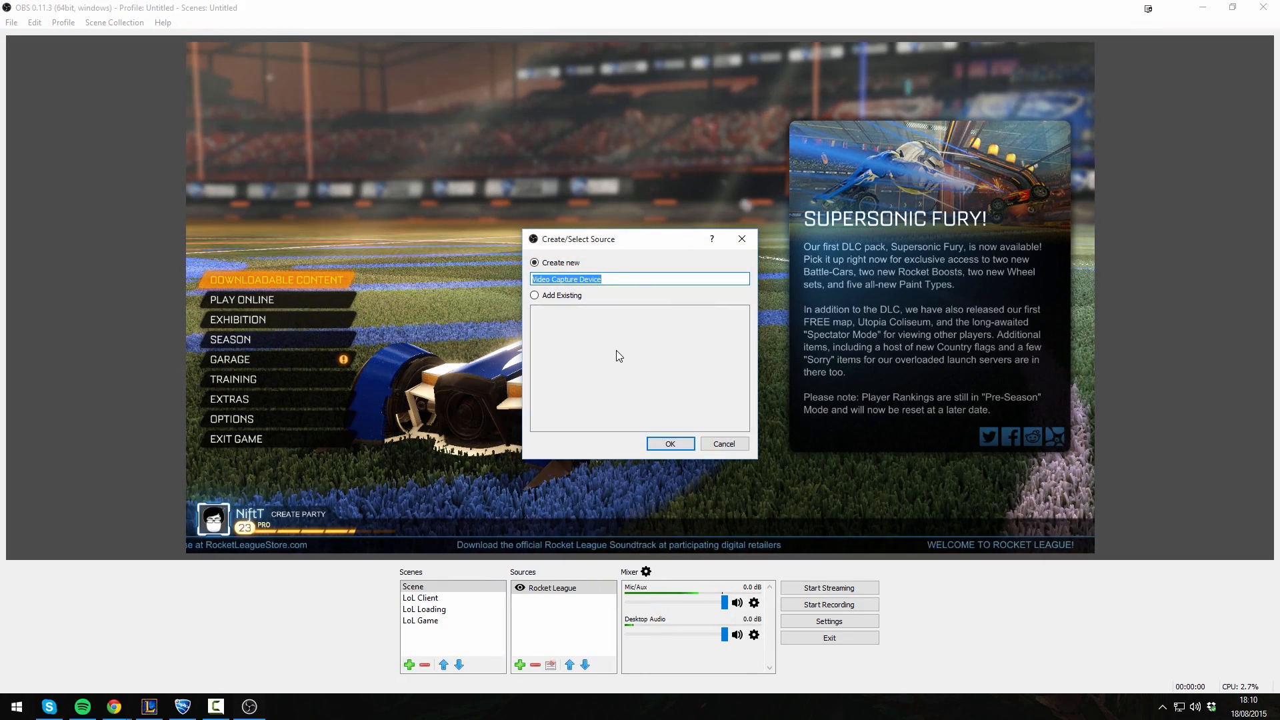
pyautogui.write('Webcam')
pyautogui.press('Return')
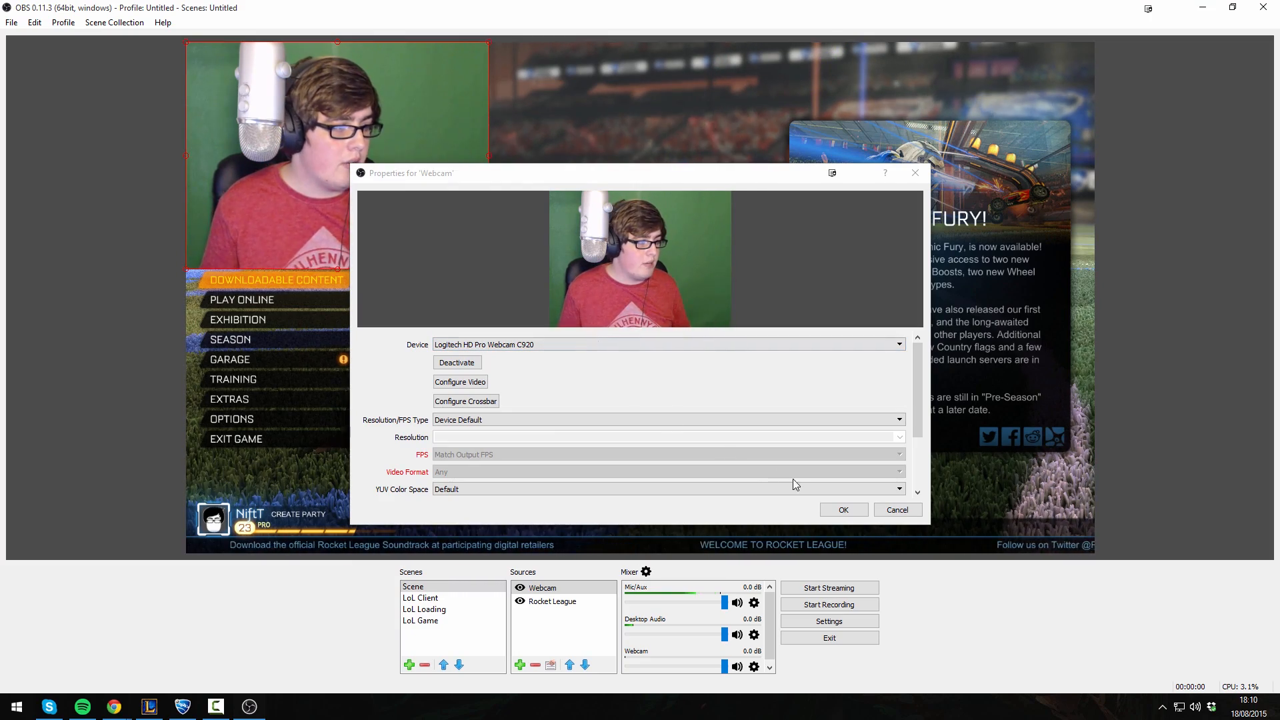
pyautogui.click(843, 510)
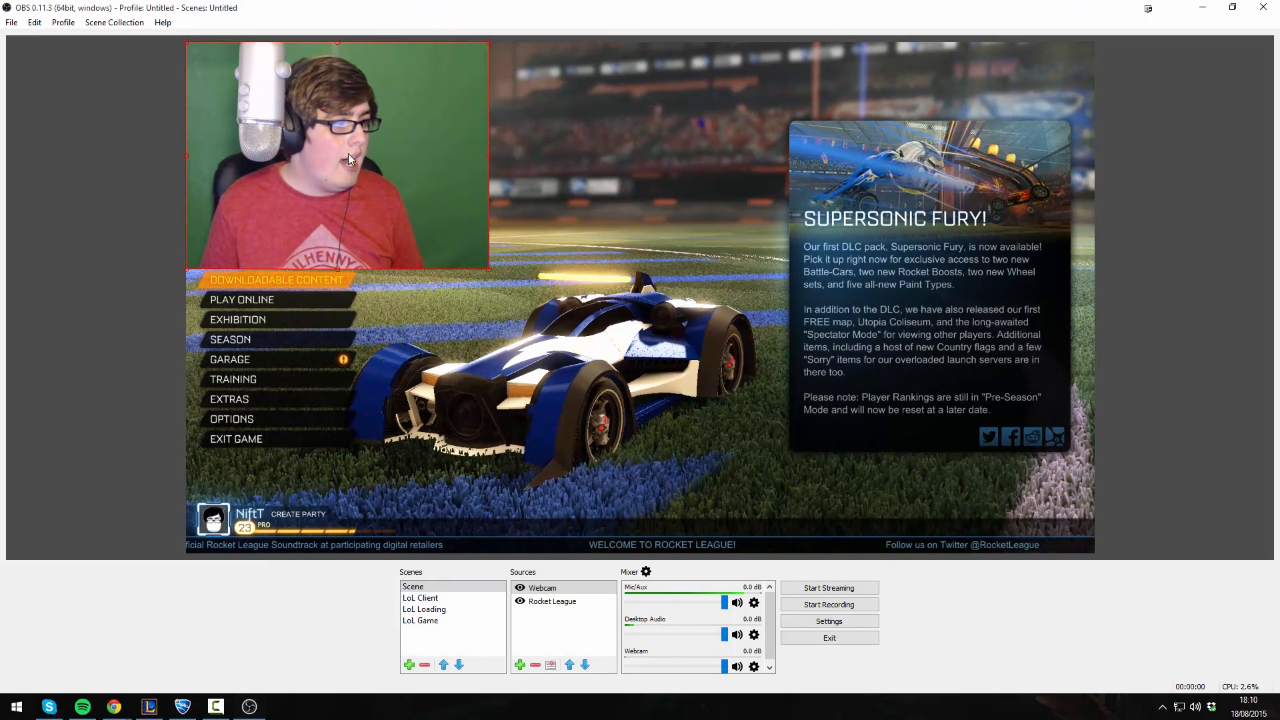
pyautogui.moveTo(348, 158); pyautogui.dragTo(954, 442)
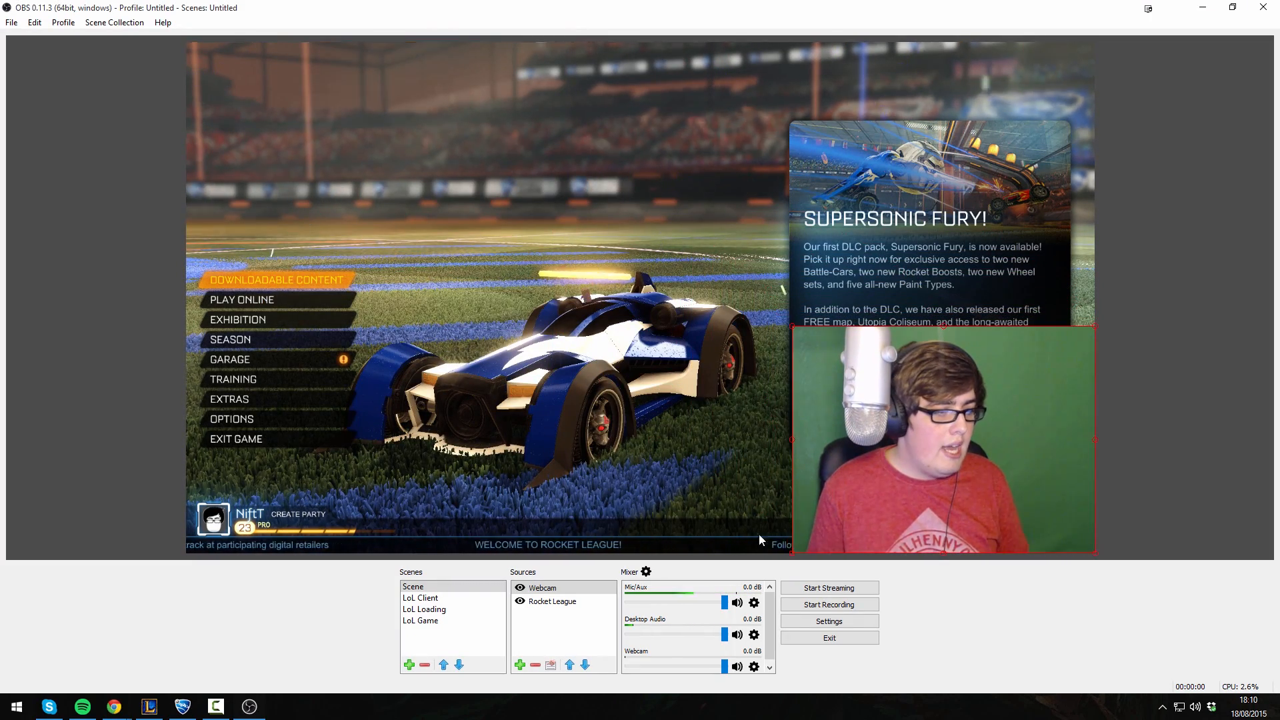
# Step: Try rotating the Webcam source 90 degrees clockwise, and rotate it back 90 degrees counterclockwise
pyautogui.rightClick(546, 588)
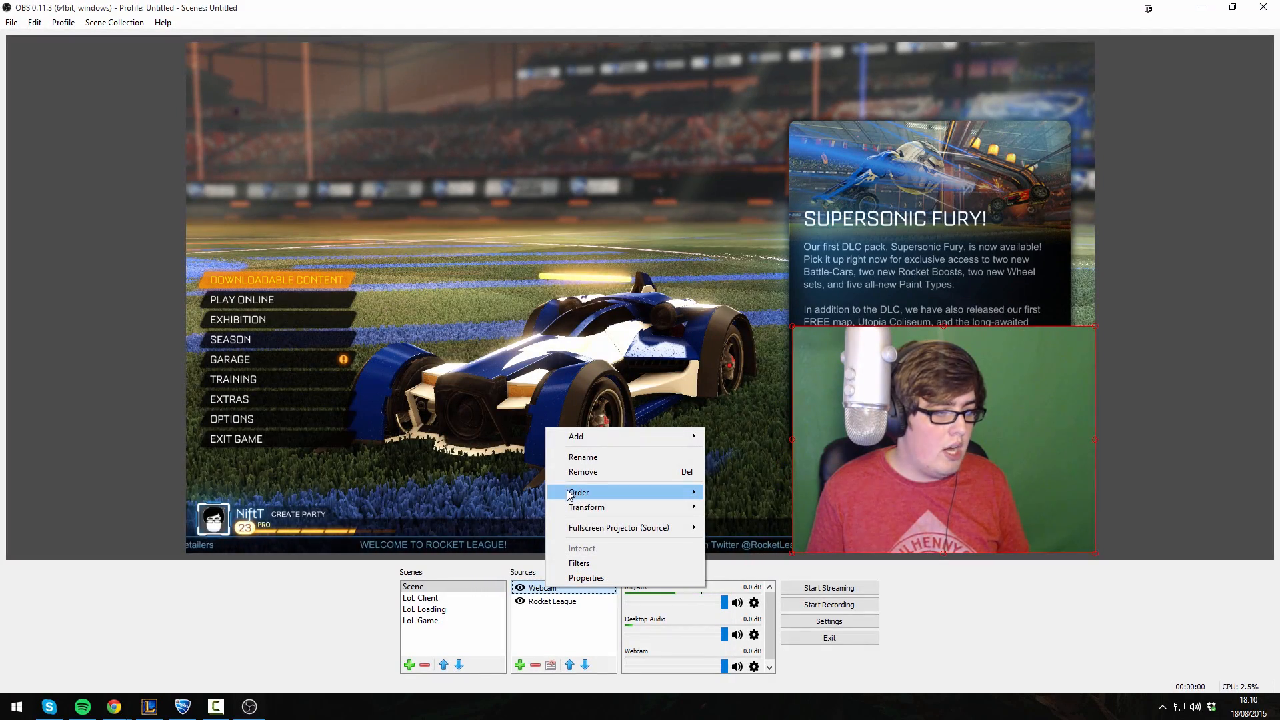
pyautogui.moveTo(577, 508)
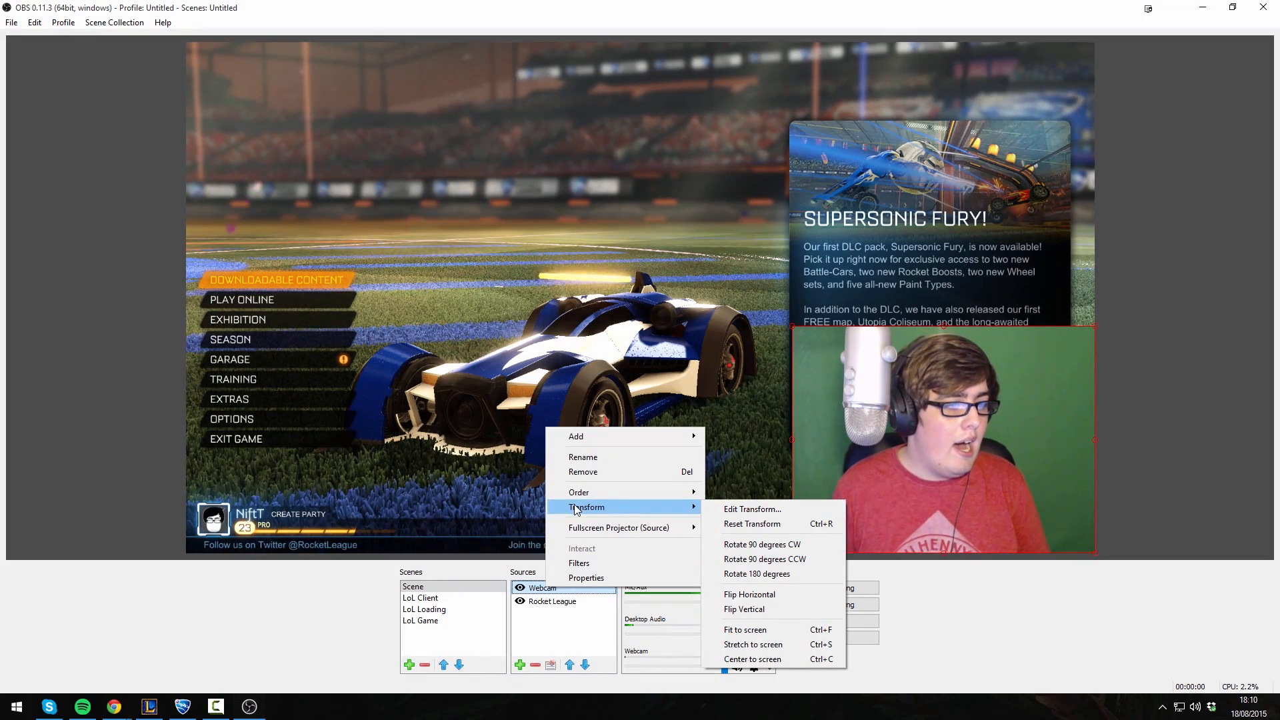
pyautogui.click(752, 544)
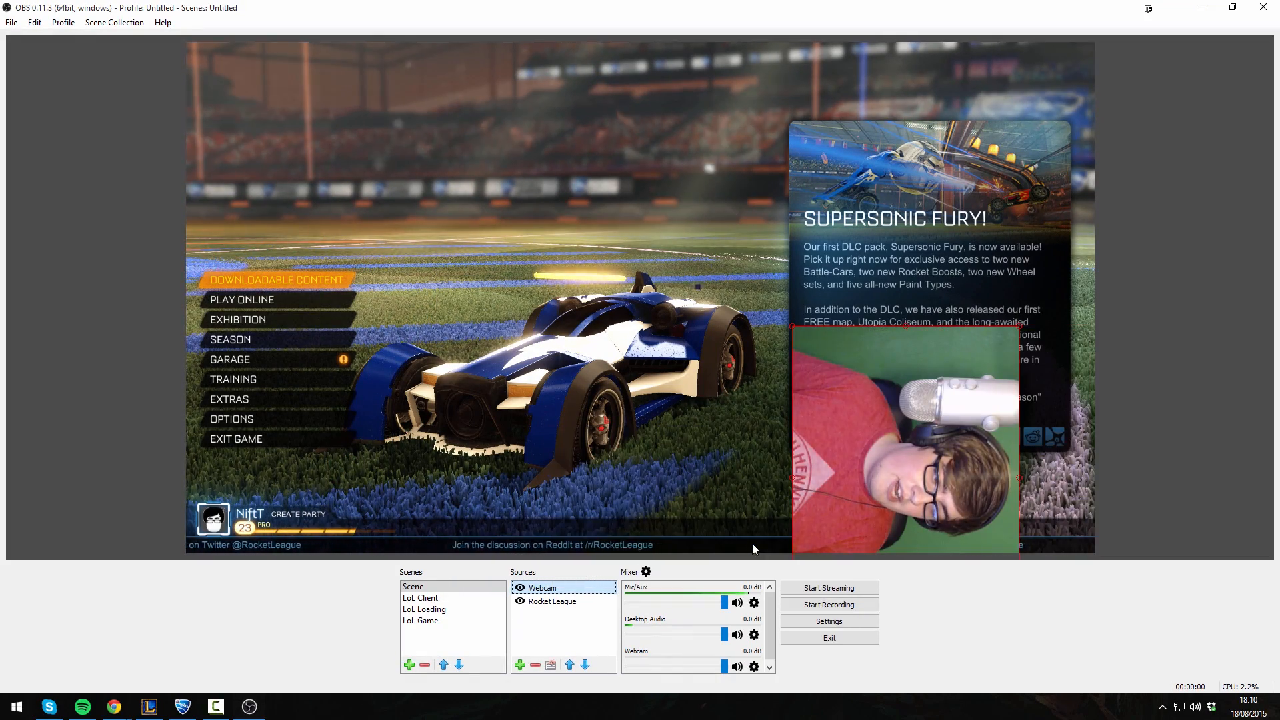
pyautogui.rightClick(580, 589)
pyautogui.moveTo(631, 513)
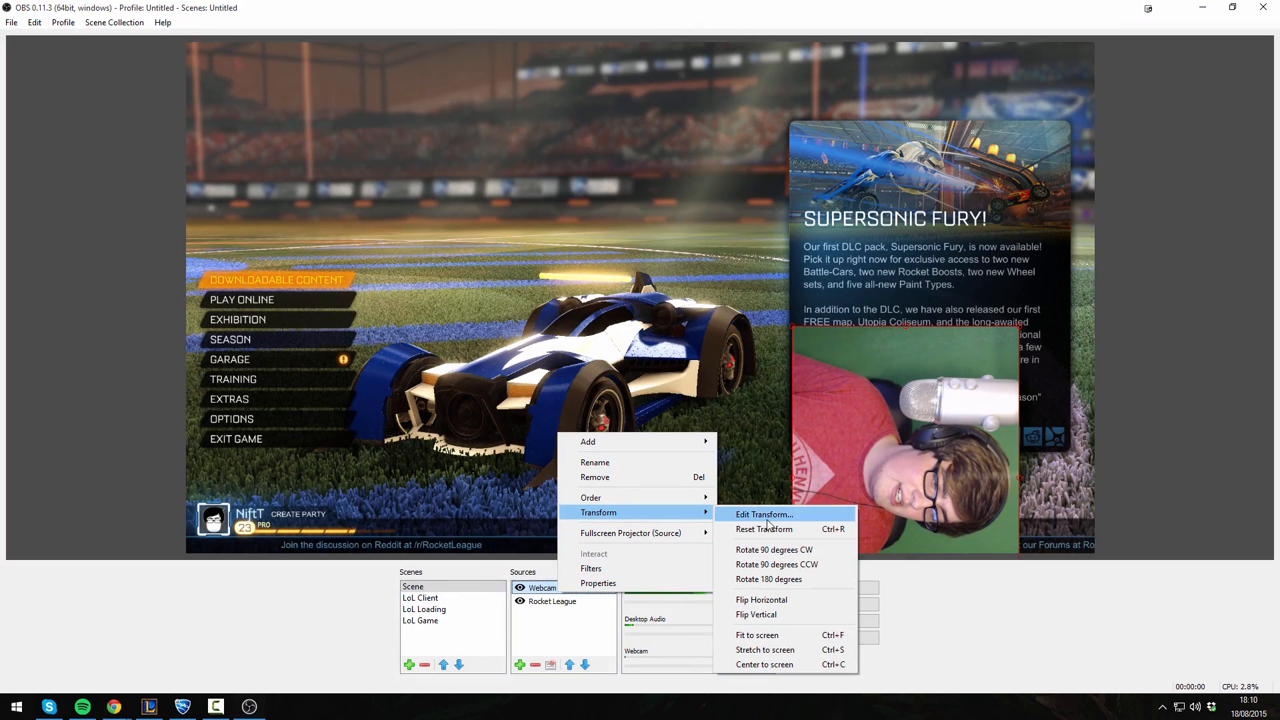
pyautogui.click(773, 564)
# Step: Try rotating the Webcam source 180 degrees, and rotate it back another 180 degrees
pyautogui.rightClick(560, 588)
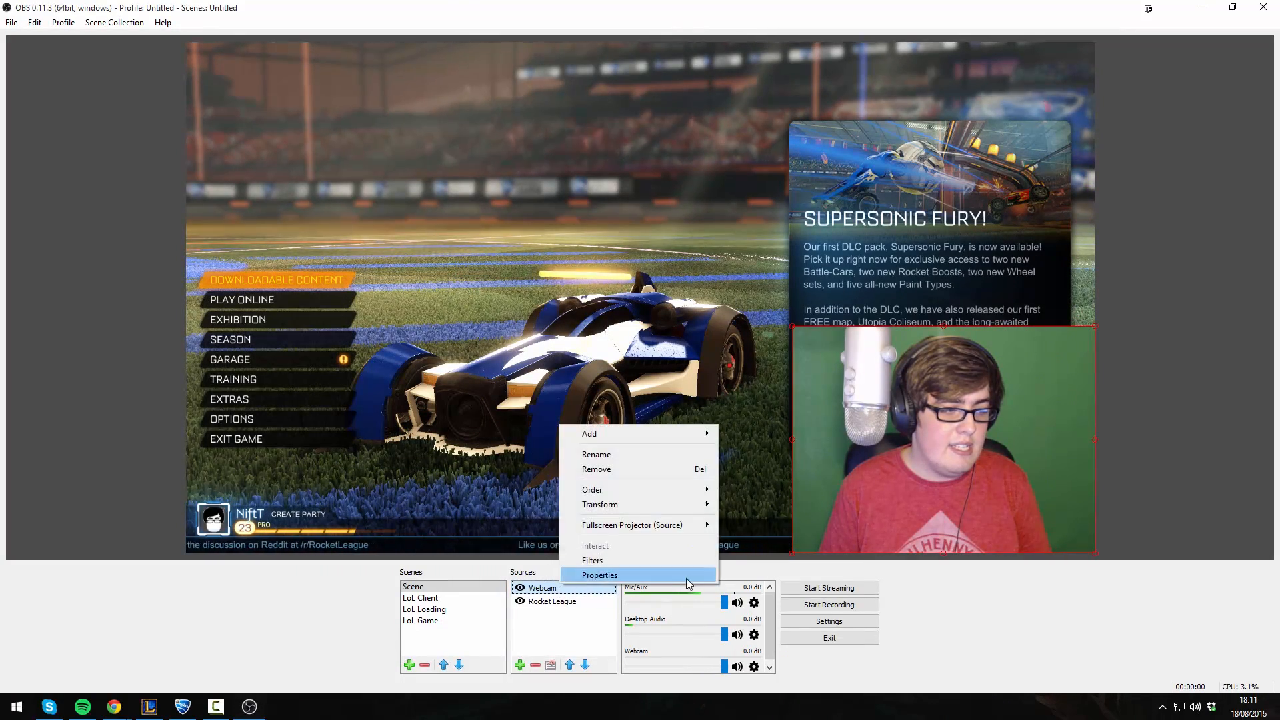
pyautogui.moveTo(634, 504)
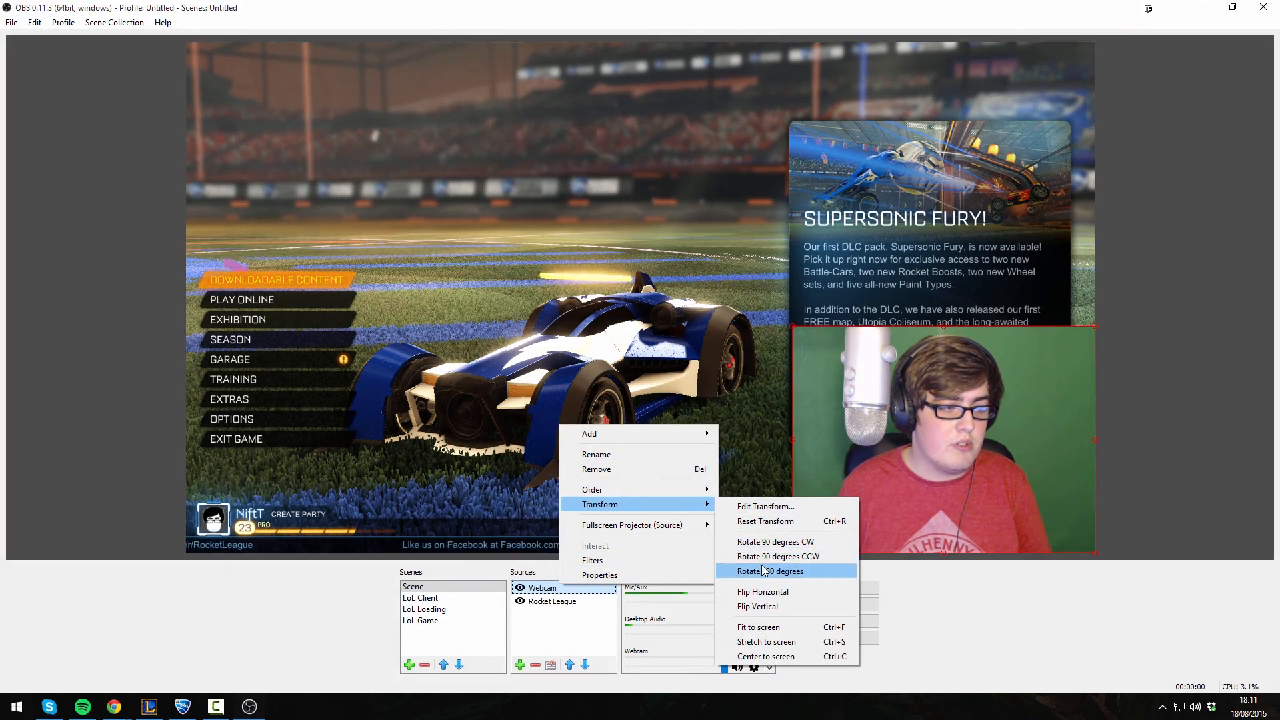
pyautogui.click(764, 572)
pyautogui.rightClick(549, 593)
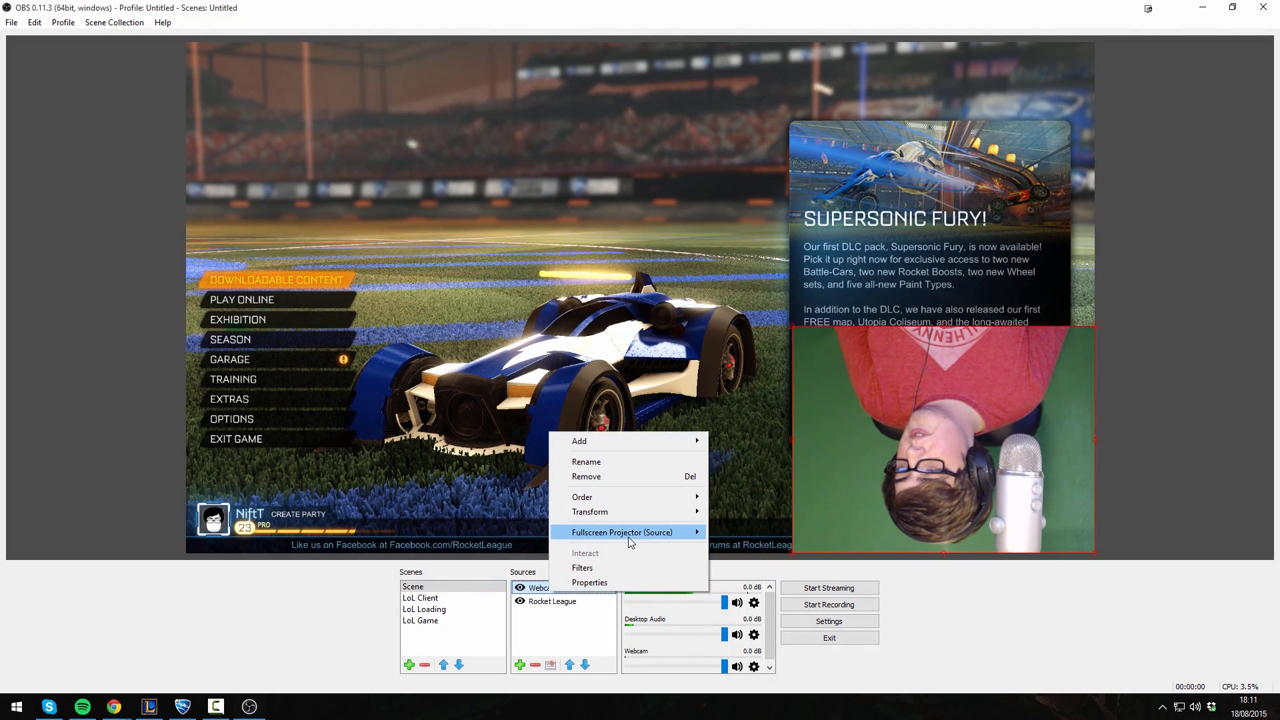
pyautogui.moveTo(628, 534)
pyautogui.moveTo(661, 514)
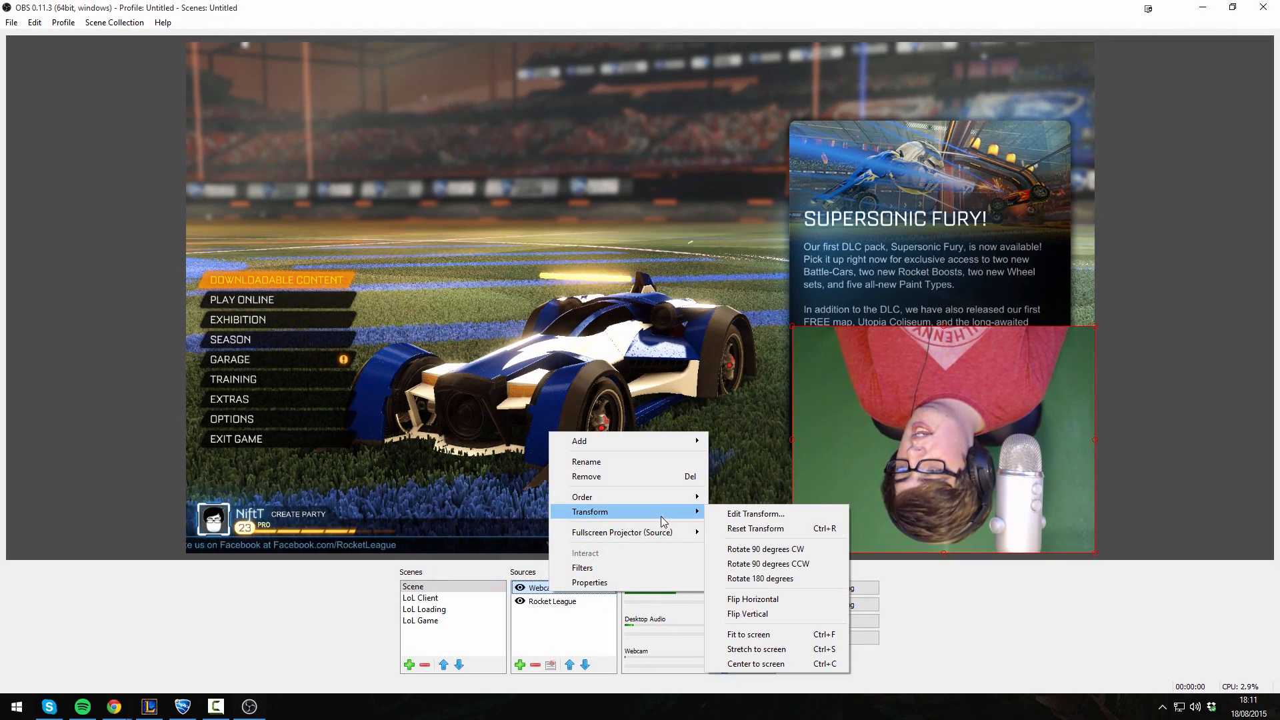
pyautogui.click(784, 582)
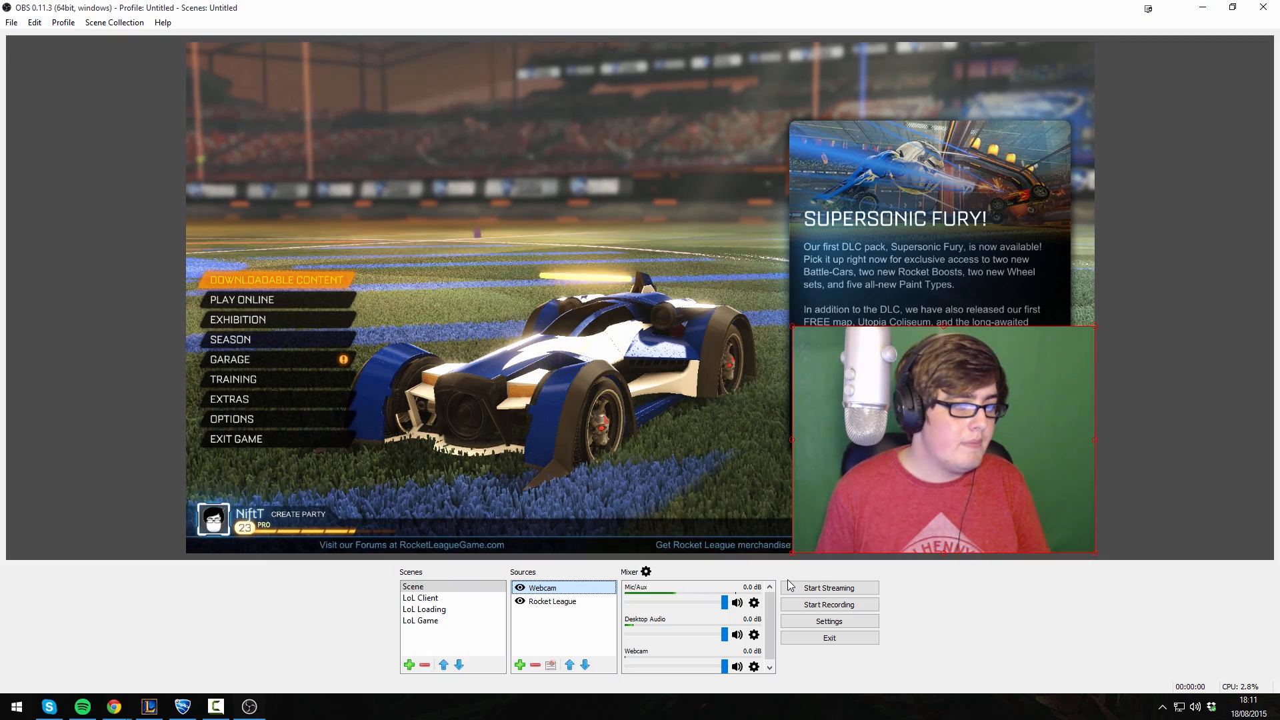
# Step: Center the Webcam source on the scene canvas with the Center to screen transform
pyautogui.rightClick(571, 587)
pyautogui.moveTo(615, 507)
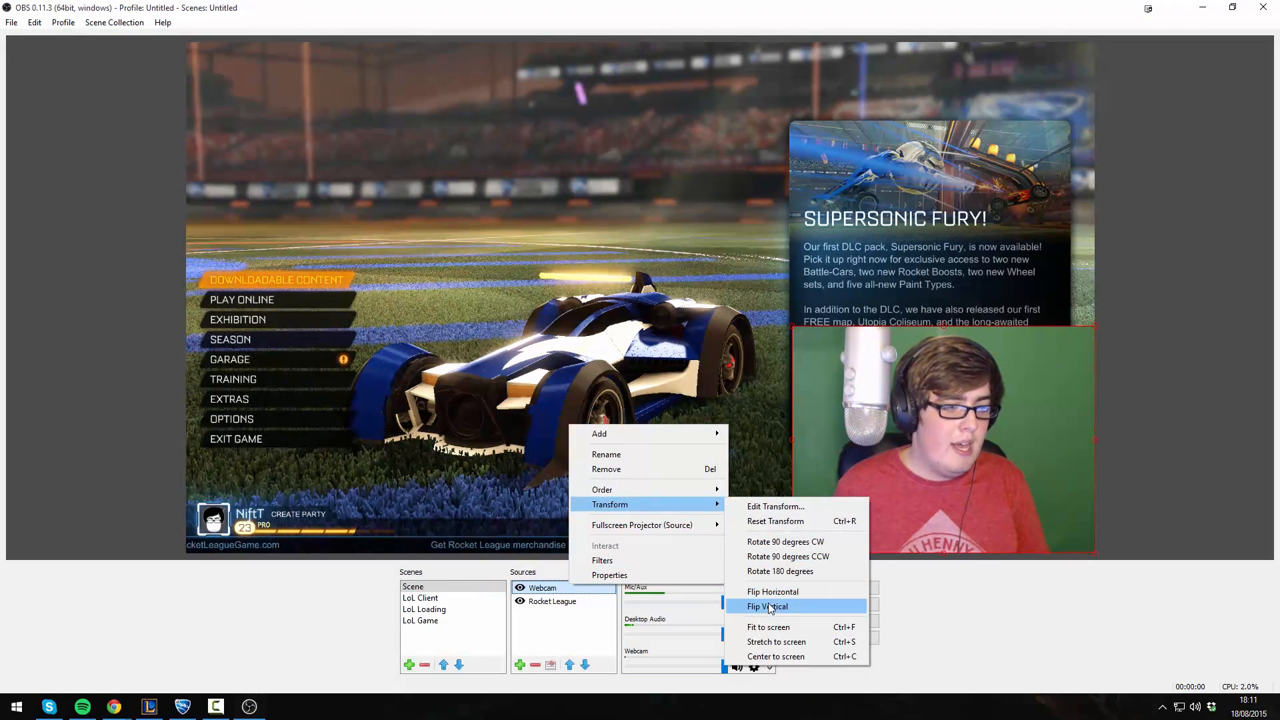
pyautogui.click(772, 657)
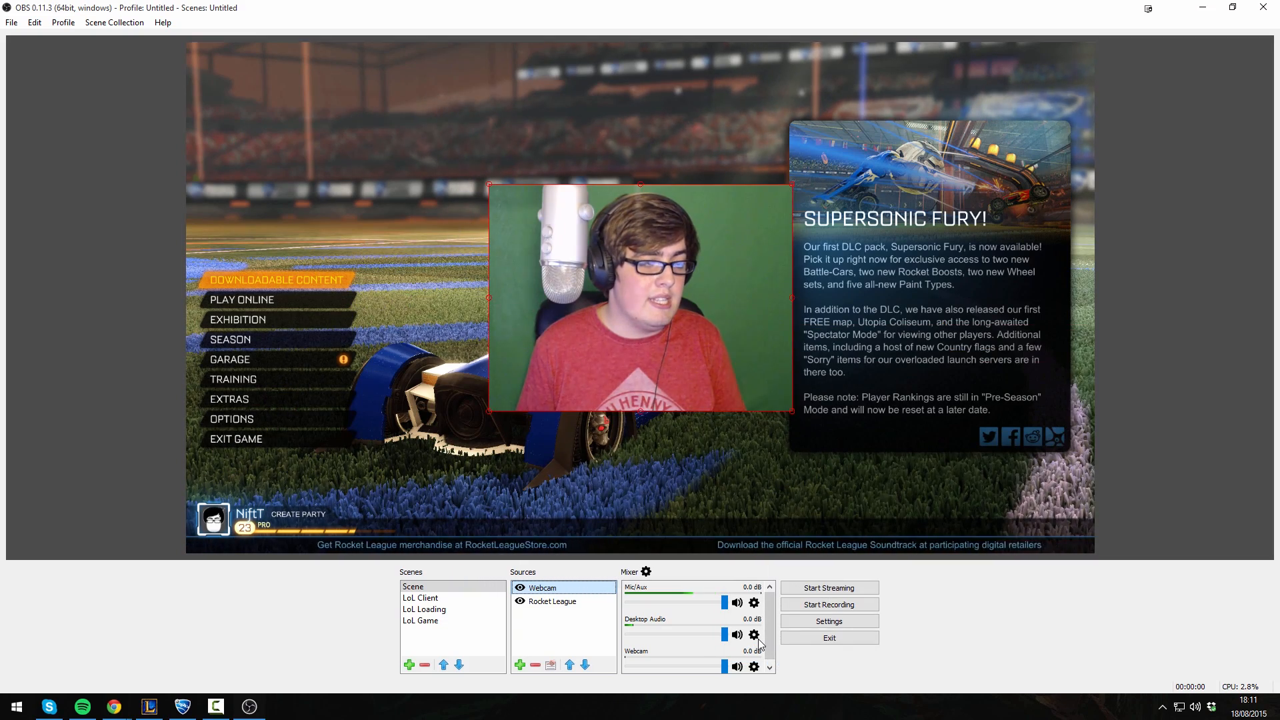
# Step: Flip the Webcam source horizontally and place it in the scene's lower-right corner
pyautogui.rightClick(574, 588)
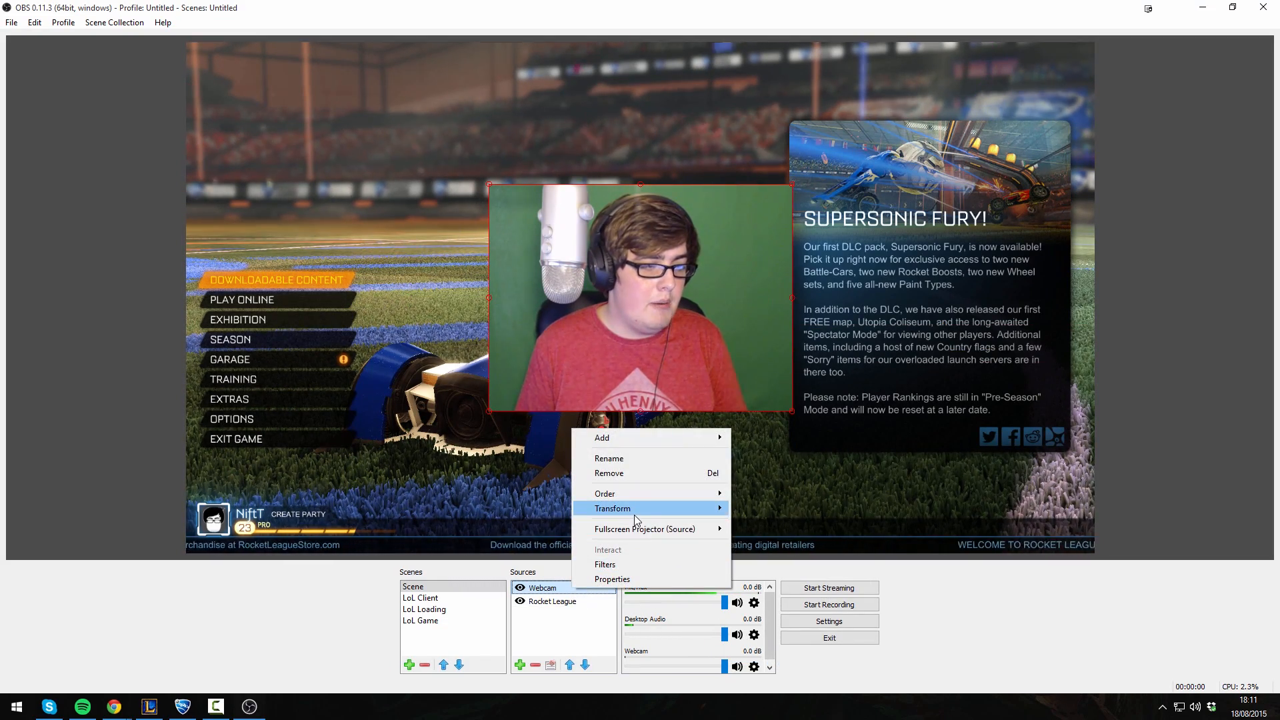
pyautogui.moveTo(636, 514)
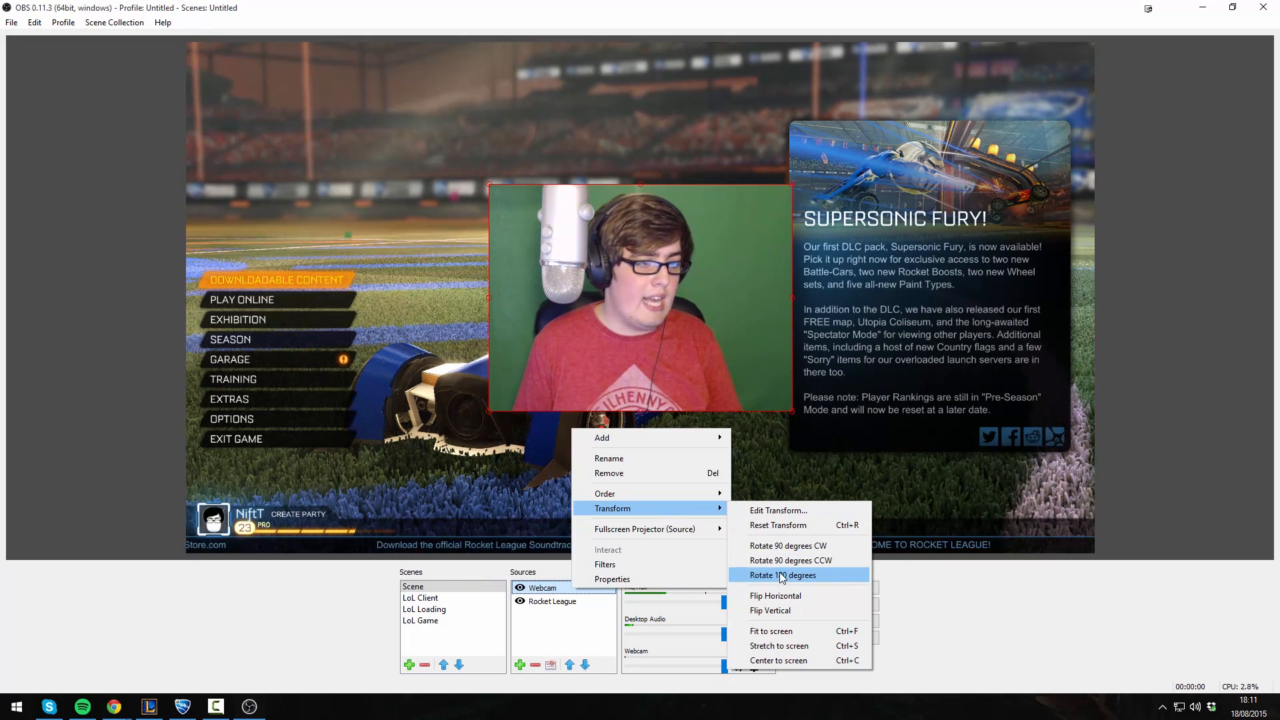
pyautogui.click(790, 595)
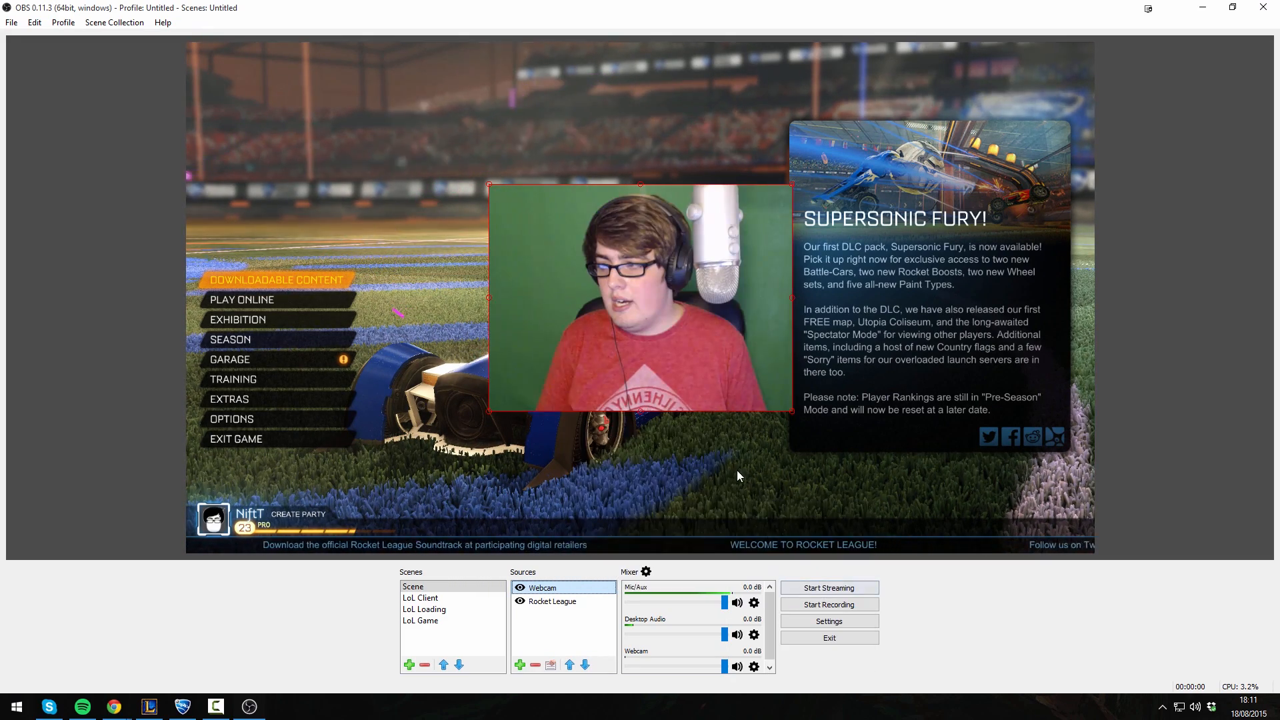
pyautogui.moveTo(652, 269); pyautogui.dragTo(955, 410)
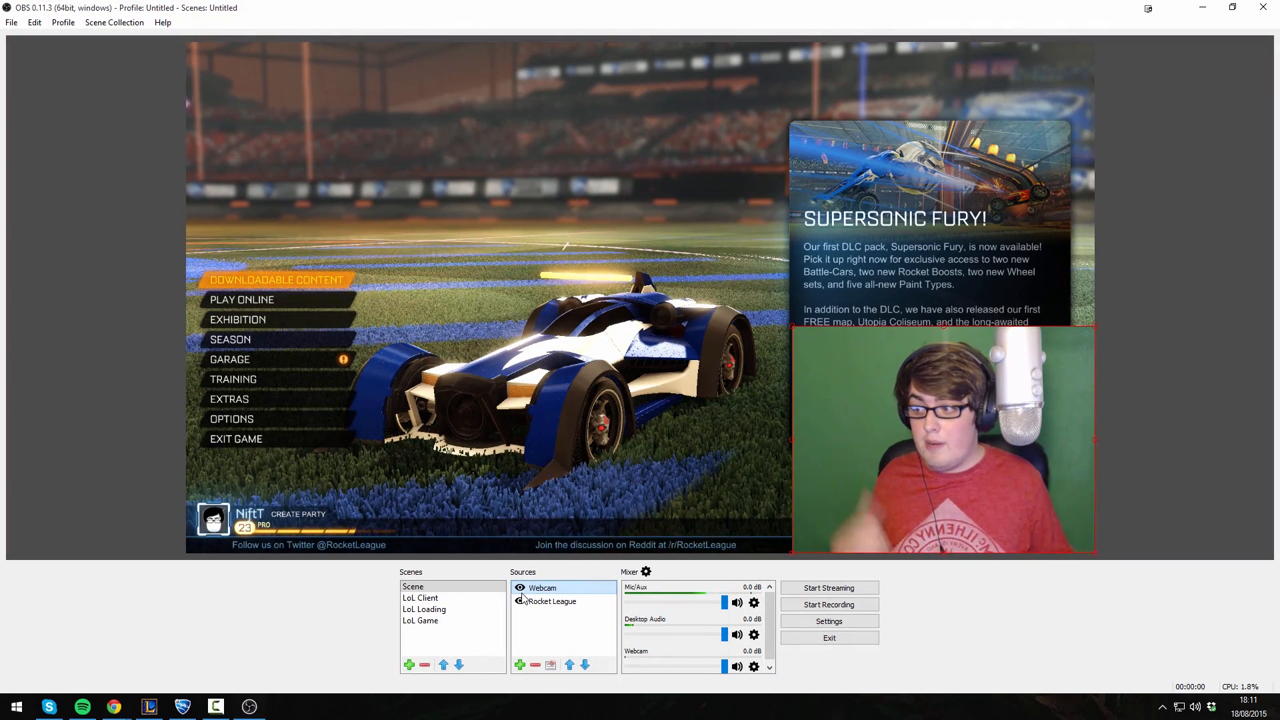
# Step: Open the Webcam source's filters and look through the audio/video filter types that can be added
pyautogui.rightClick(540, 590)
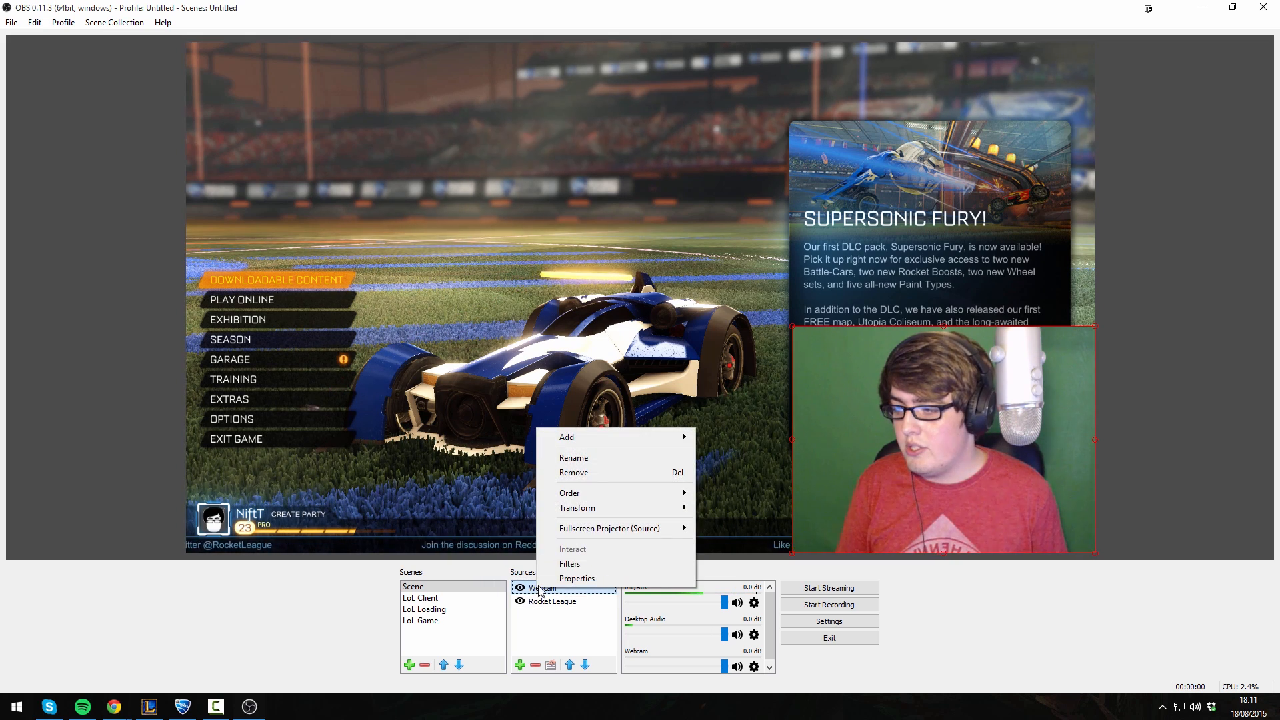
pyautogui.click(577, 563)
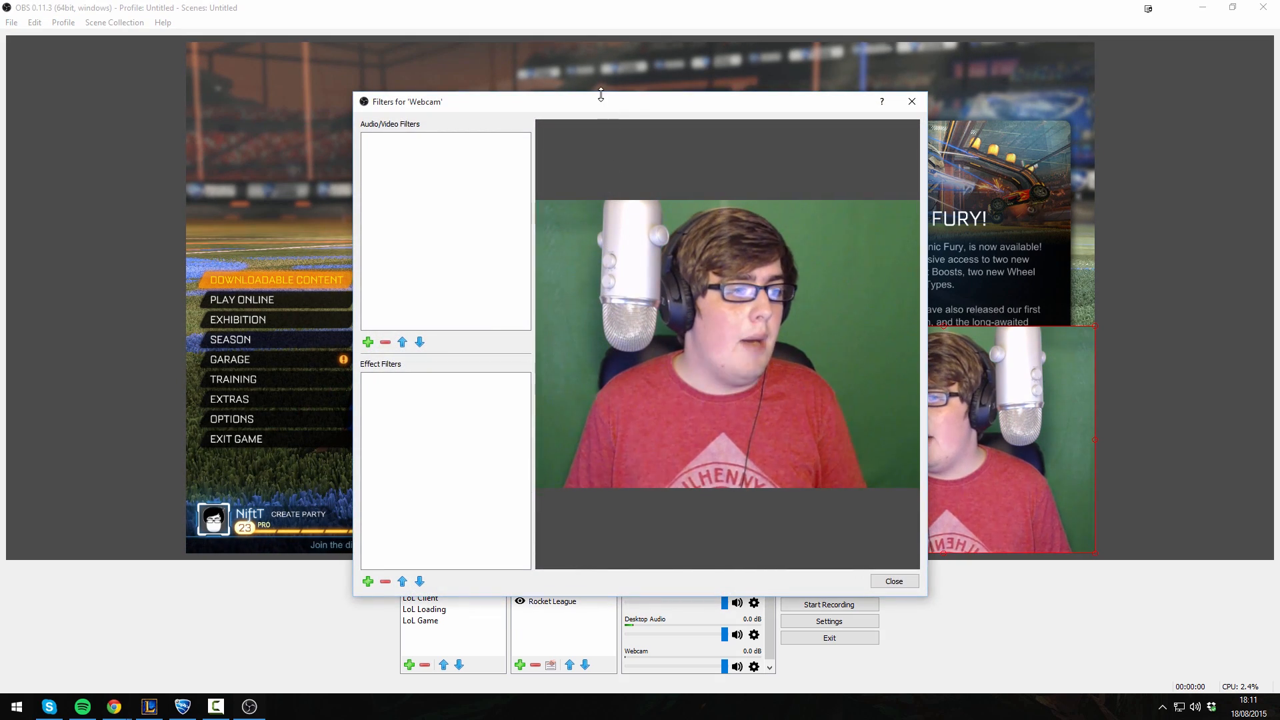
pyautogui.moveTo(594, 93); pyautogui.dragTo(551, 41)
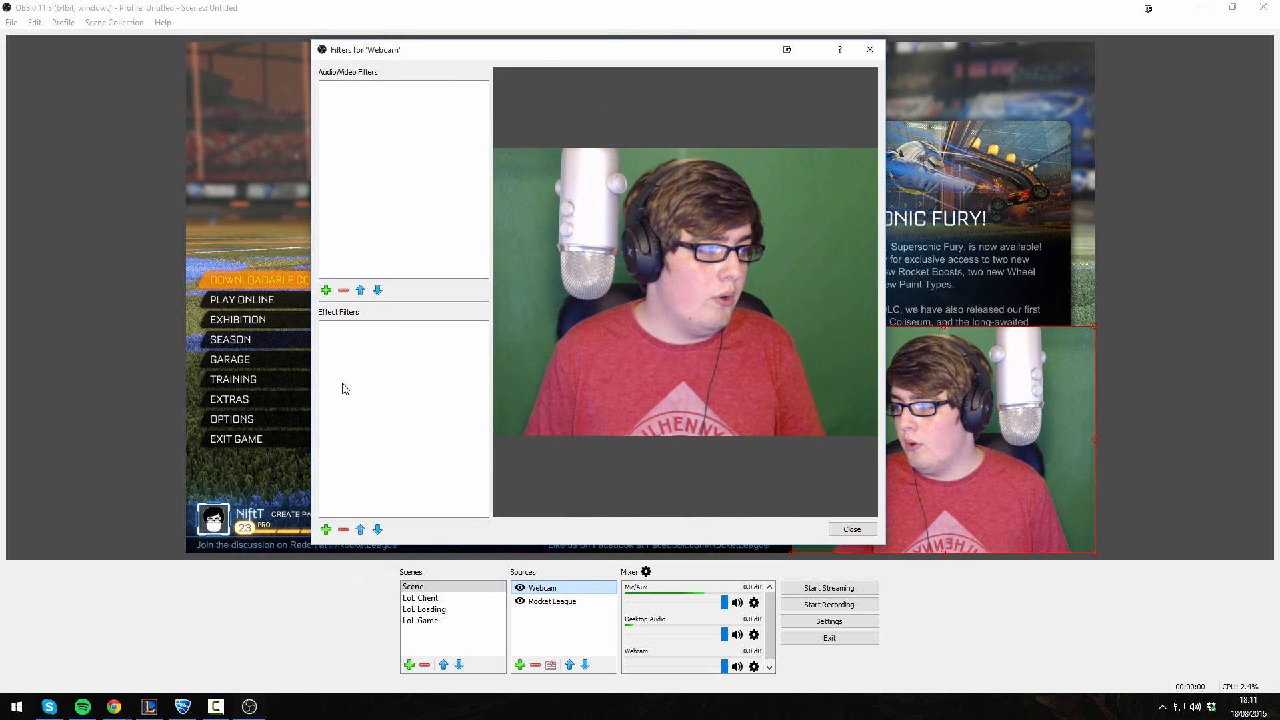
pyautogui.click(326, 290)
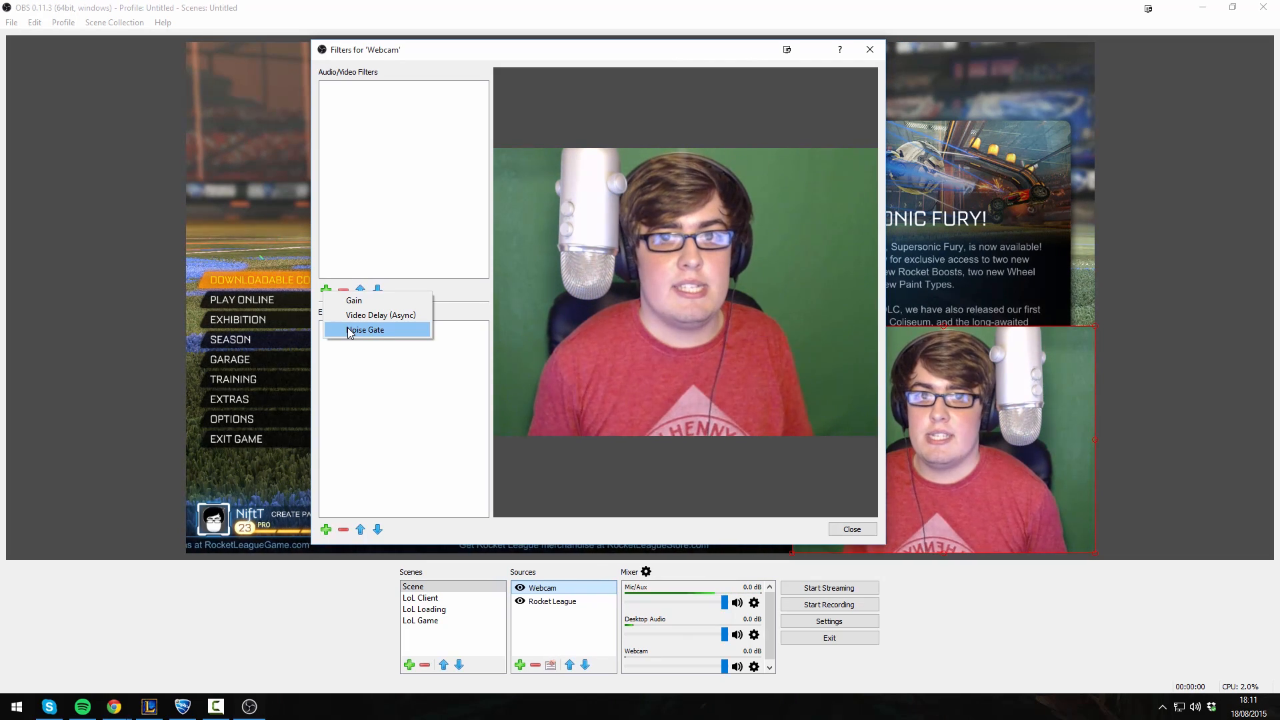
pyautogui.click(323, 546)
# Step: Add a Chroma Key effect filter to the Webcam source, keeping the default name
pyautogui.click(327, 529)
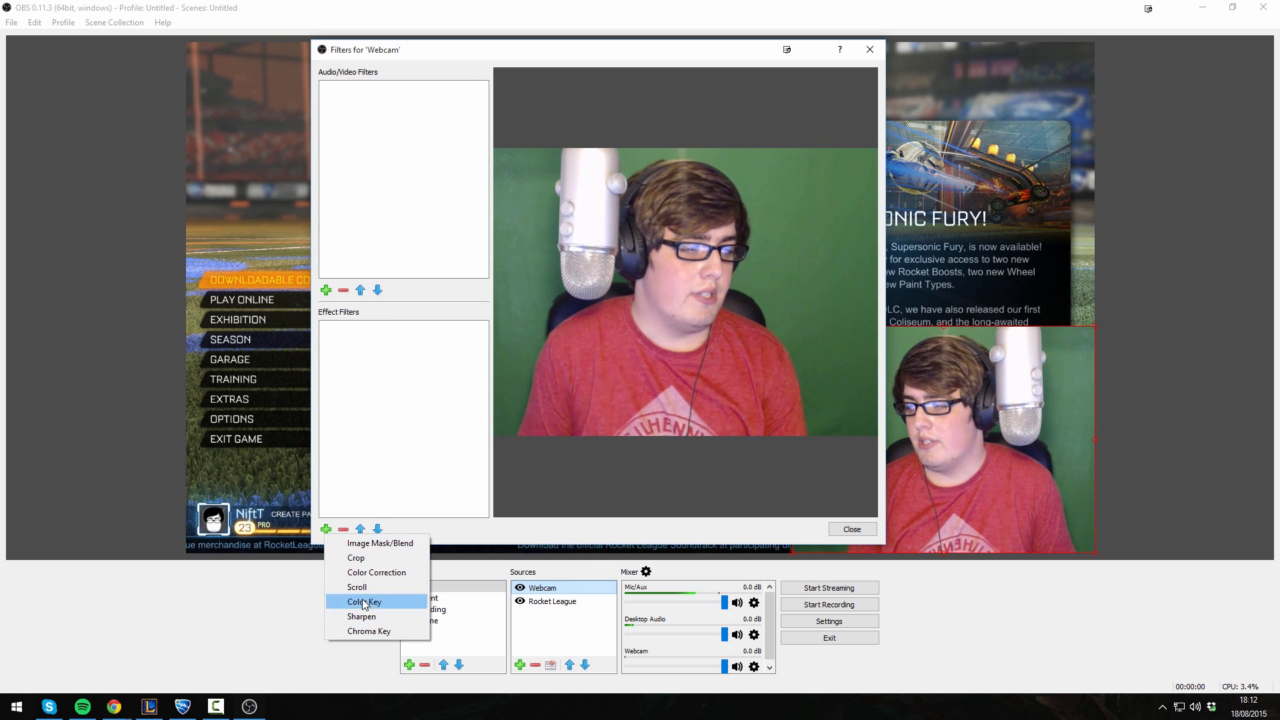
pyautogui.click(370, 632)
pyautogui.click(579, 320)
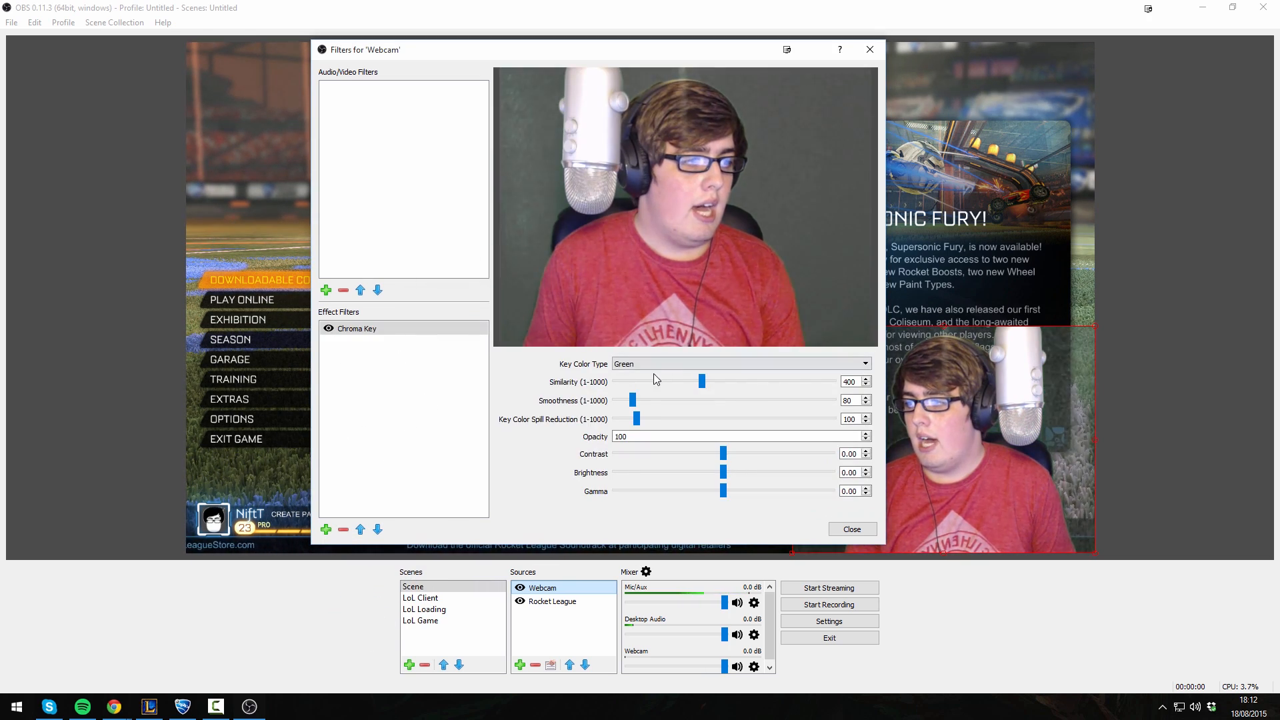
# Step: Set the Chroma Key's key color type to Custom, similarity to 467, smoothness to 50 and key color spill reduction to 1
pyautogui.click(657, 365)
pyautogui.click(655, 404)
pyautogui.click(747, 382)
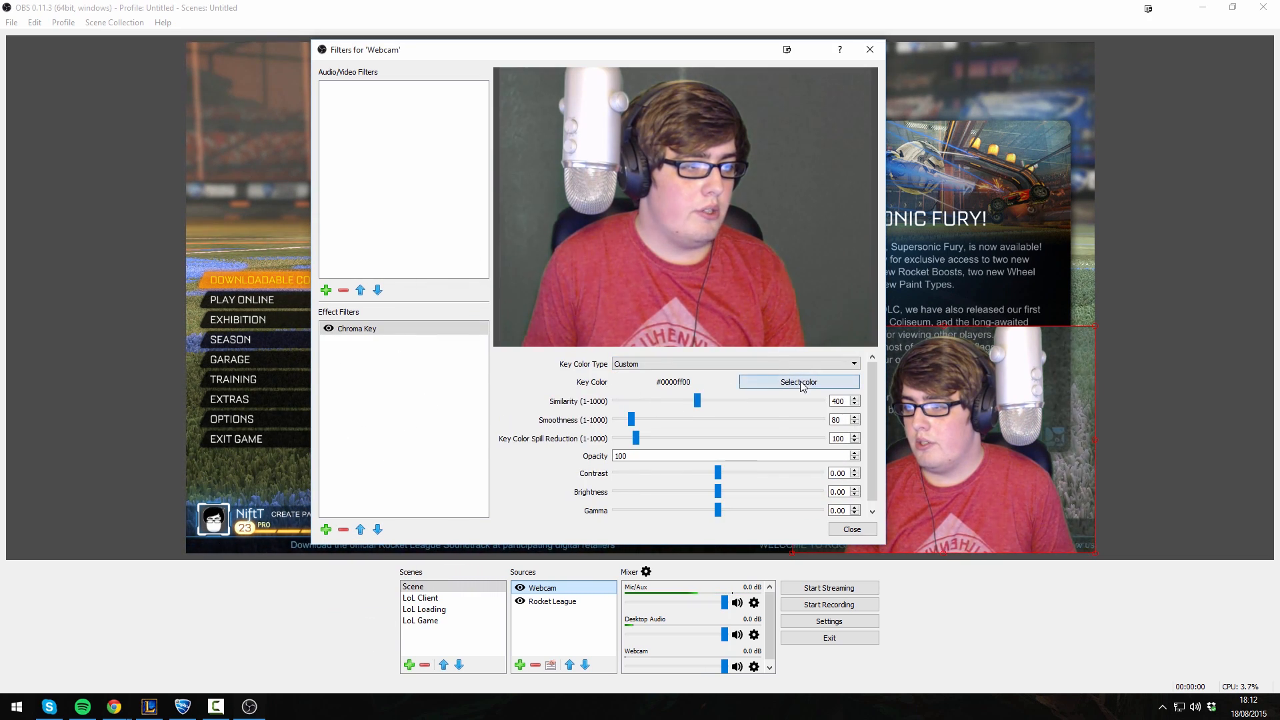
pyautogui.click(680, 424)
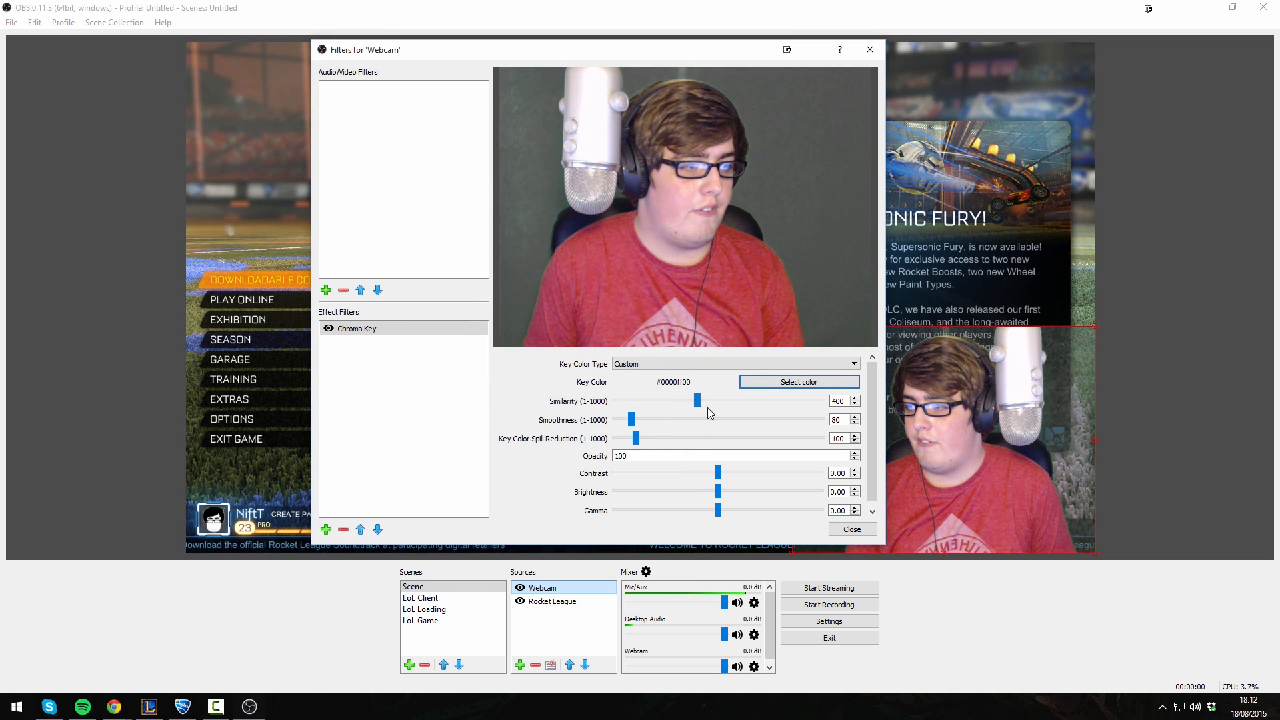
pyautogui.moveTo(631, 419); pyautogui.dragTo(626, 418)
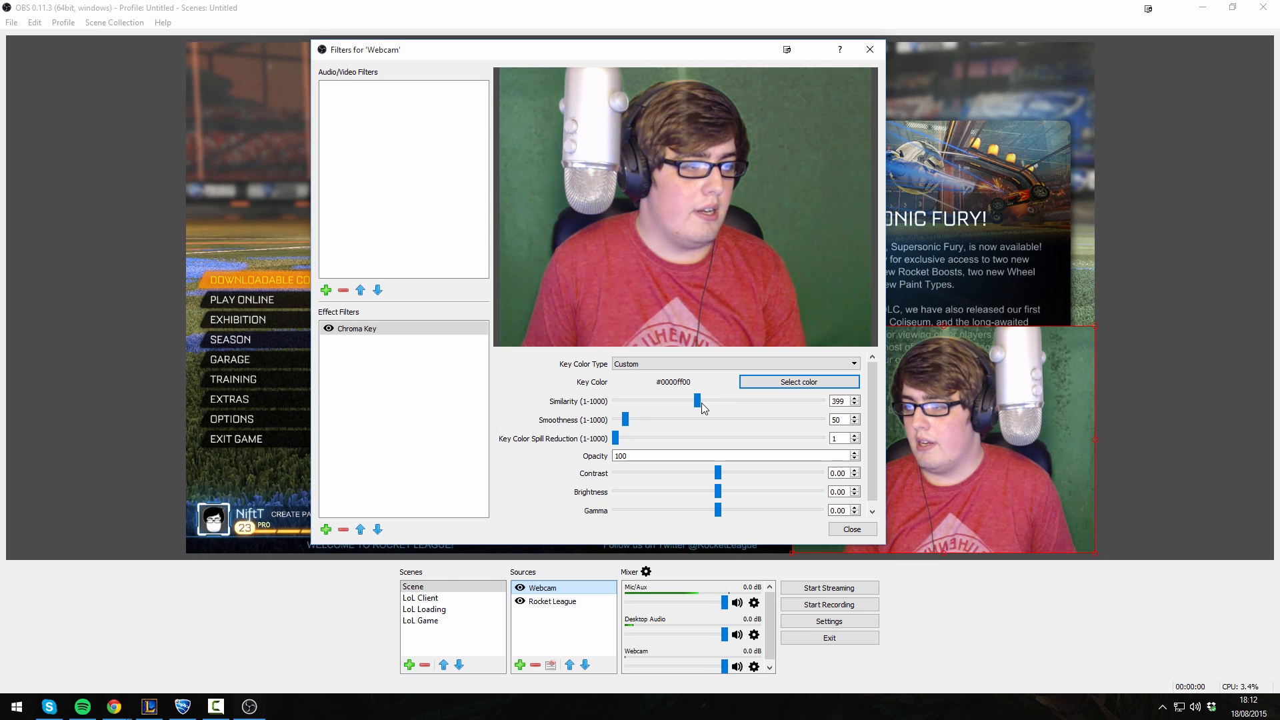
pyautogui.moveTo(702, 404); pyautogui.dragTo(711, 399)
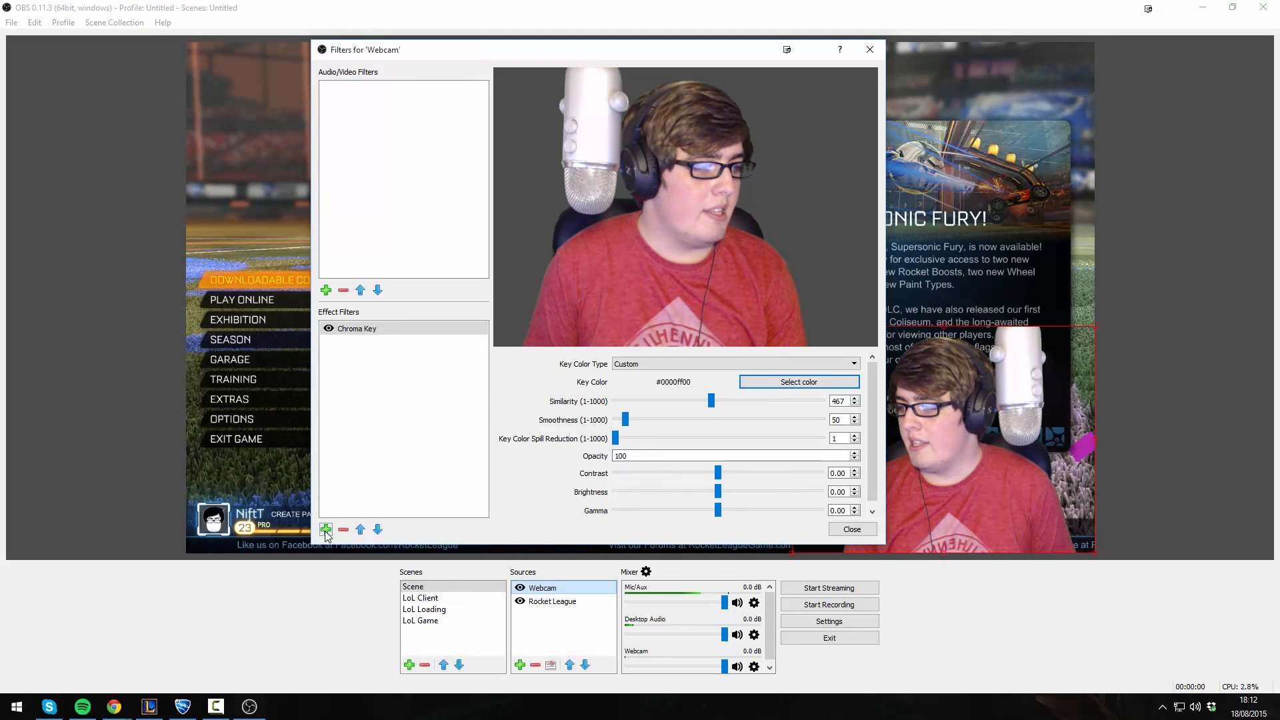
# Step: Add a Color Correction effect filter to the Webcam source under its default name
pyautogui.click(385, 571)
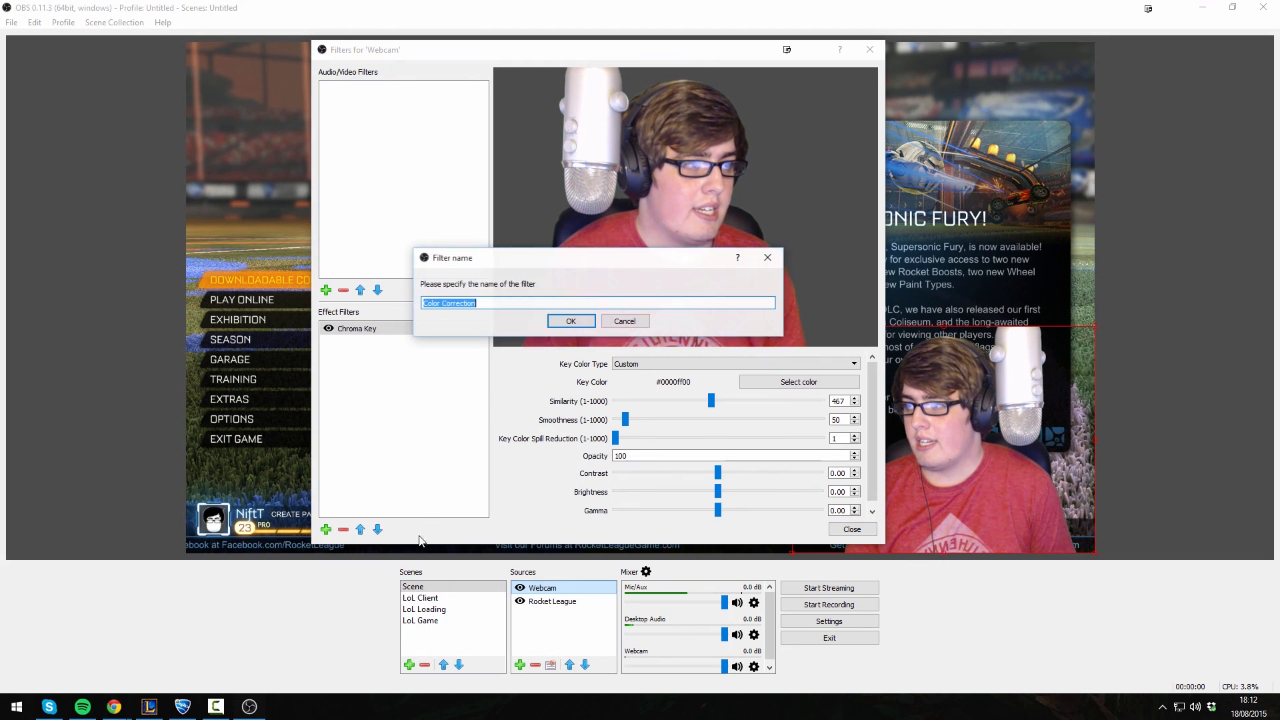
pyautogui.click(559, 320)
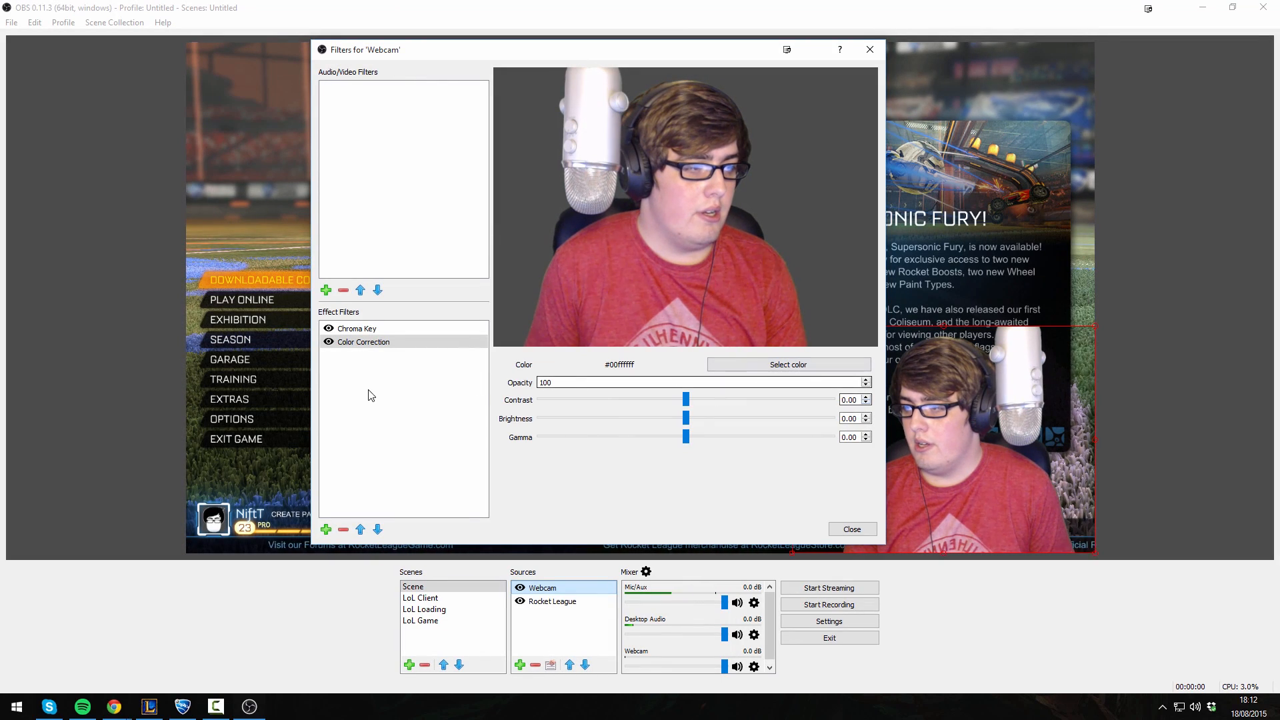
# Step: Remove both the Chroma Key and the Color Correction filters from the Webcam source
pyautogui.click(358, 330)
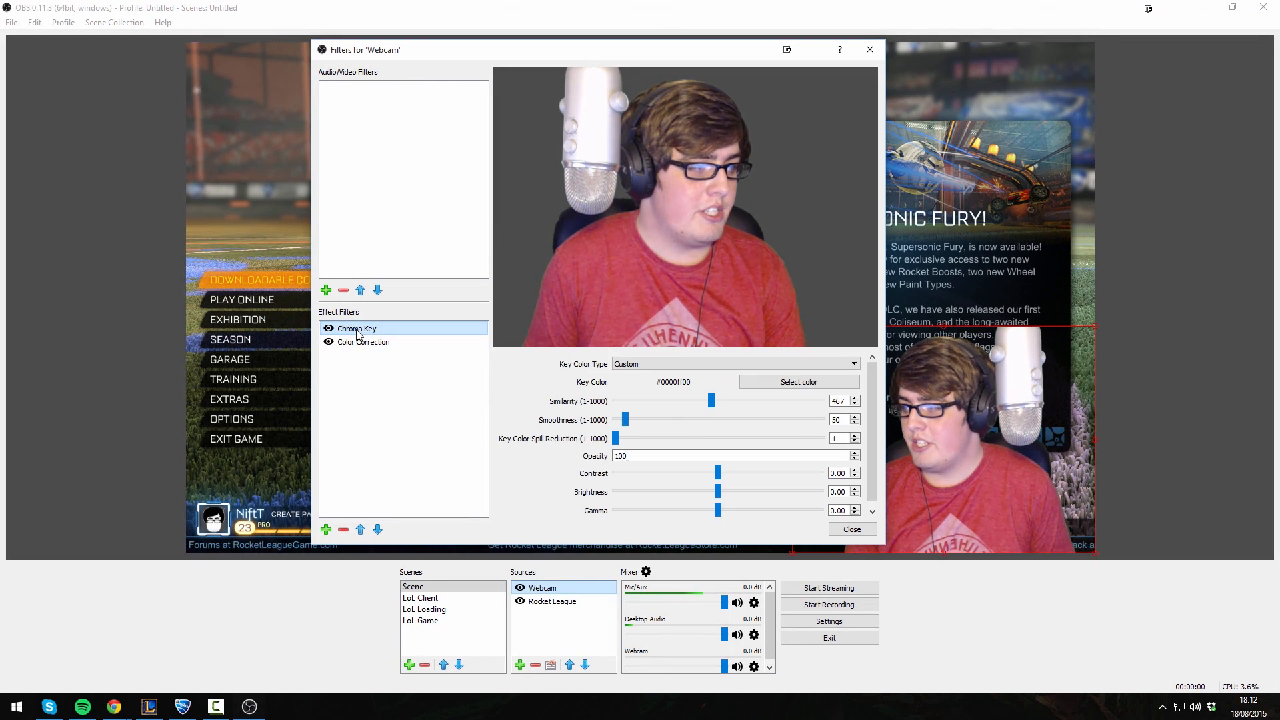
pyautogui.click(344, 530)
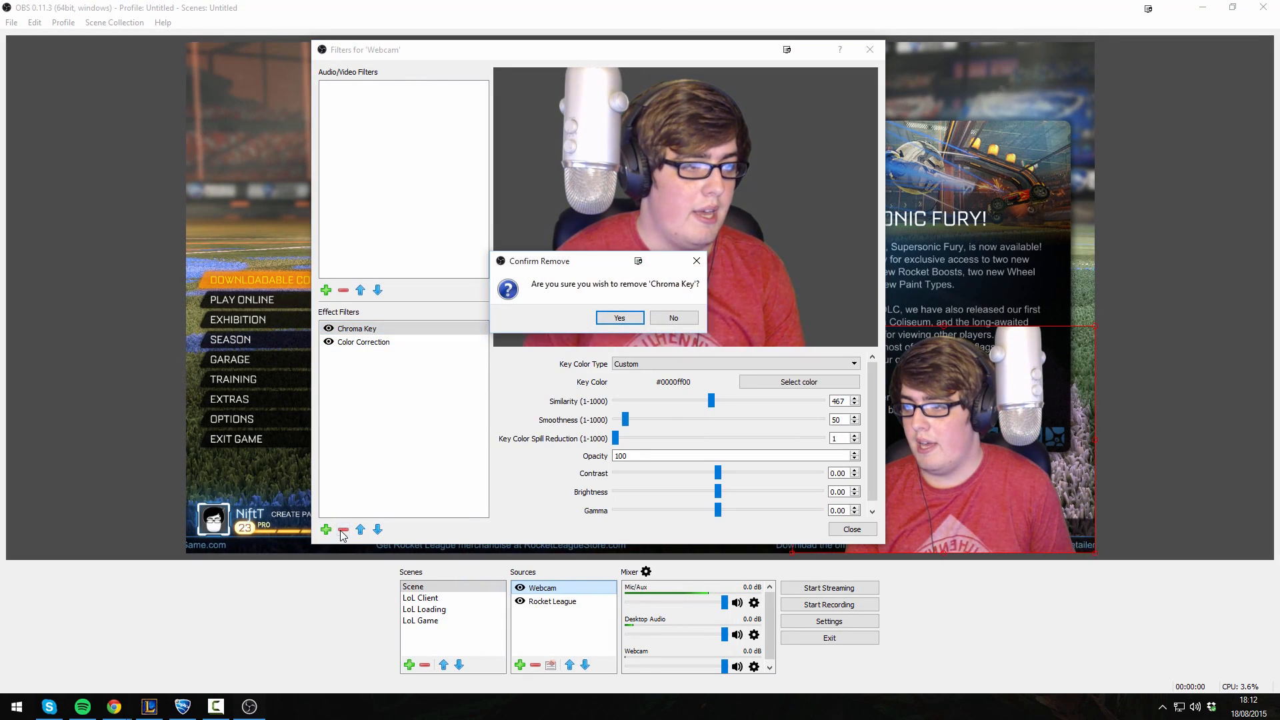
pyautogui.click(620, 318)
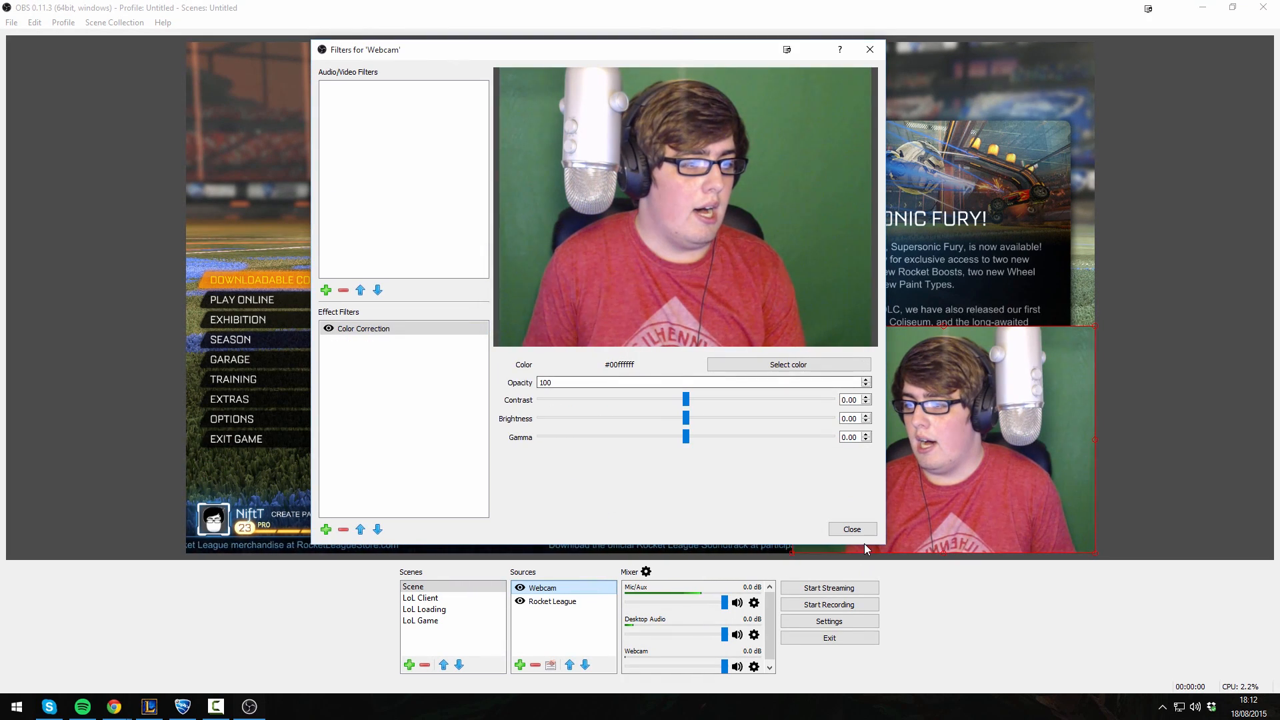
pyautogui.click(366, 372)
pyautogui.click(344, 530)
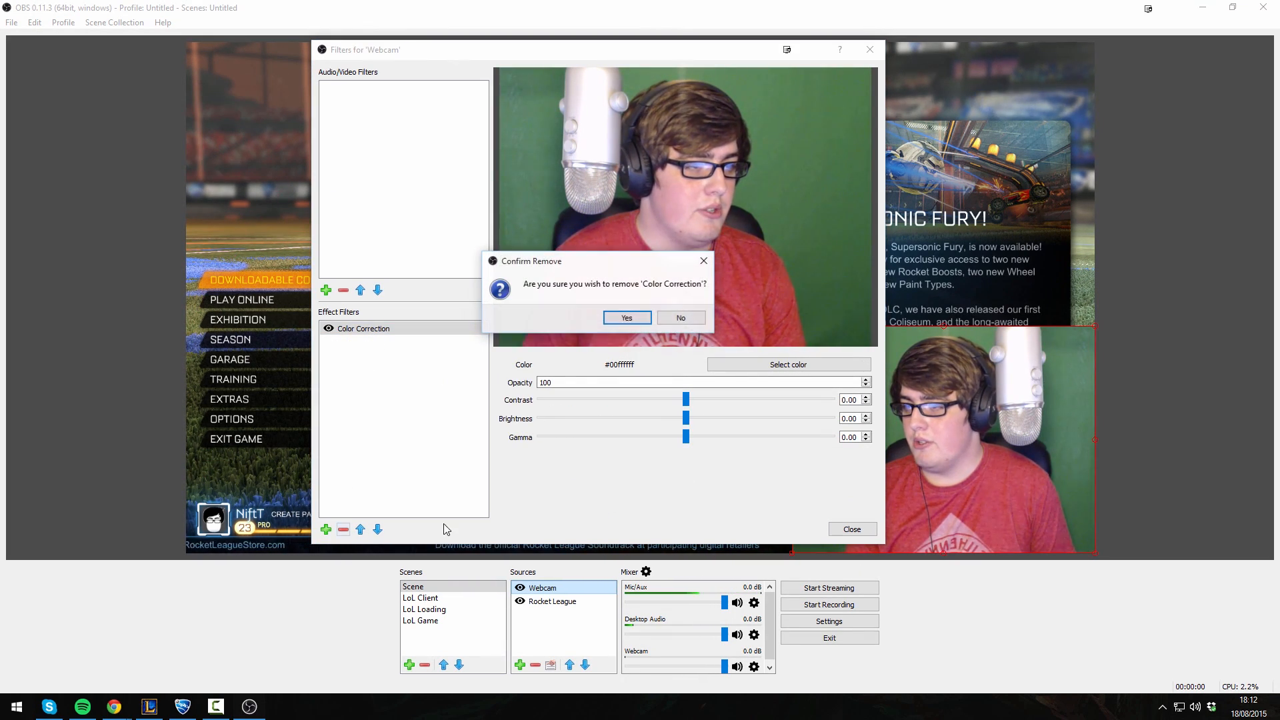
pyautogui.click(644, 323)
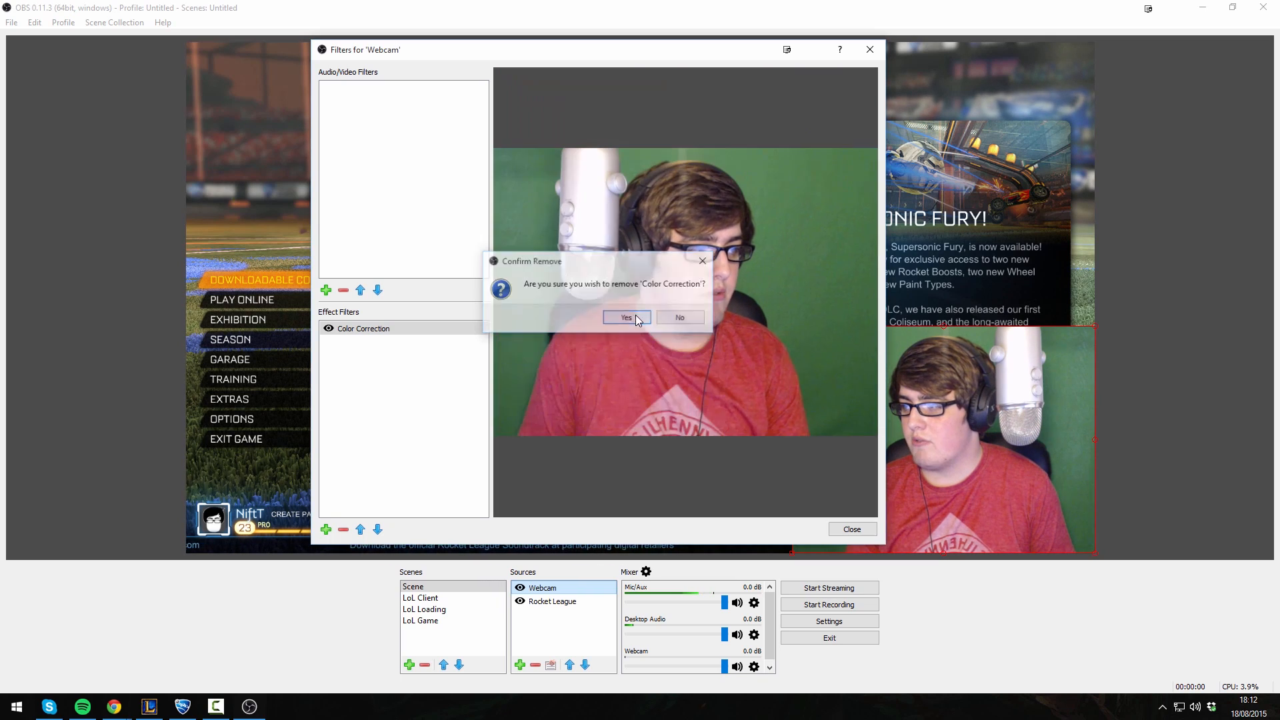
# Step: Add a new Chroma Key effect filter to the Webcam source, set its similarity to 448, and close the filters
pyautogui.click(326, 529)
pyautogui.click(367, 629)
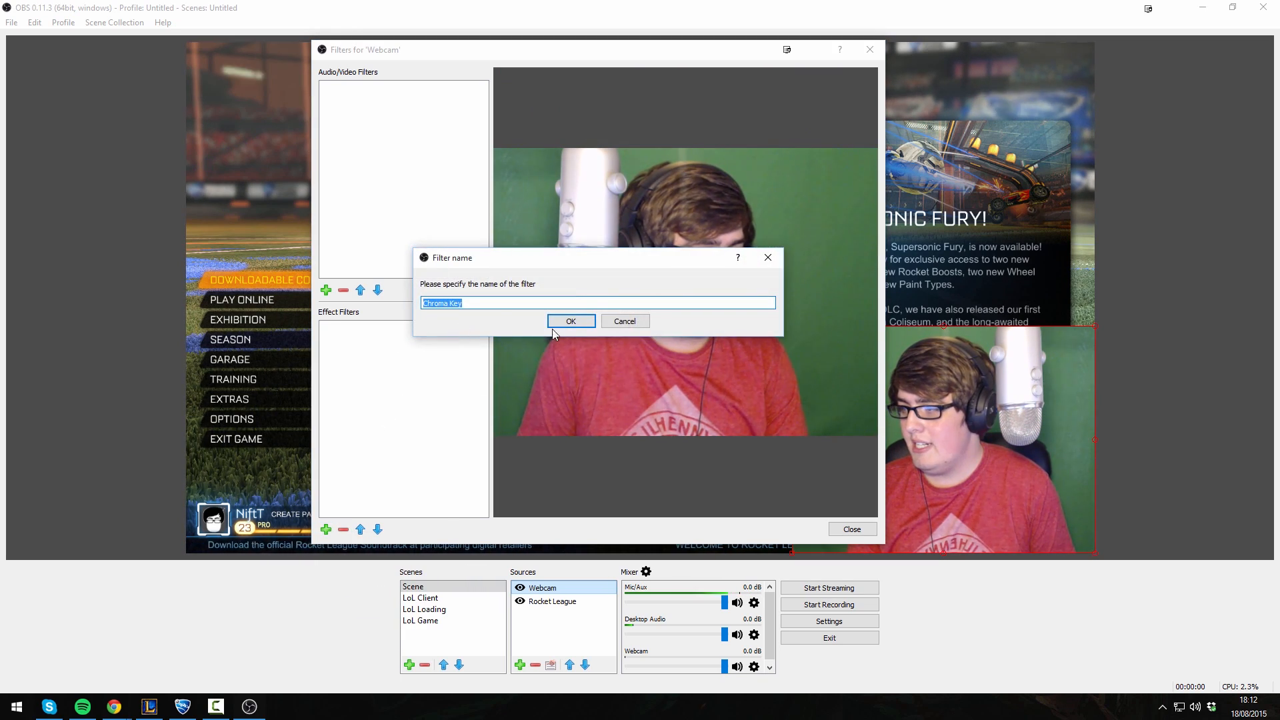
pyautogui.click(637, 321)
pyautogui.moveTo(701, 381); pyautogui.dragTo(711, 380)
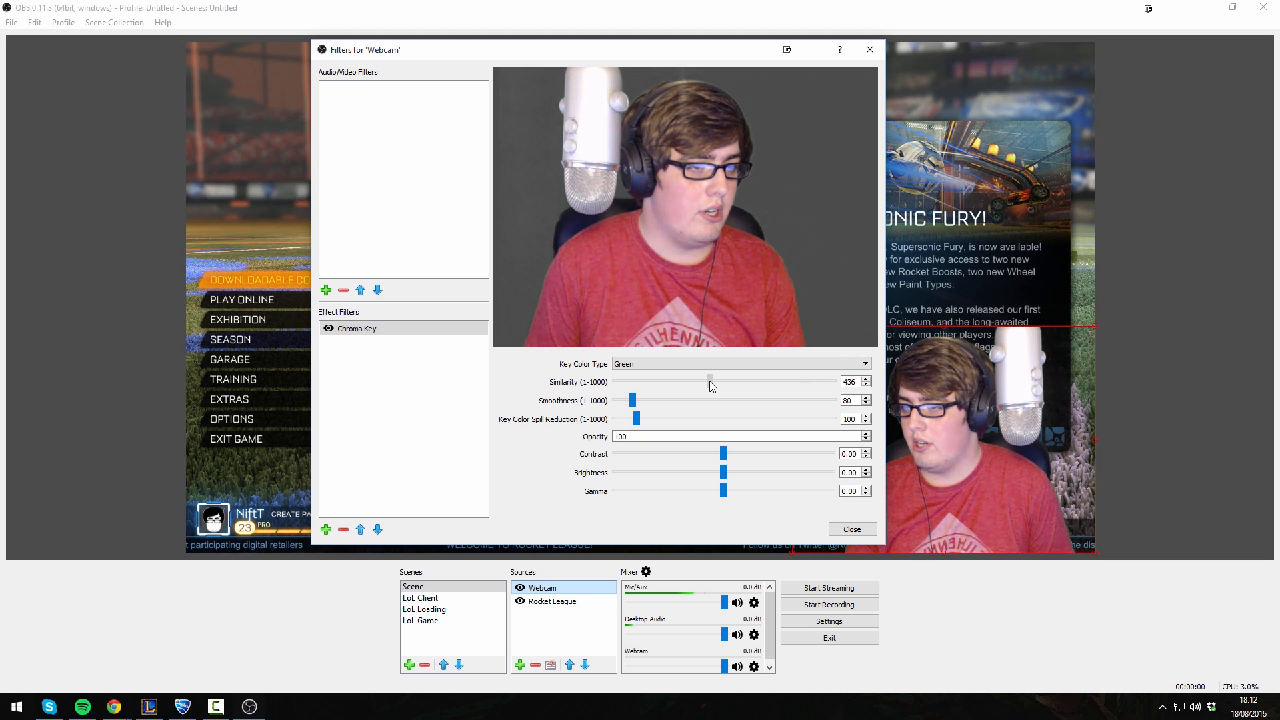
pyautogui.moveTo(711, 382); pyautogui.dragTo(712, 382)
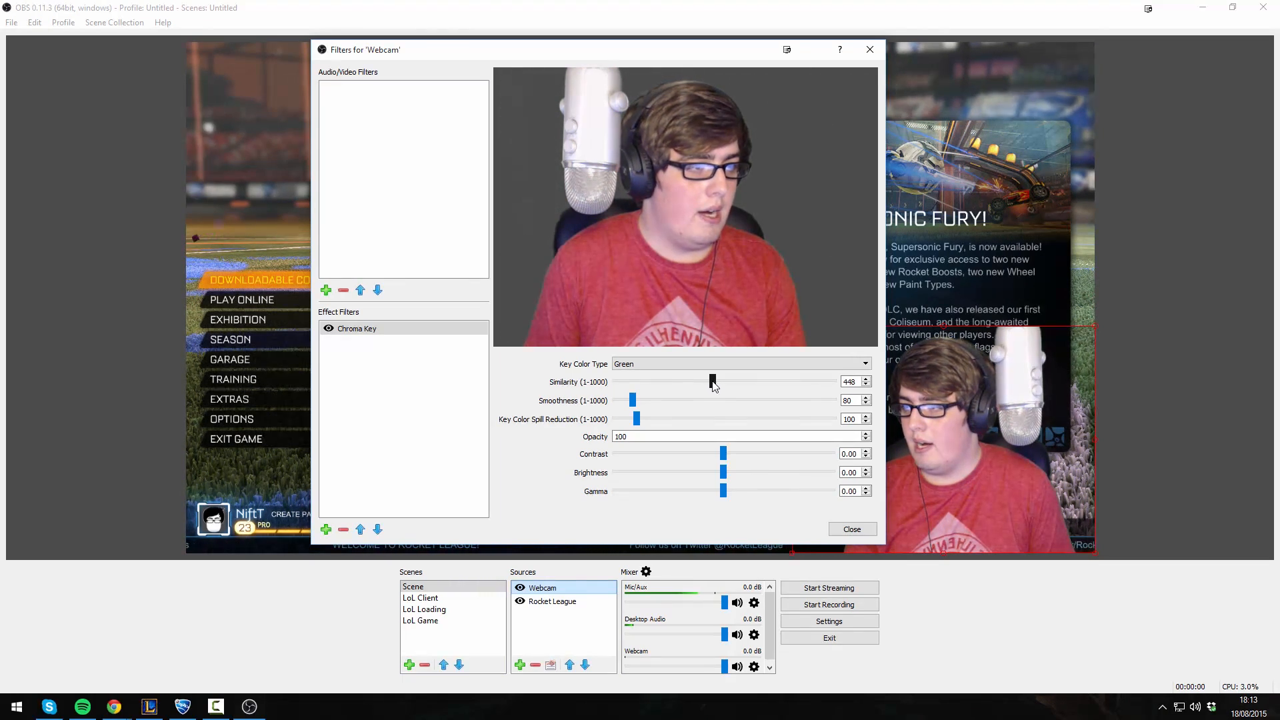
pyautogui.click(850, 529)
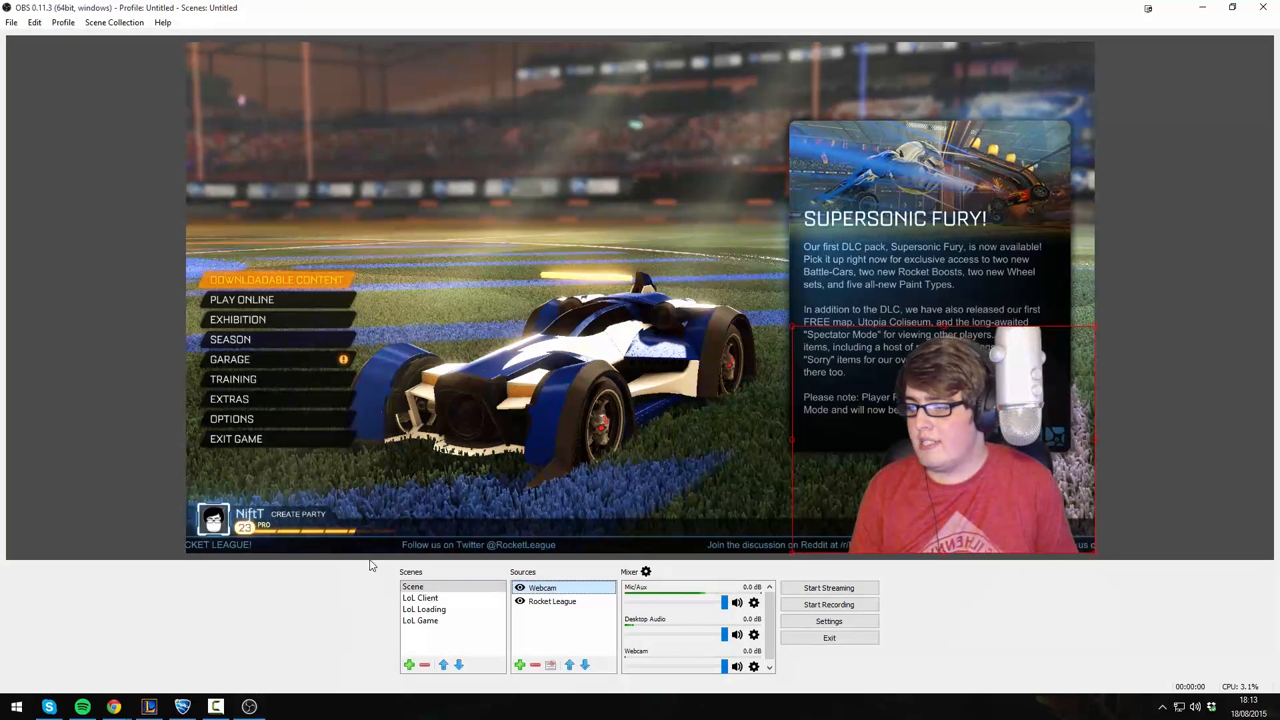
# Step: Add a new Text (FreeType 2) source named Follower to the scene
pyautogui.rightClick(557, 627)
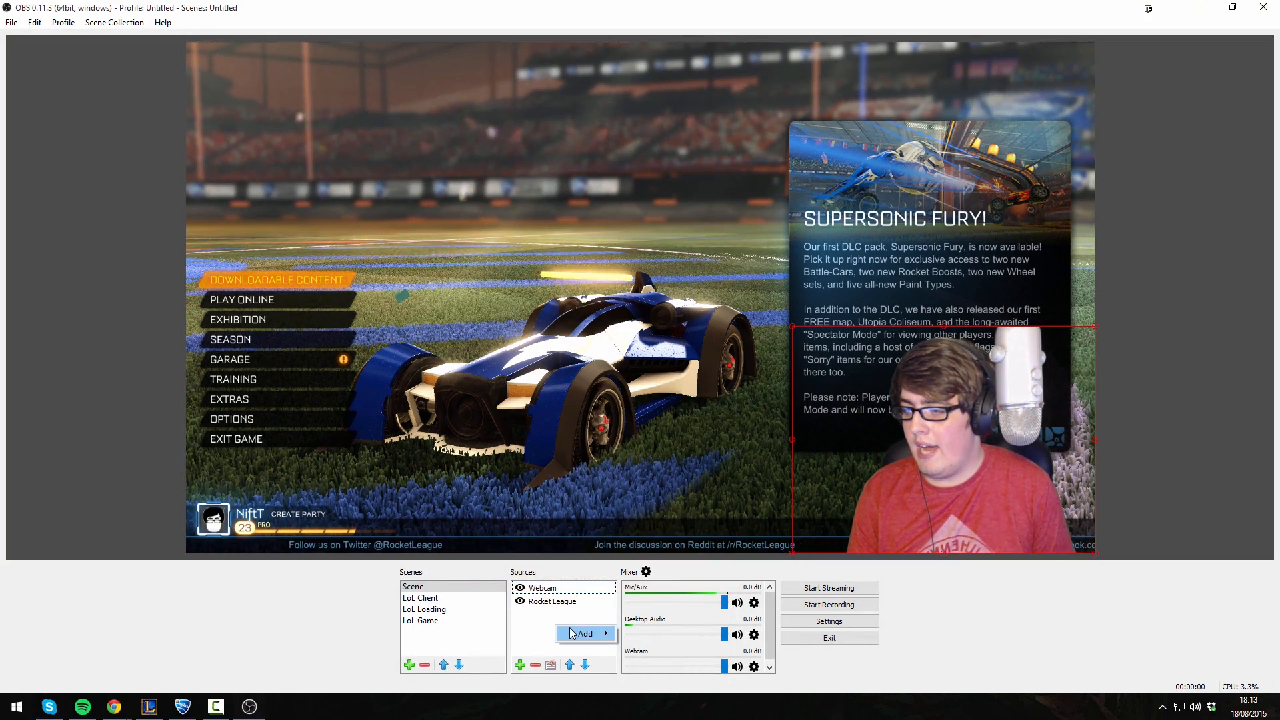
pyautogui.moveTo(586, 634)
pyautogui.click(650, 623)
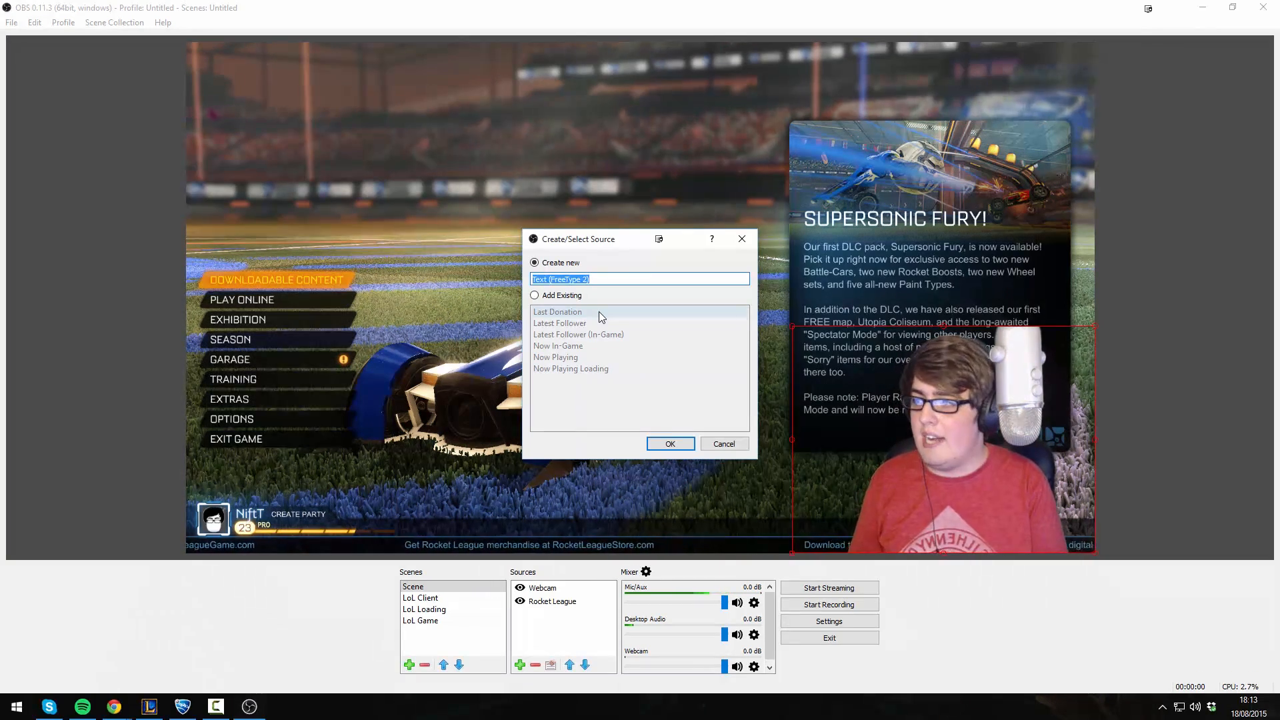
pyautogui.write('Follower')
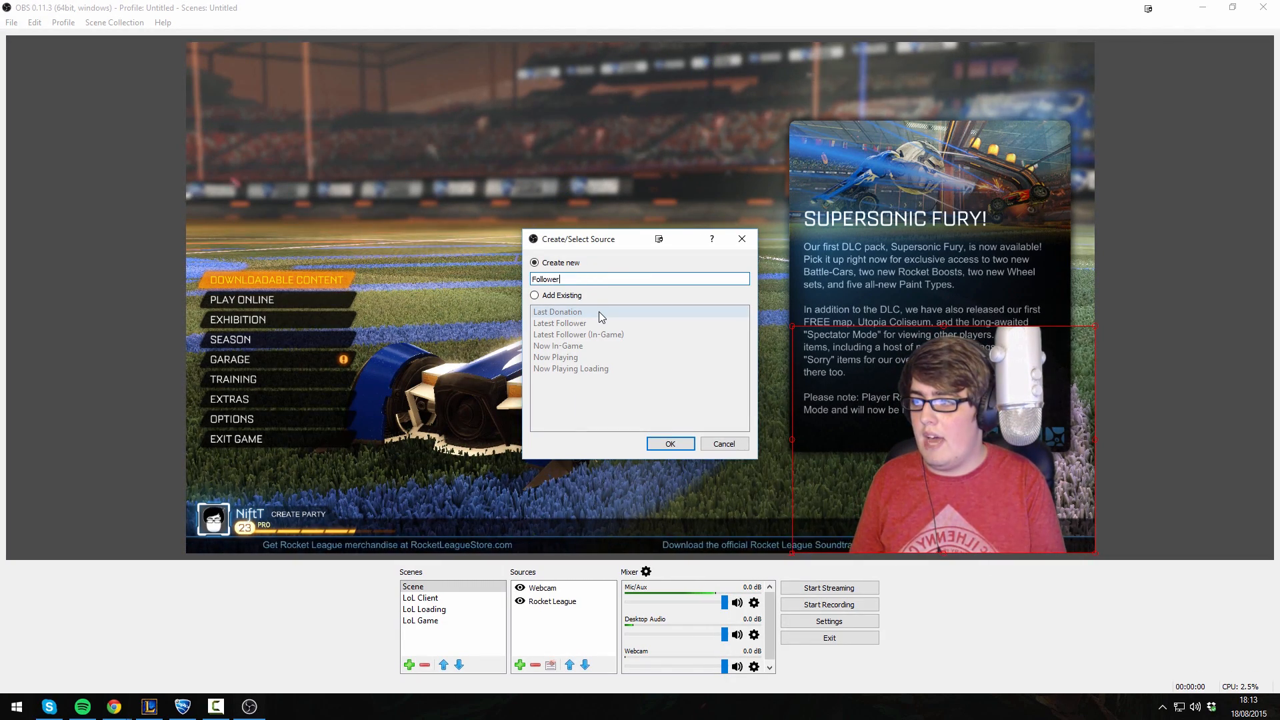
pyautogui.press('Return')
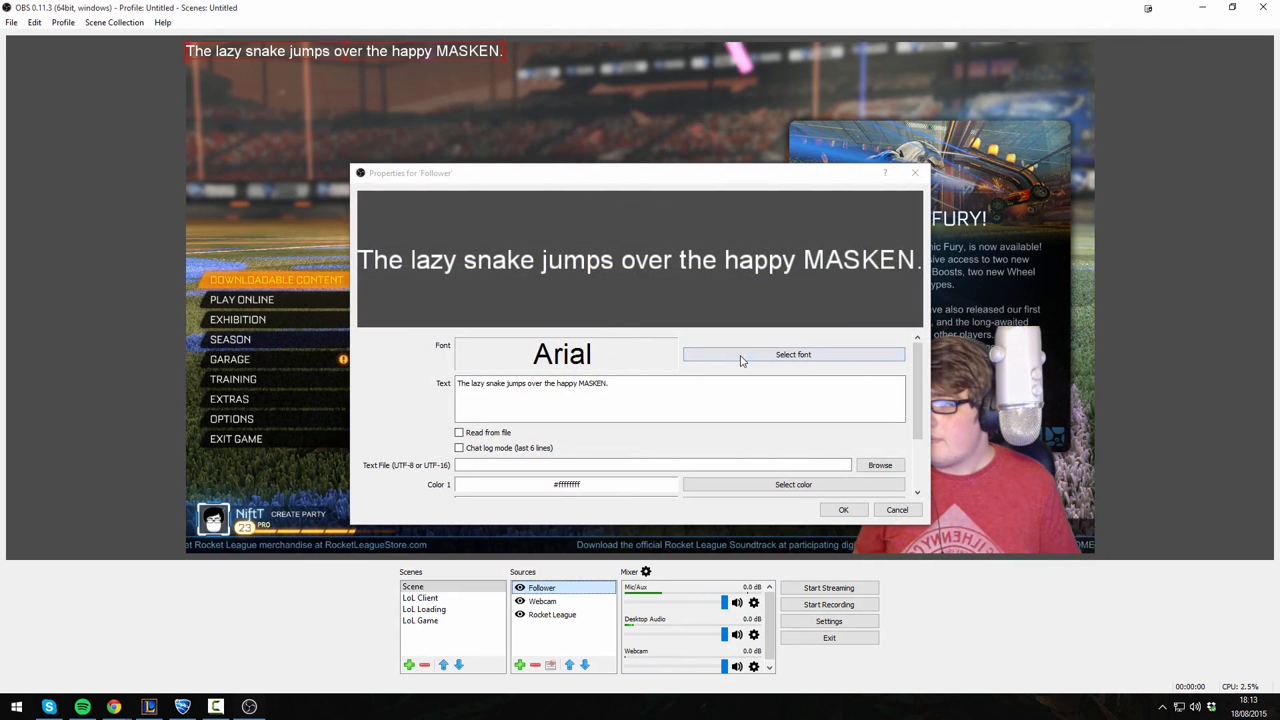
# Step: Set the Follower text's font to Maggie Moo
pyautogui.click(773, 355)
pyautogui.scroll(-6, 567, 305)
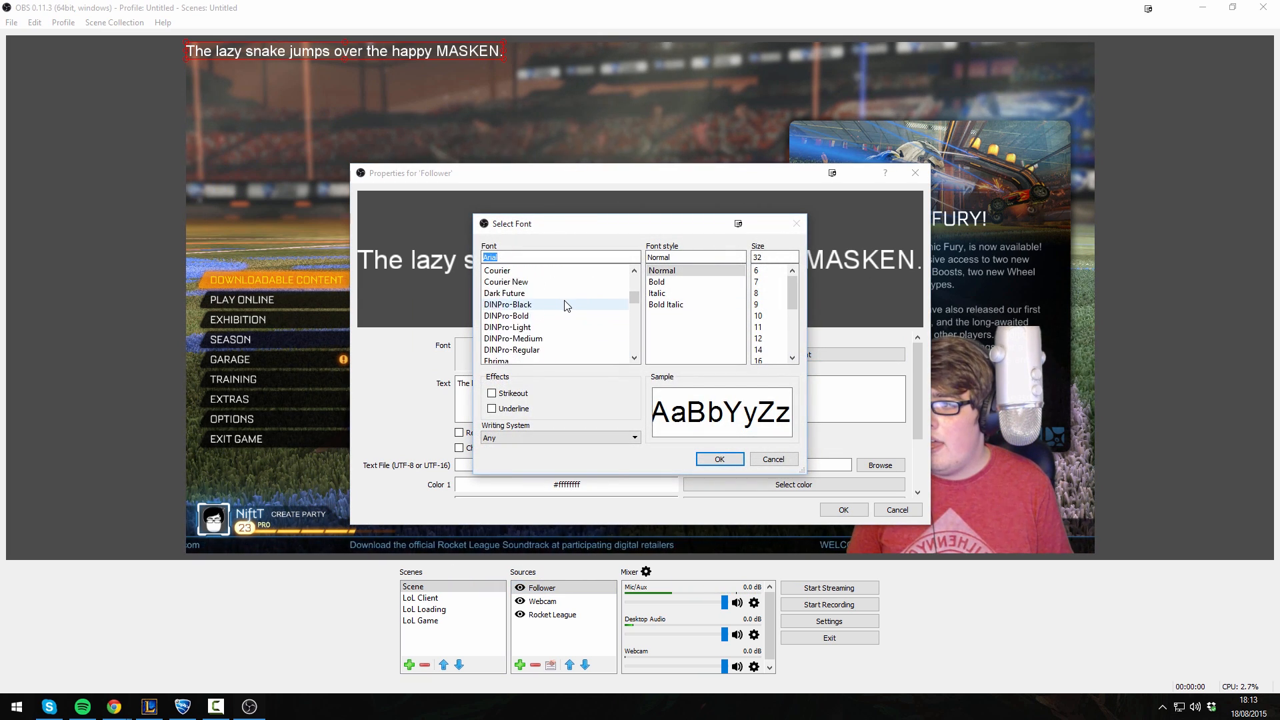
pyautogui.scroll(-10, 574, 319)
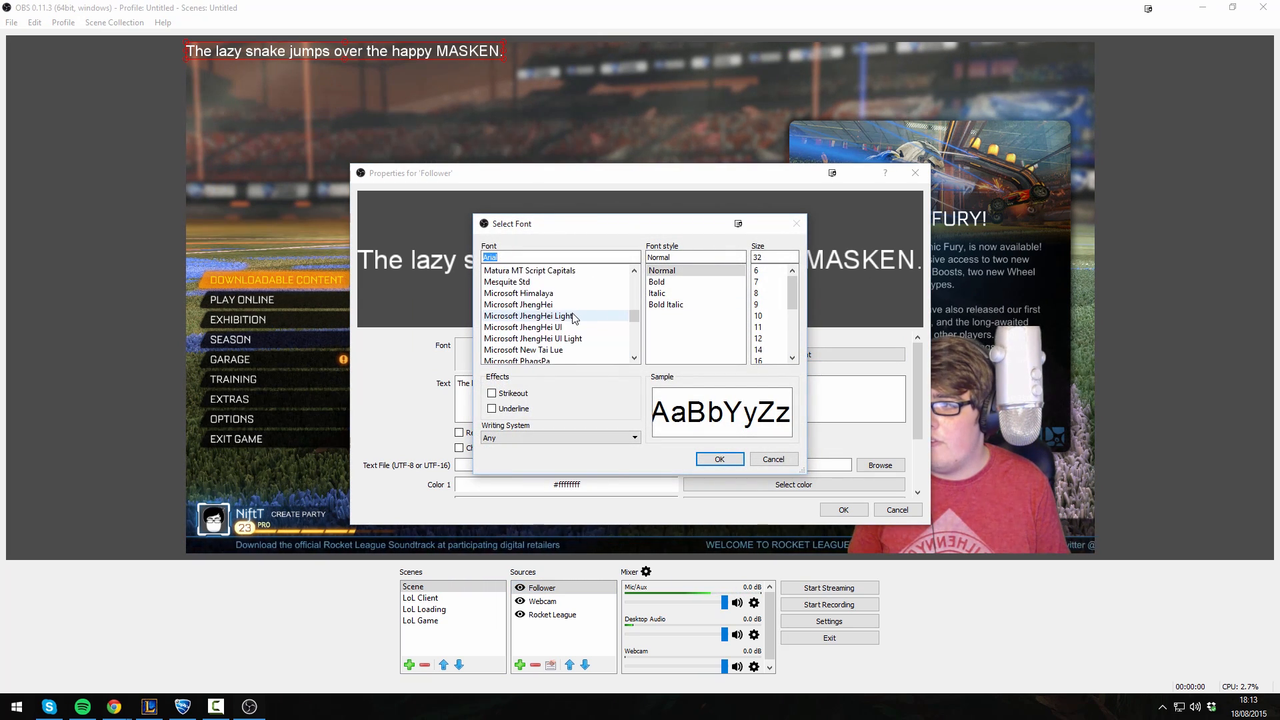
pyautogui.scroll(-4, 570, 313)
pyautogui.scroll(2, 551, 306)
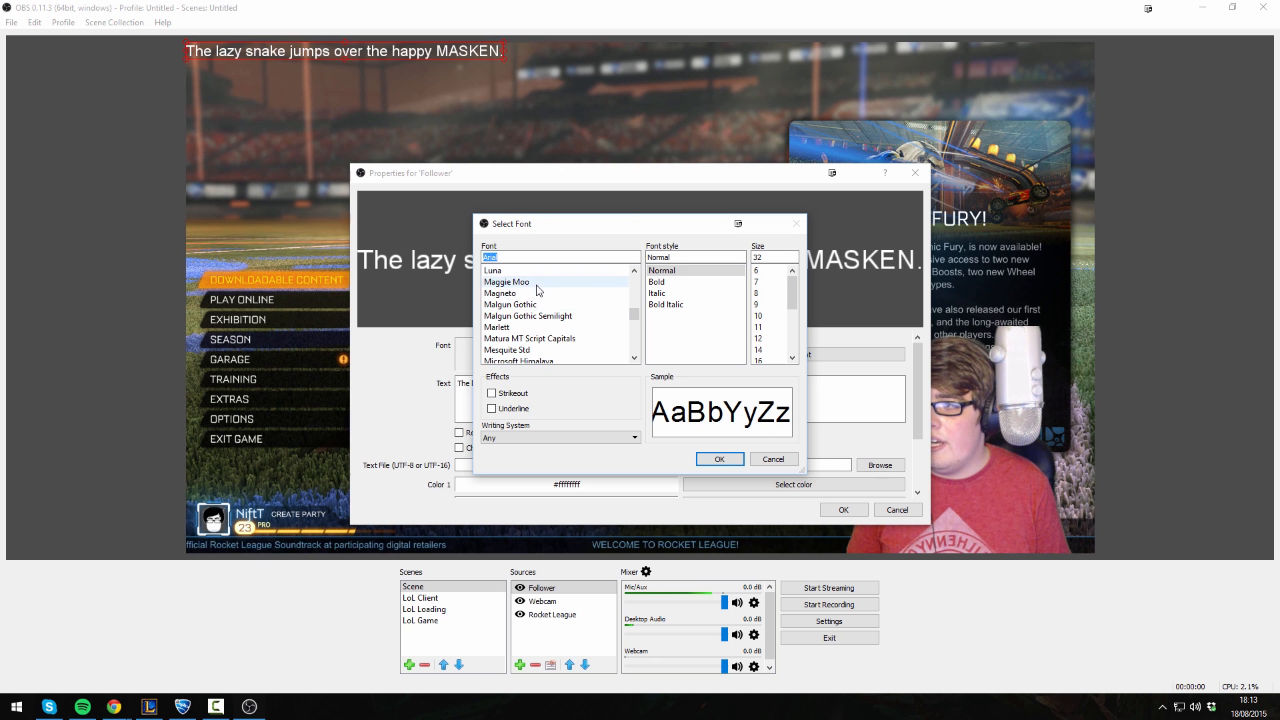
pyautogui.click(537, 283)
pyautogui.click(715, 460)
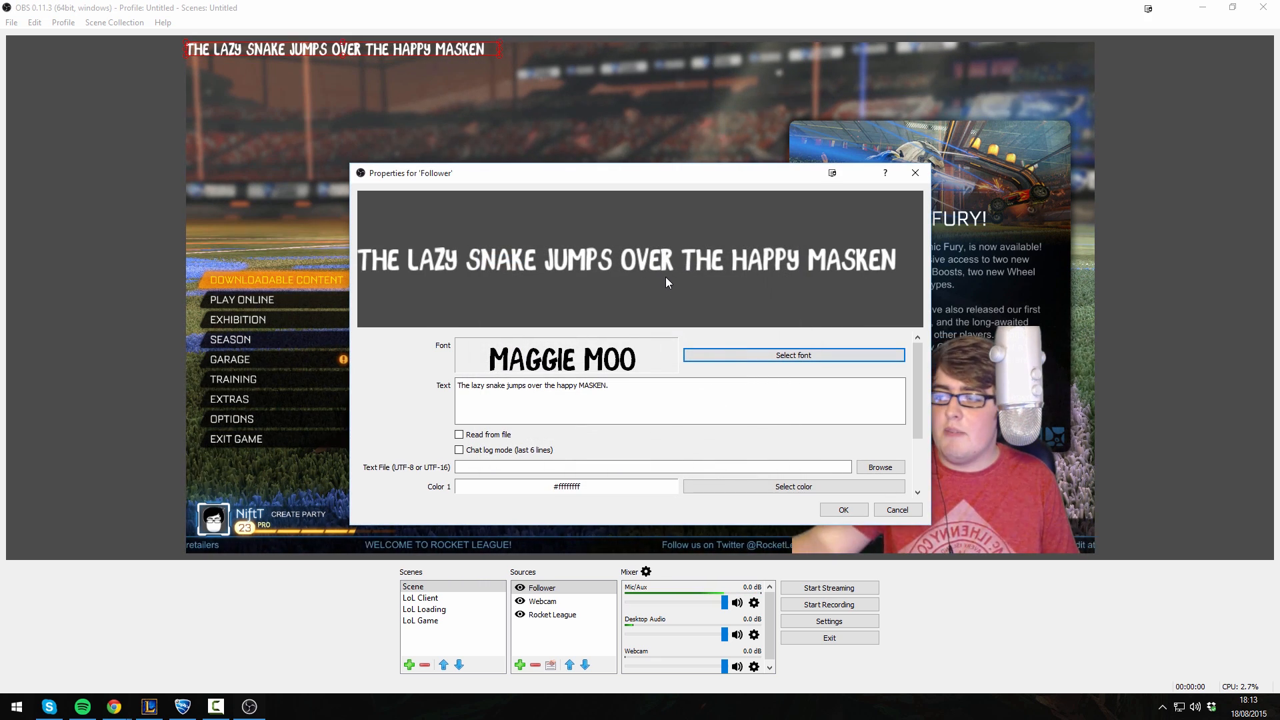
# Step: Set the Follower text's font to Arial Black
pyautogui.click(734, 351)
pyautogui.moveTo(635, 309); pyautogui.dragTo(637, 263)
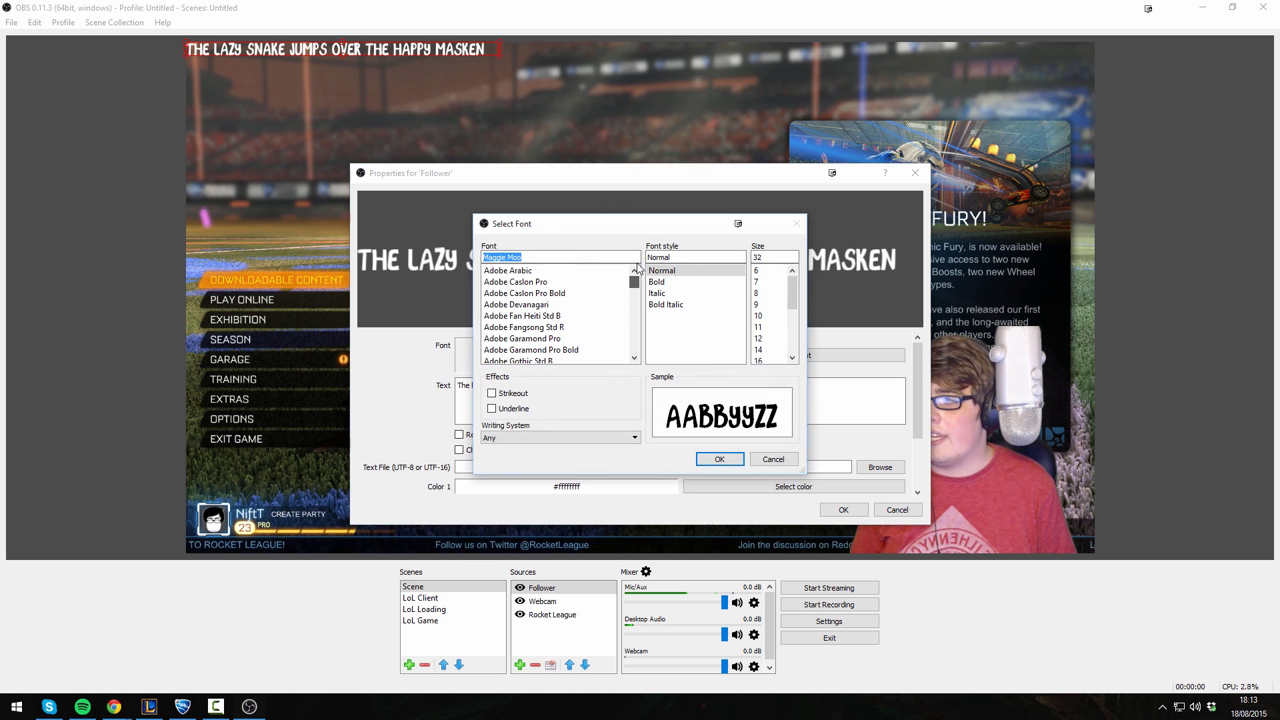
pyautogui.click(527, 351)
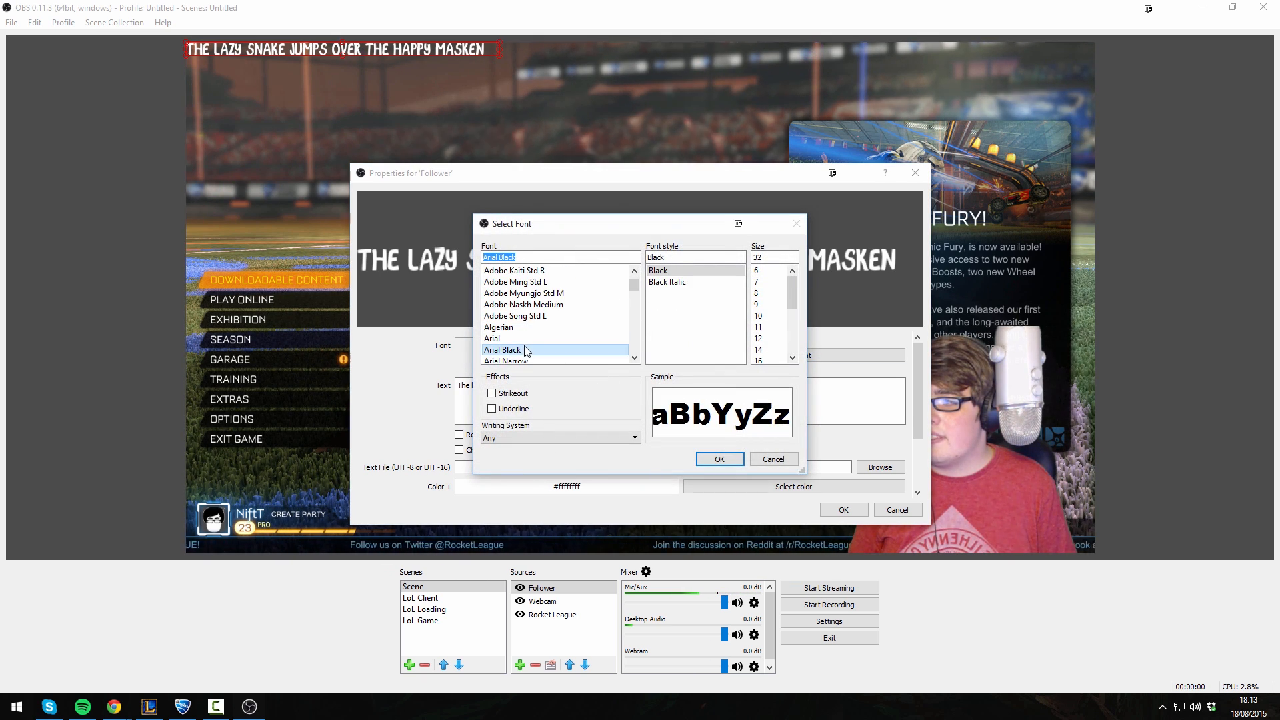
pyautogui.click(716, 459)
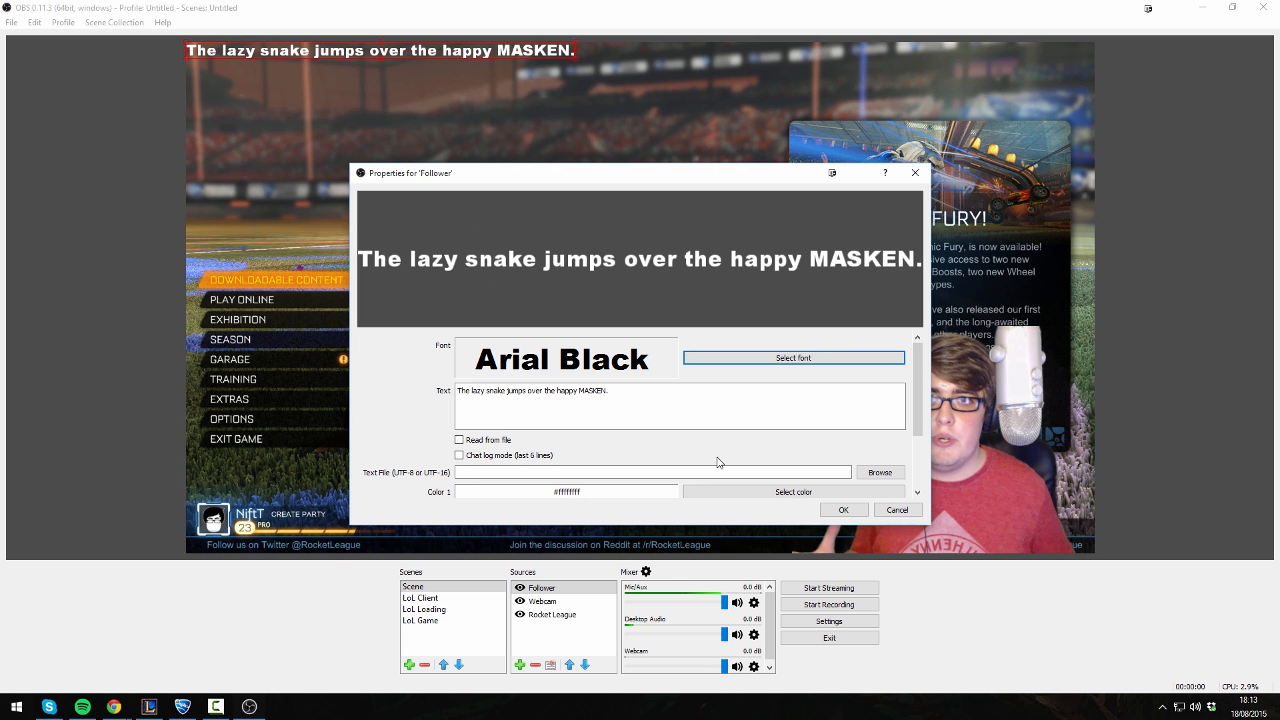
# Step: Make the Follower text read from most_recent_follower.txt in the desktop's Desktop Folders > Labels folder and confirm its properties
pyautogui.click(495, 442)
pyautogui.click(877, 473)
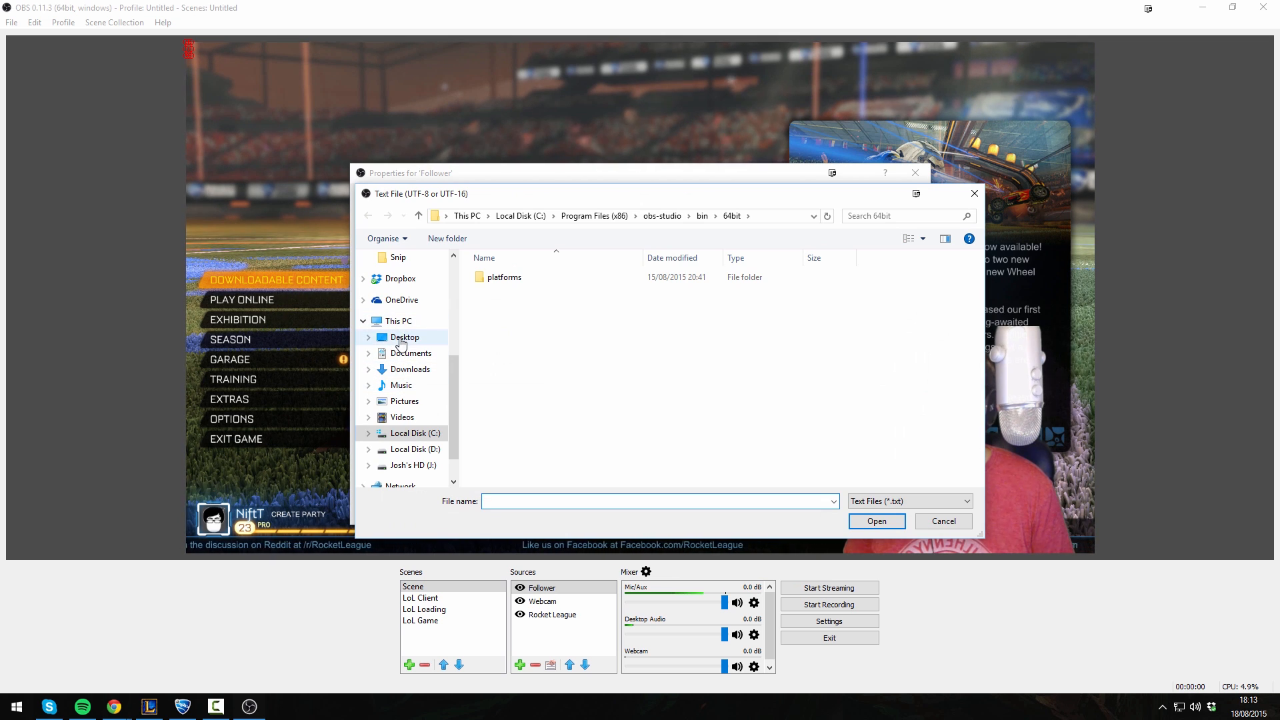
pyautogui.click(401, 338)
pyautogui.doubleClick(517, 279)
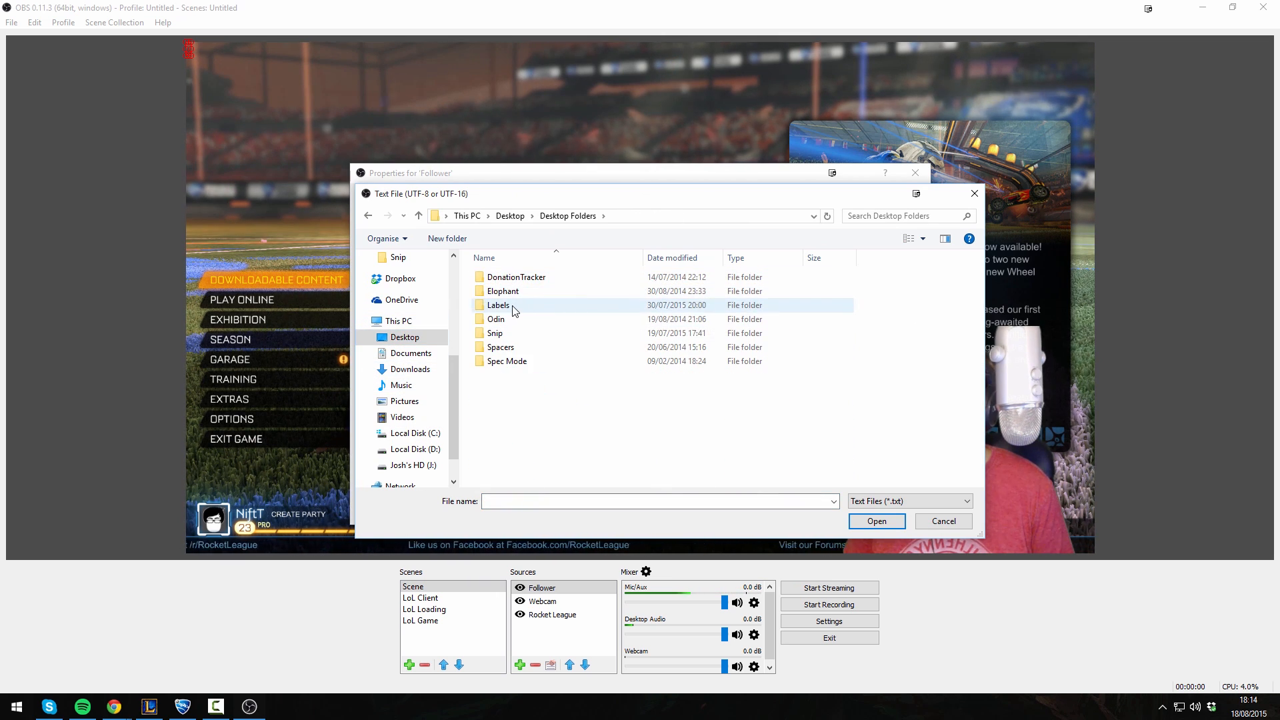
pyautogui.doubleClick(512, 306)
pyautogui.scroll(-5, 706, 403)
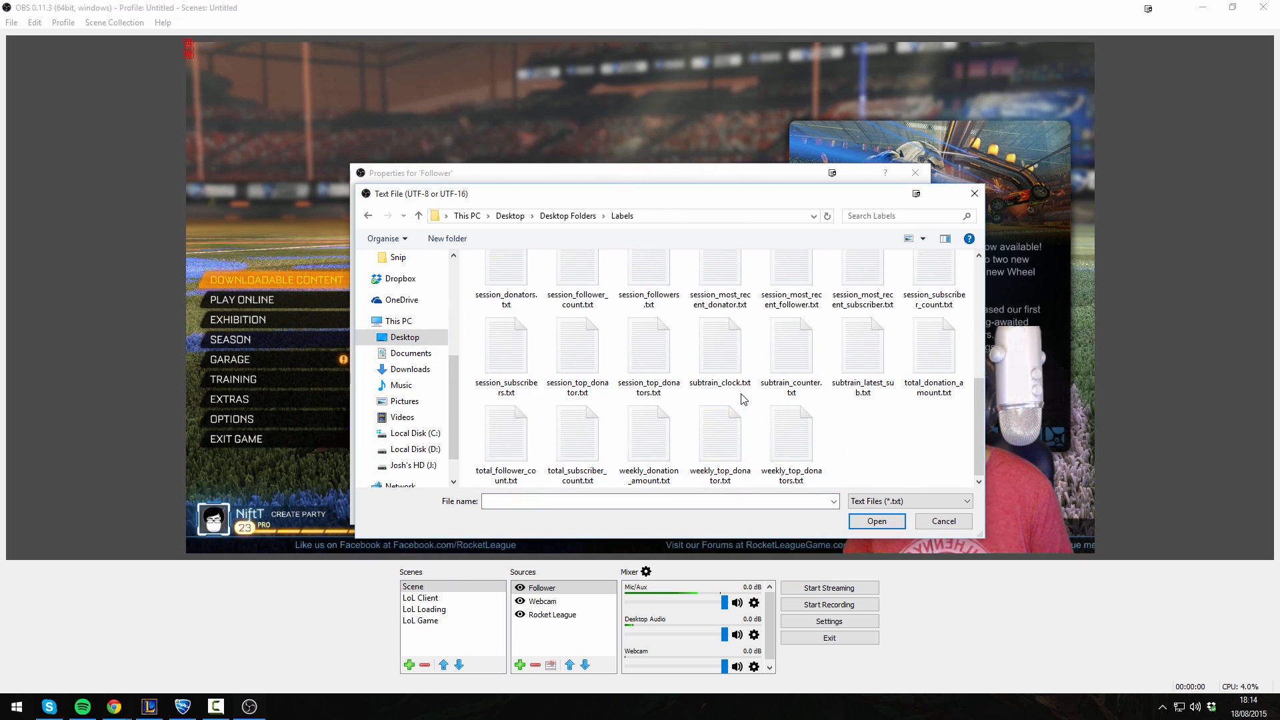
pyautogui.scroll(1, 744, 399)
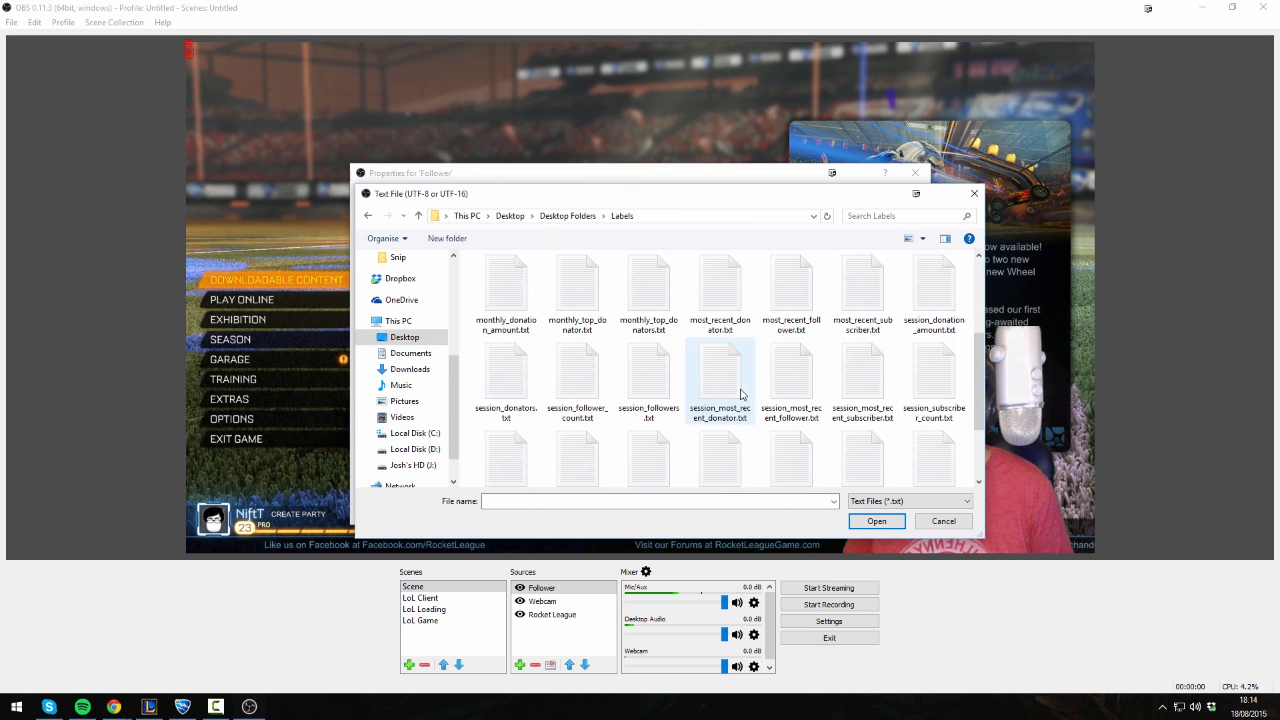
pyautogui.doubleClick(800, 299)
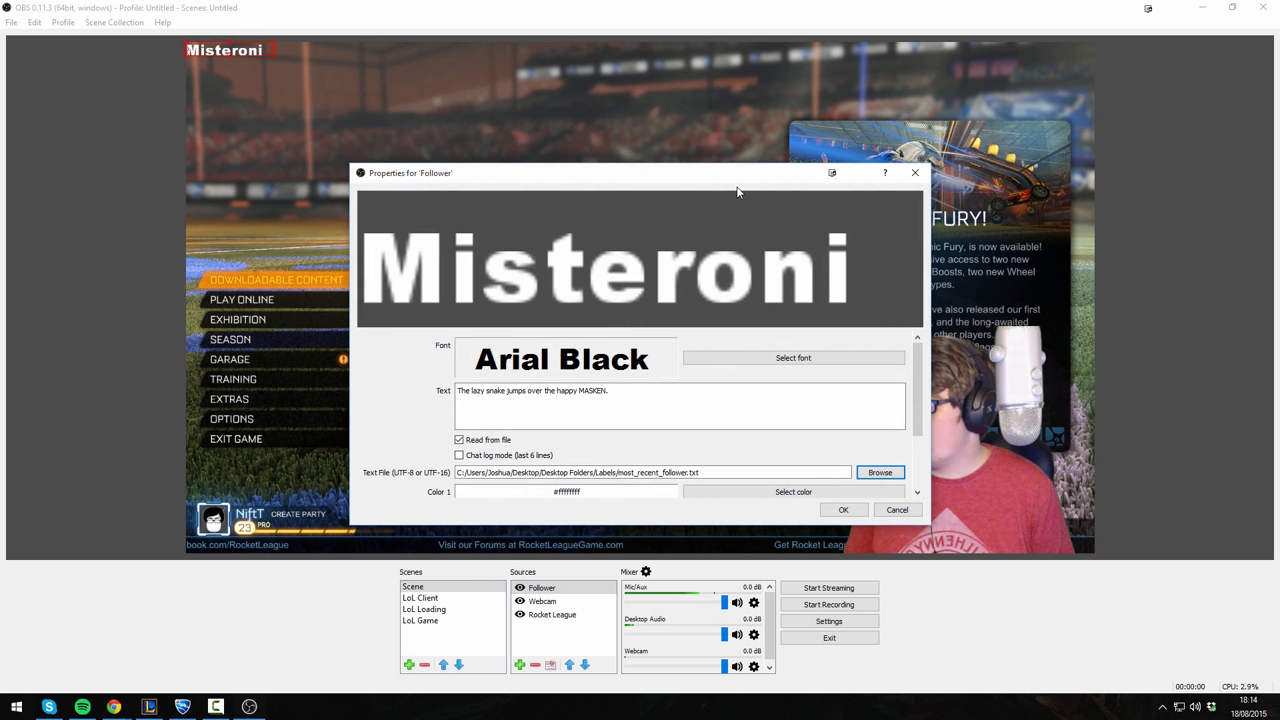
pyautogui.click(851, 509)
# Step: Move the Follower text from the canvas corner onto the chest area of the webcam image
pyautogui.moveTo(243, 53); pyautogui.dragTo(1018, 497)
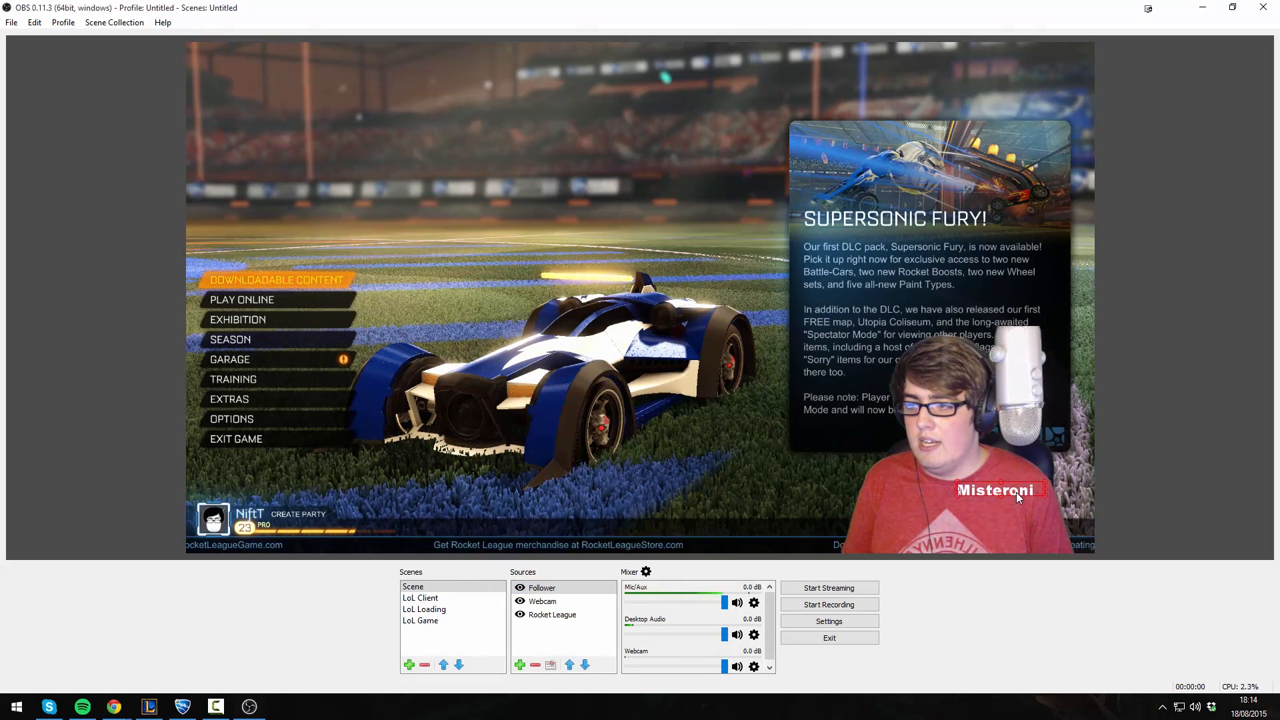
pyautogui.click(1013, 491)
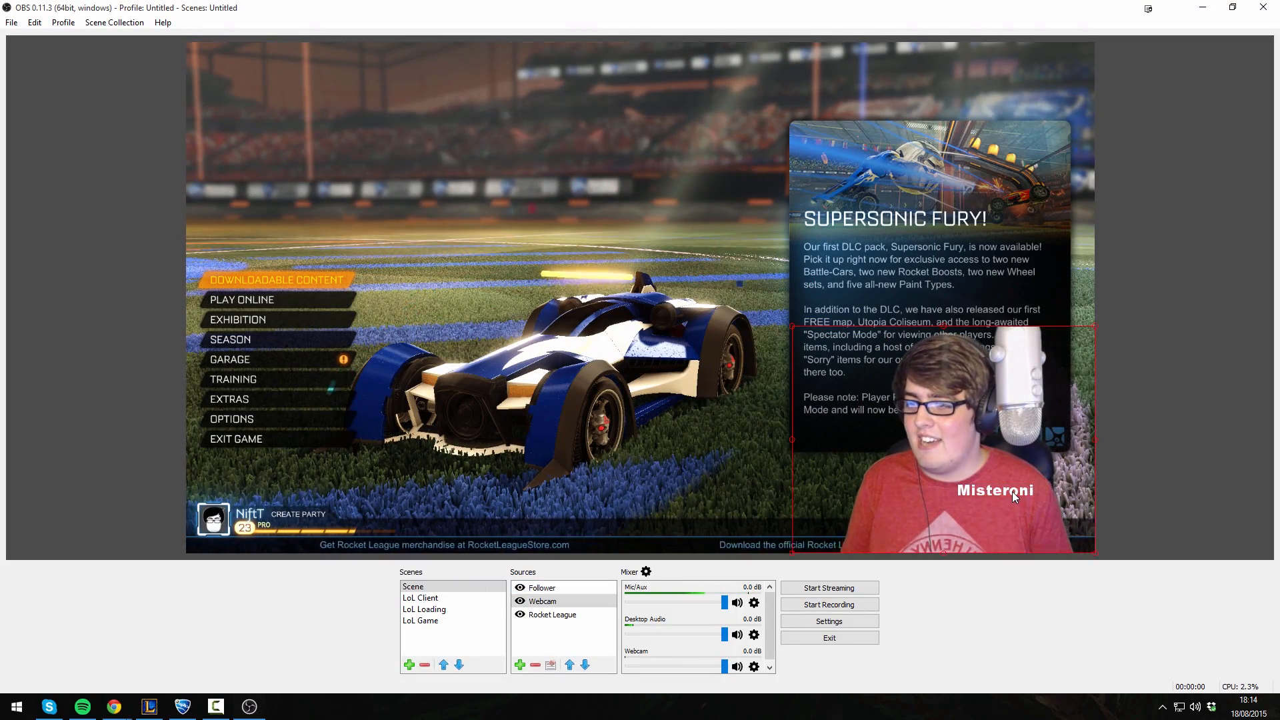
pyautogui.rightClick(1013, 491)
pyautogui.press('Escape')
# Step: Add a Scroll effect filter under its default name to the Follower source, set its horizontal speed to -30, and close the filters
pyautogui.click(533, 588)
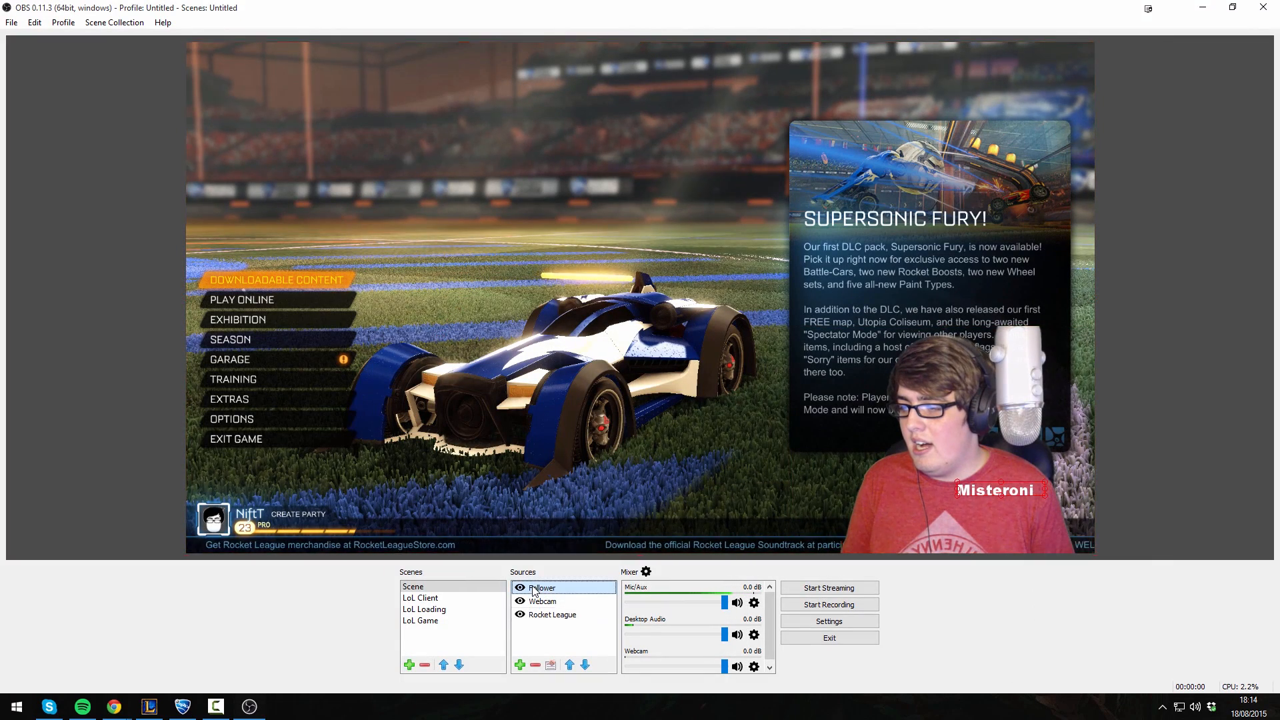
pyautogui.rightClick(533, 590)
pyautogui.click(582, 570)
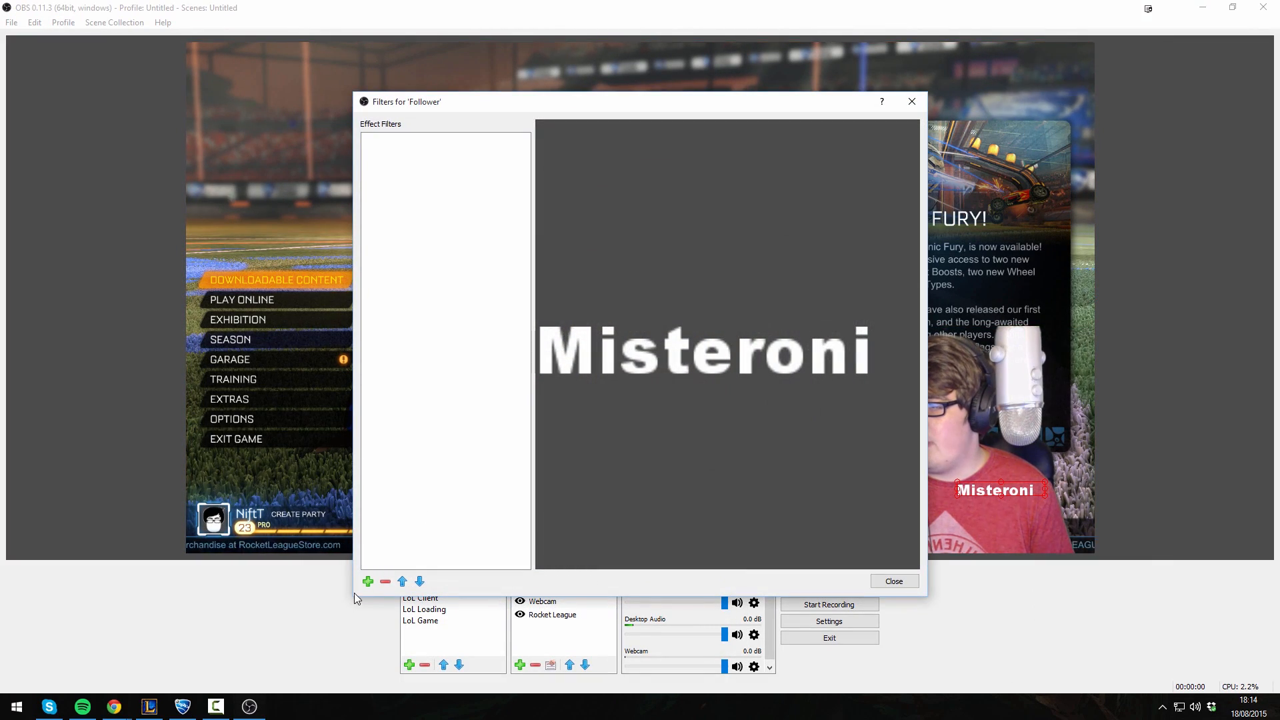
pyautogui.click(368, 581)
pyautogui.click(440, 640)
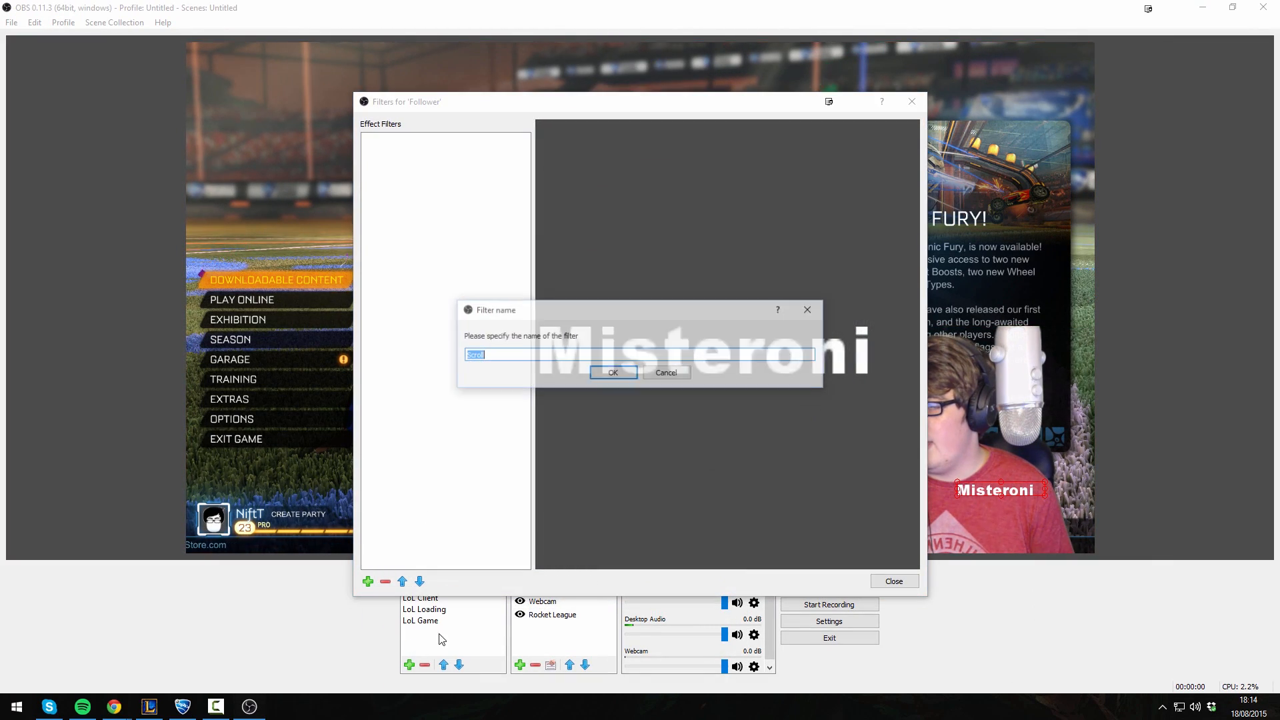
pyautogui.press('Return')
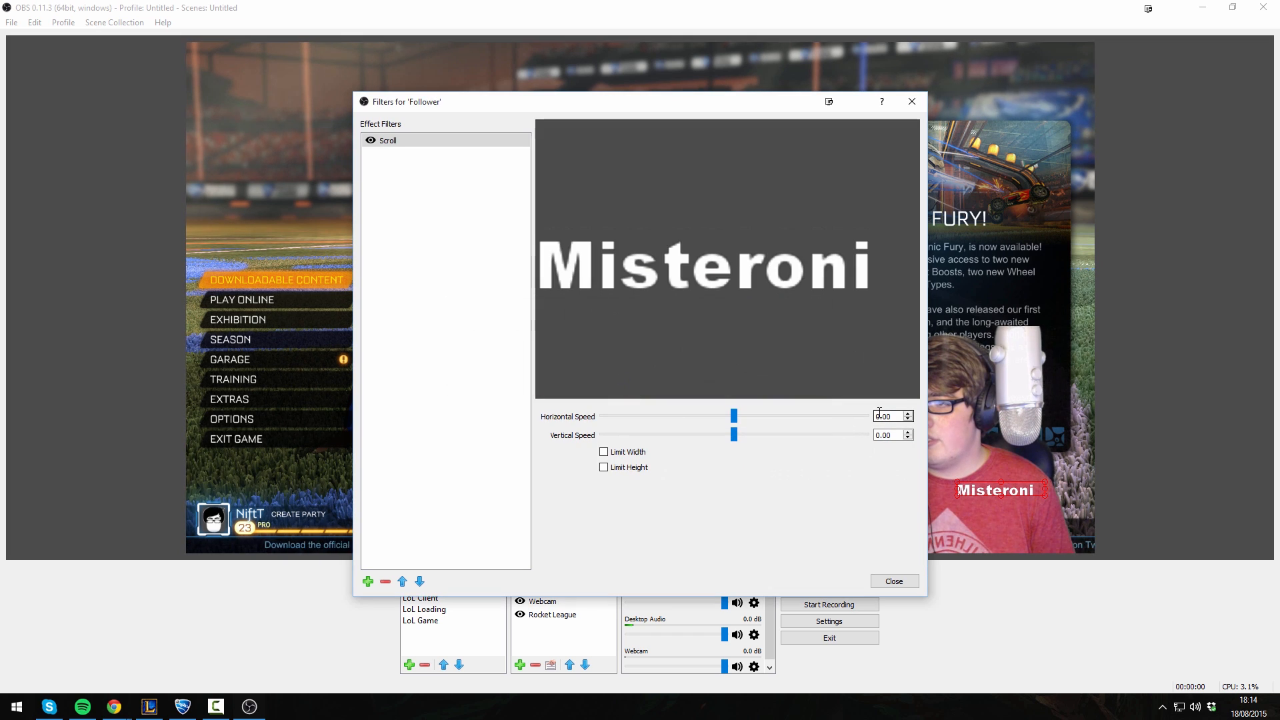
pyautogui.write('-')
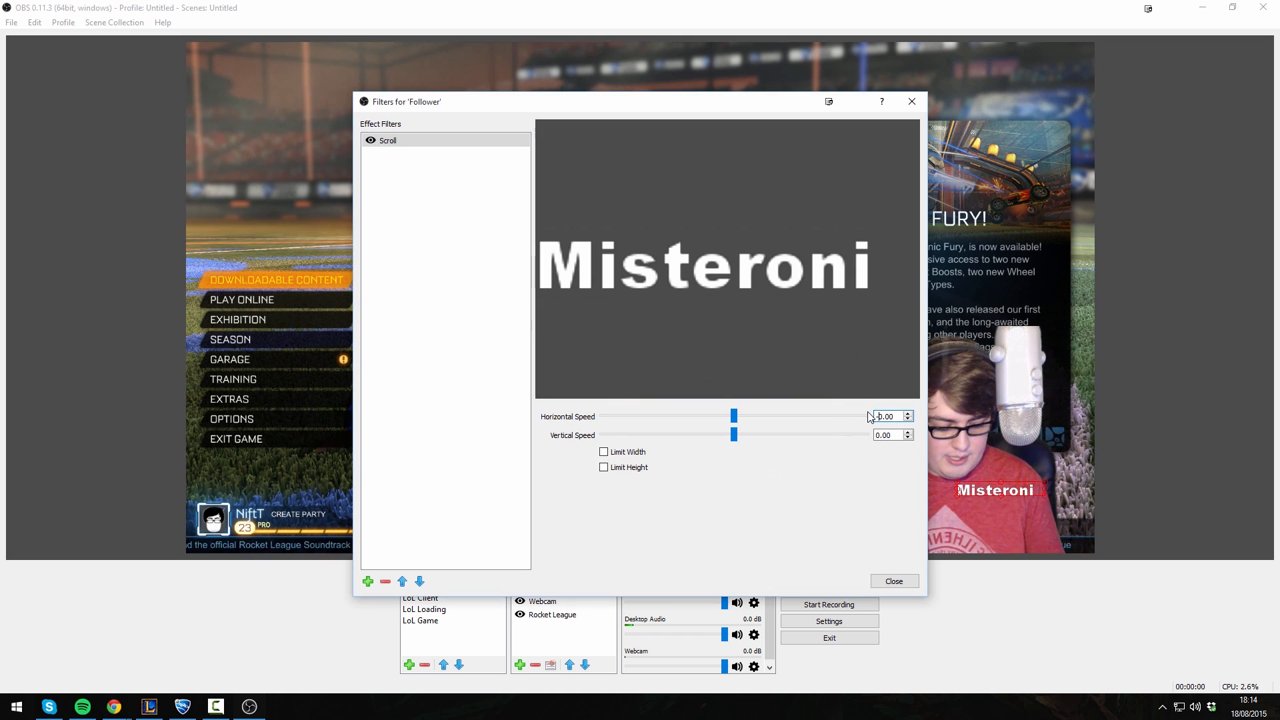
pyautogui.write('3')
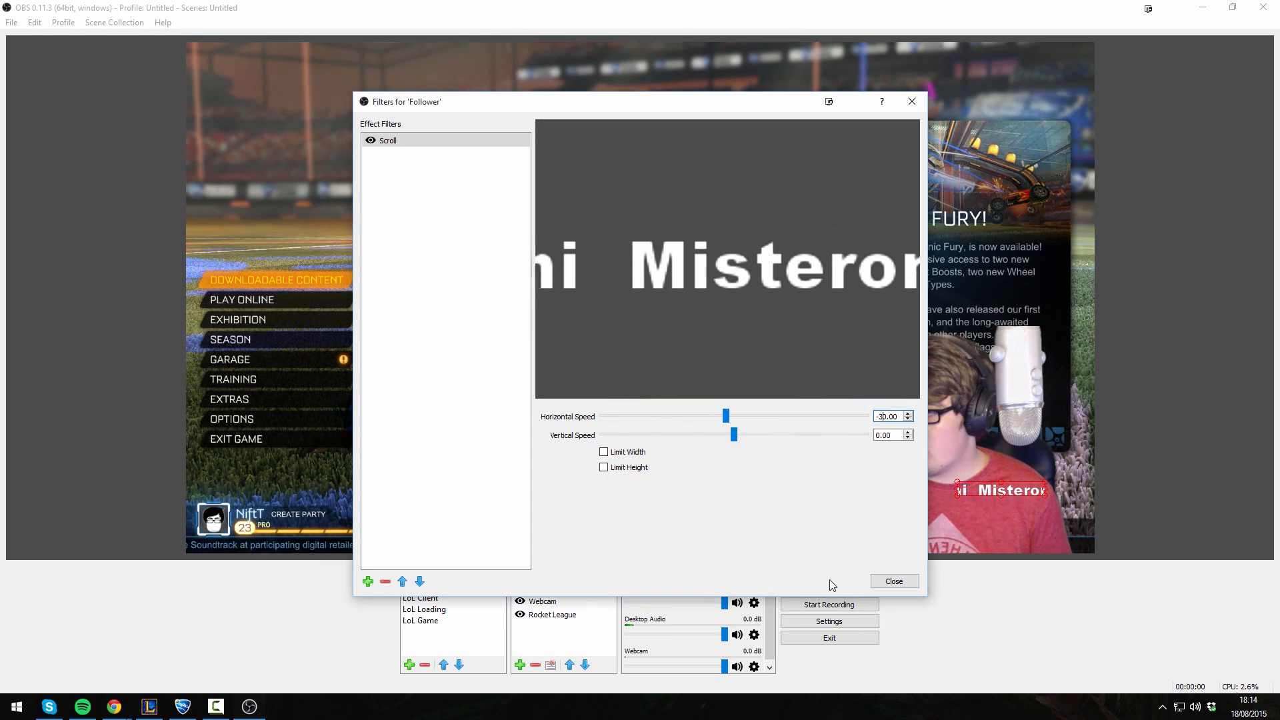
pyautogui.click(895, 582)
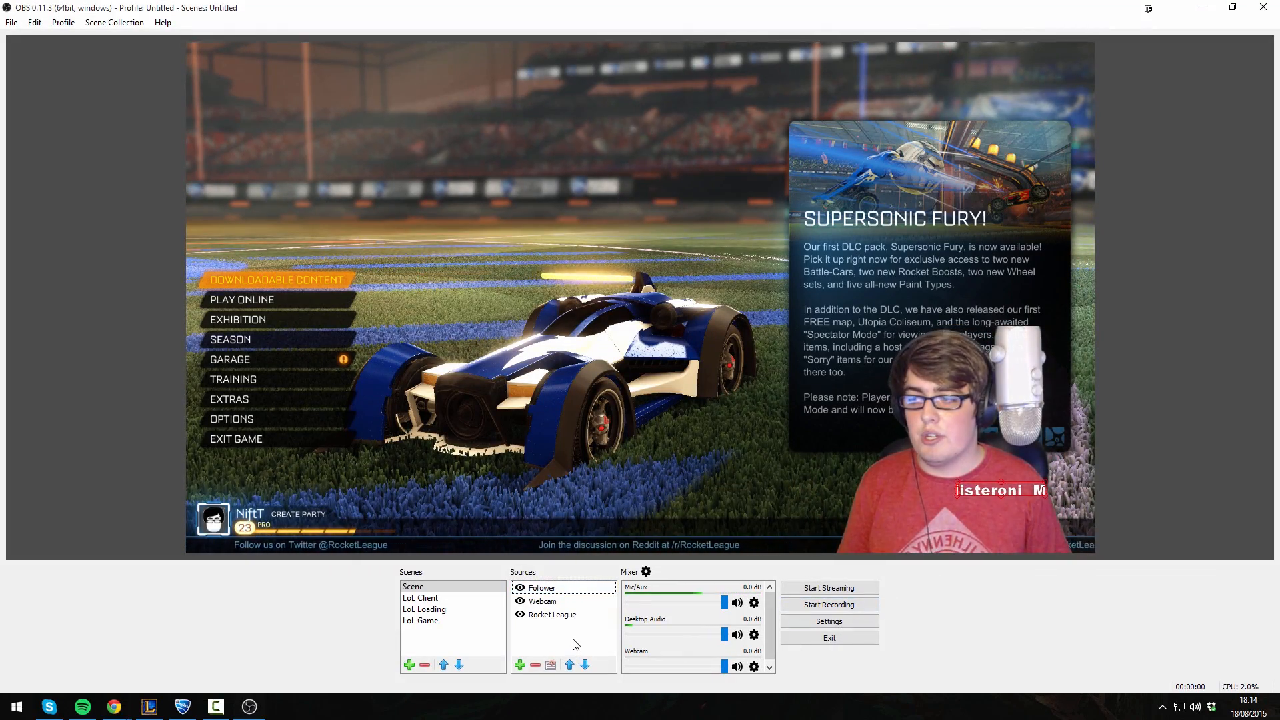
# Step: Review the Follower source's properties without changing them and switch to the LoL Client scene
pyautogui.rightClick(531, 588)
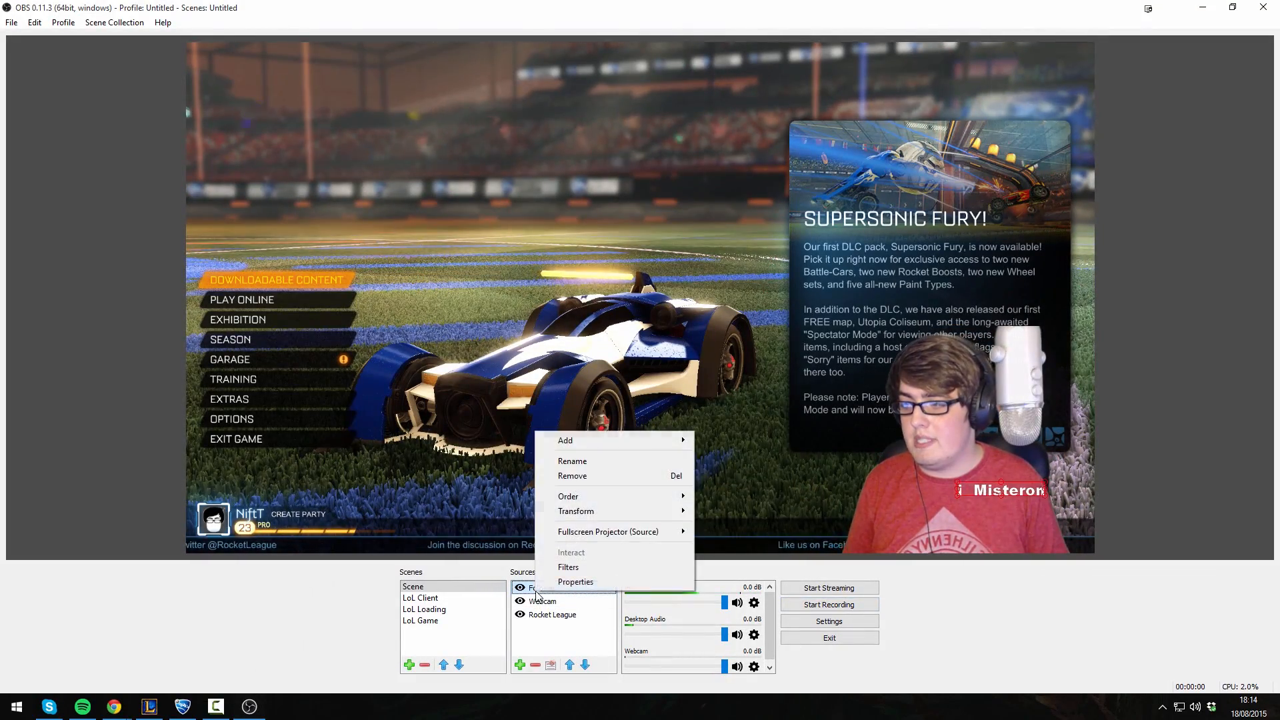
pyautogui.click(543, 575)
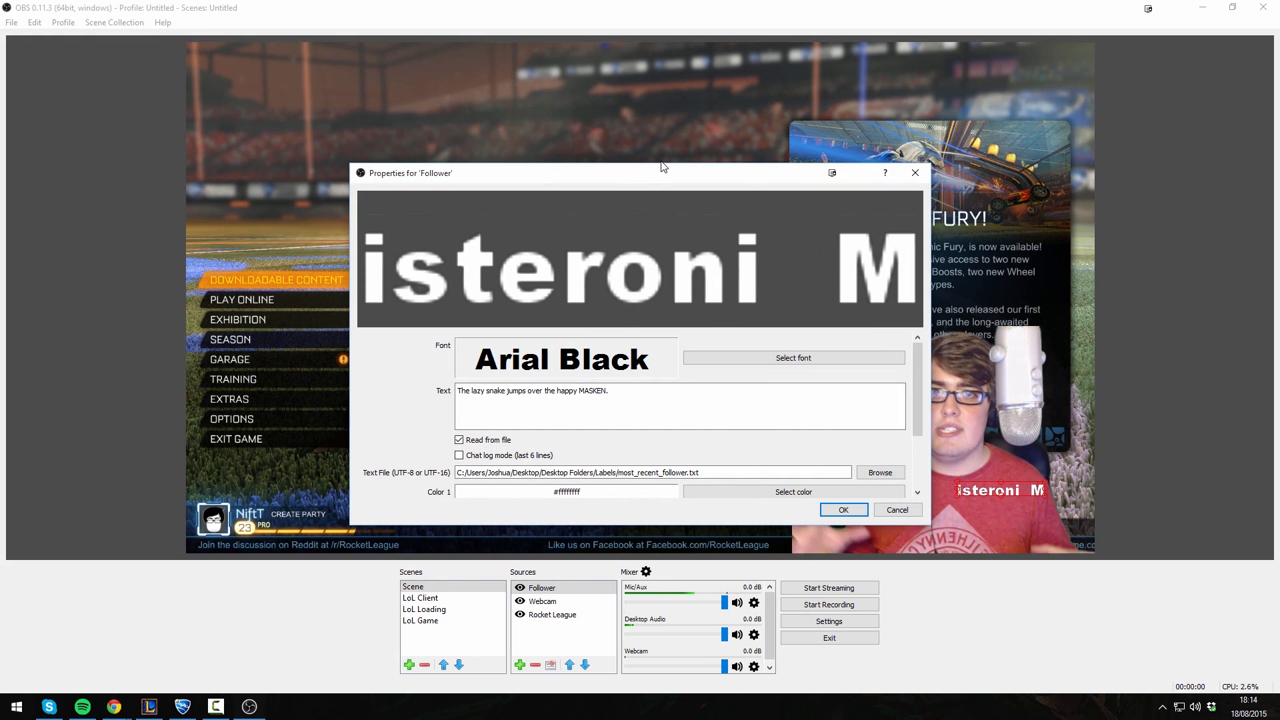
pyautogui.click(880, 511)
pyautogui.click(423, 598)
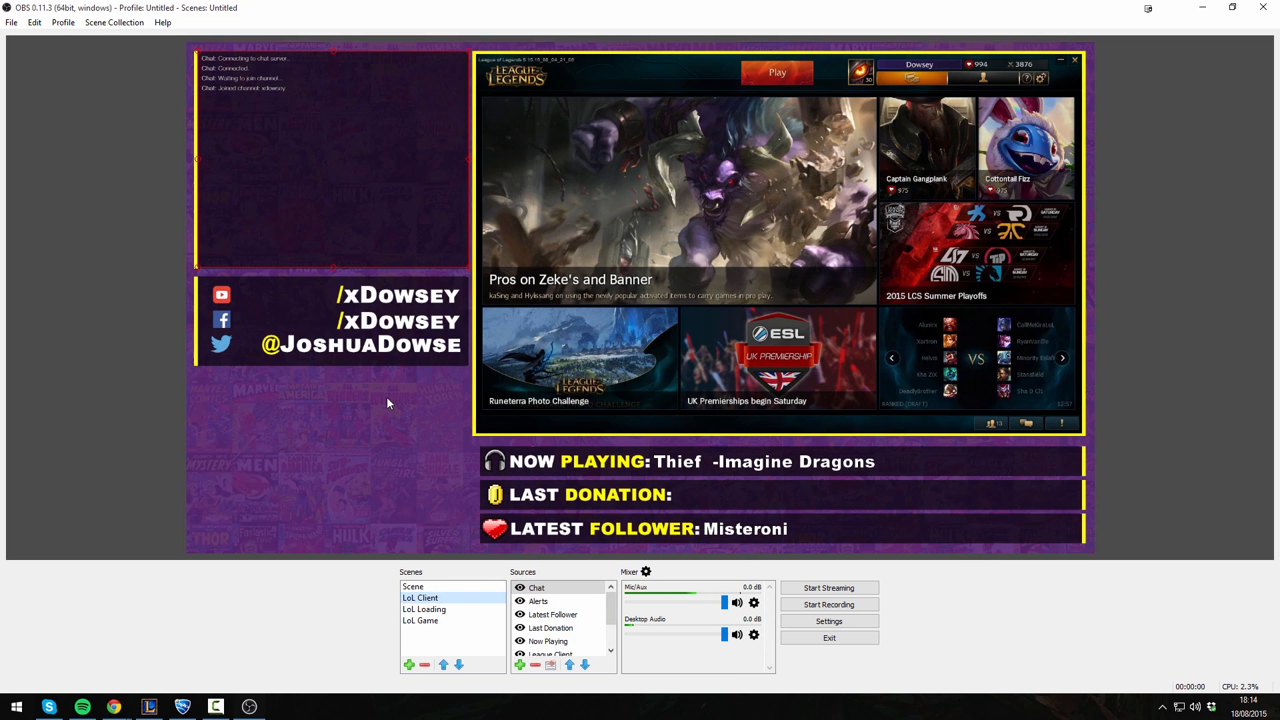
pyautogui.click(521, 665)
pyautogui.click(573, 594)
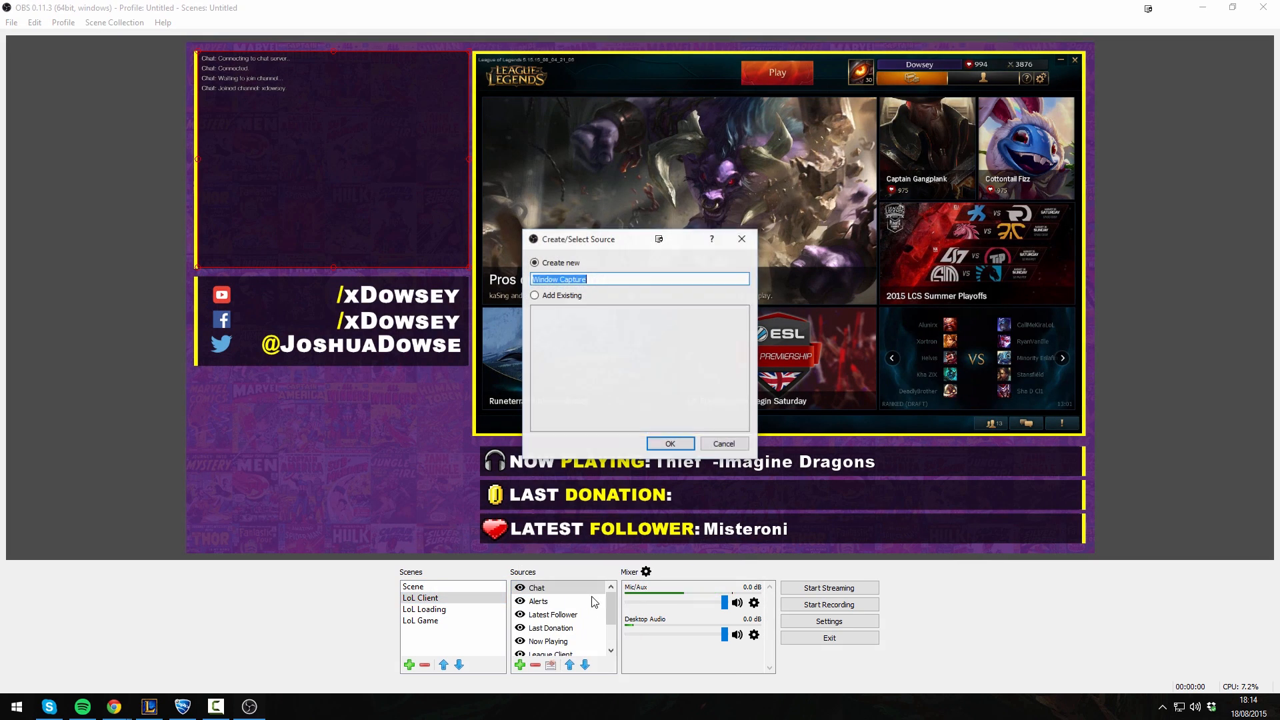
pyautogui.click(725, 443)
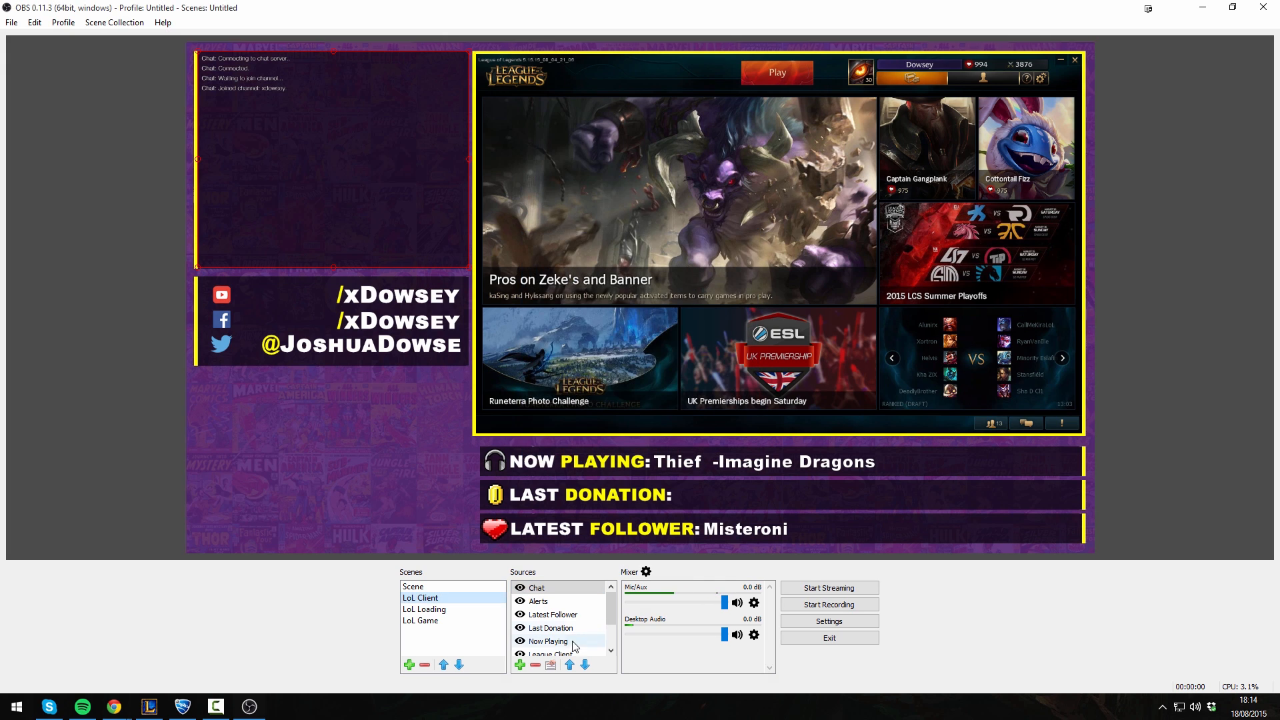
# Step: Add the existing Webcam video capture device to the LoL Client scene
pyautogui.click(520, 665)
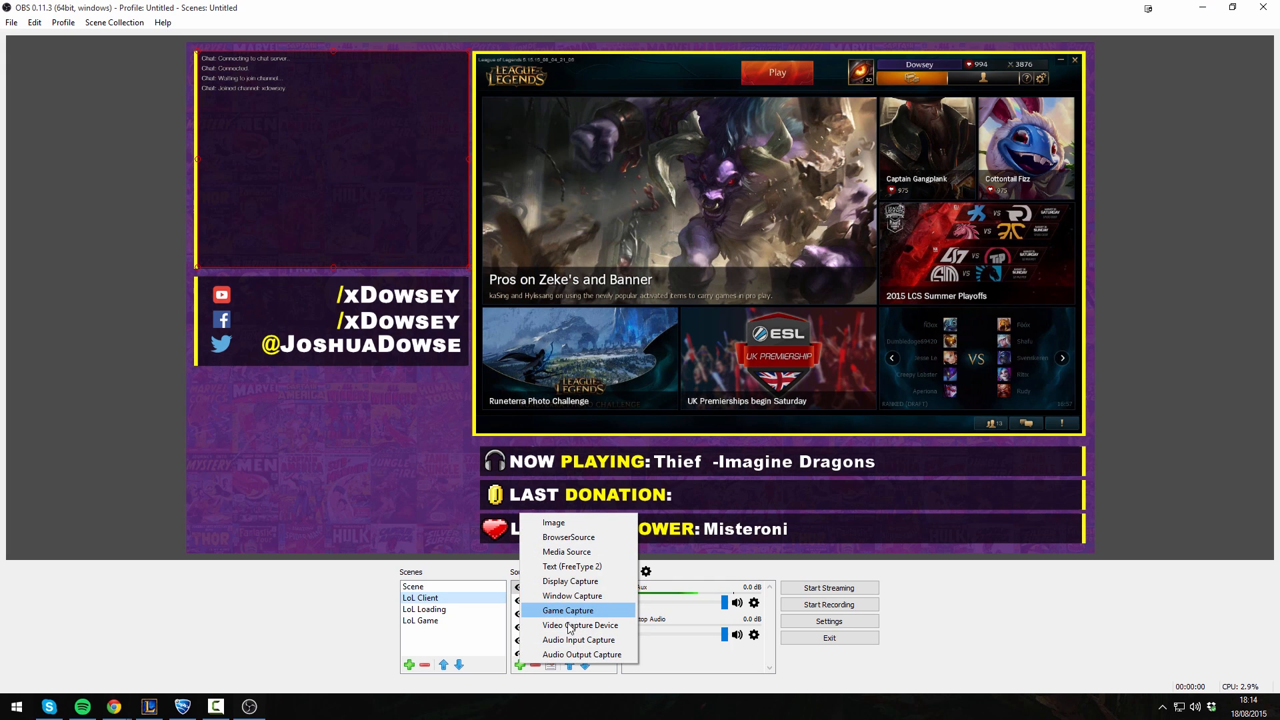
pyautogui.click(568, 626)
pyautogui.click(544, 296)
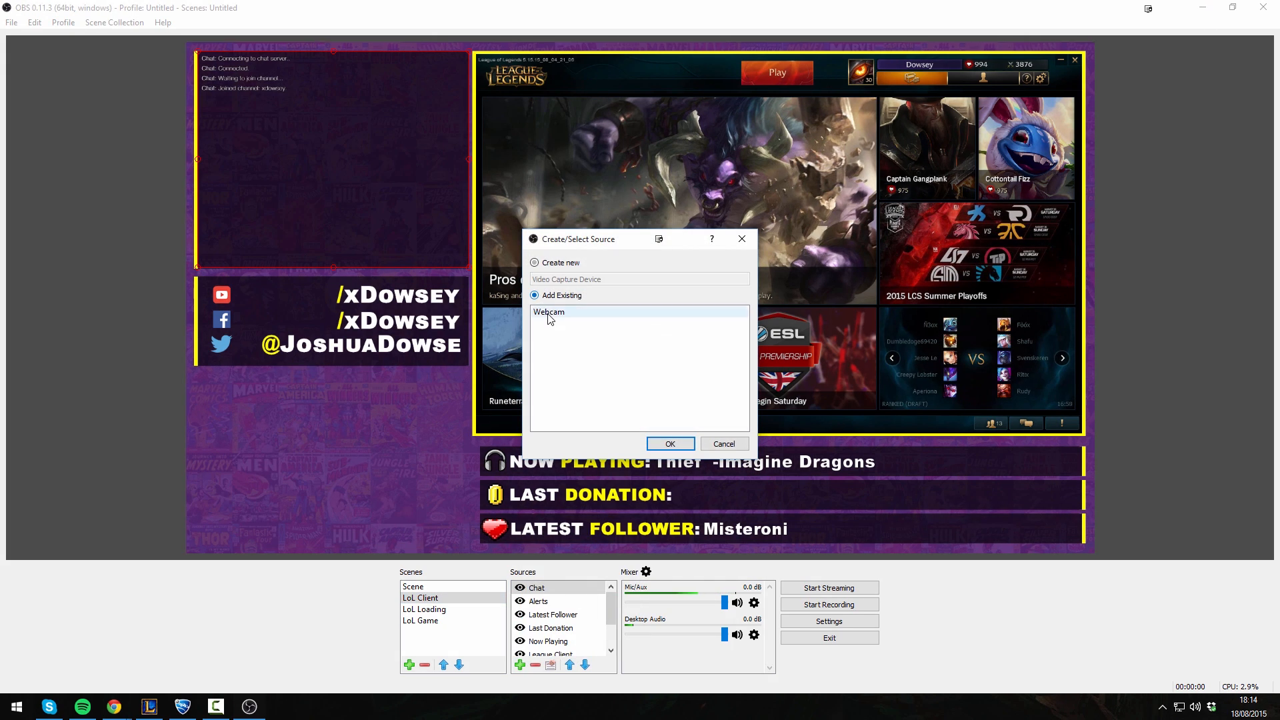
pyautogui.click(671, 444)
# Step: Move the webcam below the social links box, shrink it to fit the free space, and shift it slightly towards the space's centre
pyautogui.moveTo(329, 143); pyautogui.dragTo(330, 423)
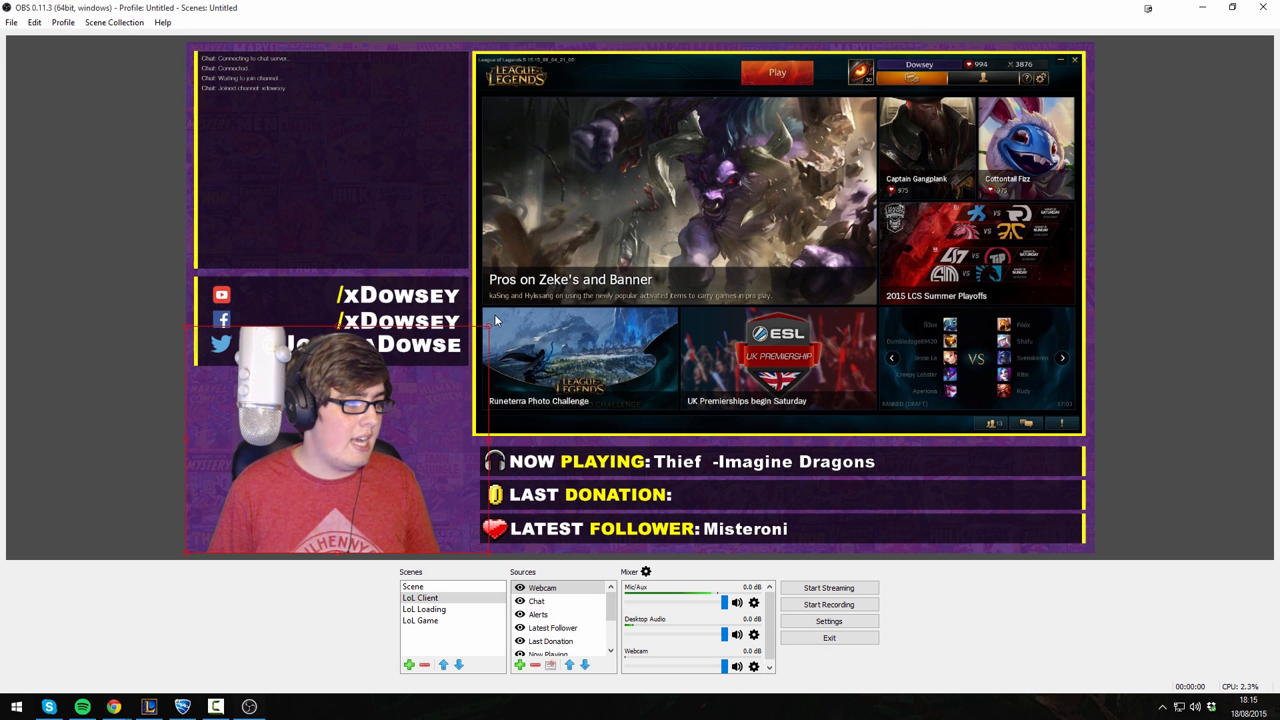
pyautogui.moveTo(490, 326); pyautogui.dragTo(438, 369)
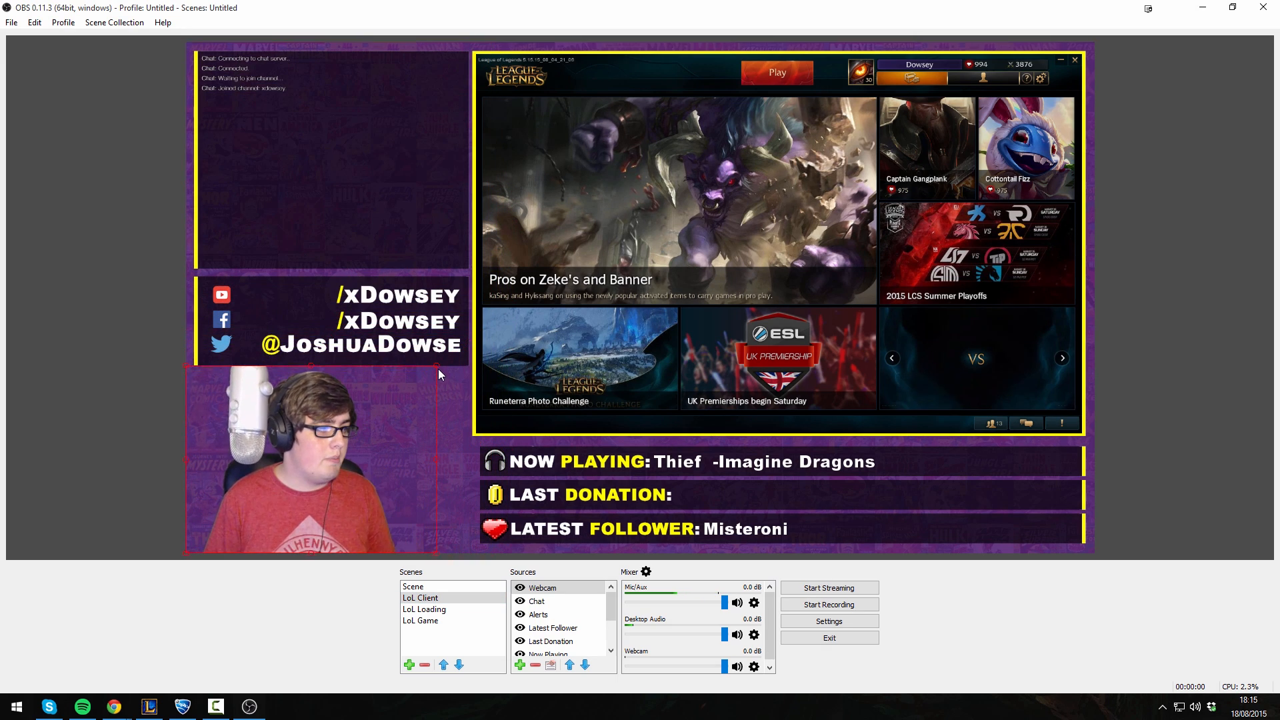
pyautogui.moveTo(349, 410); pyautogui.dragTo(377, 408)
pyautogui.click(1199, 355)
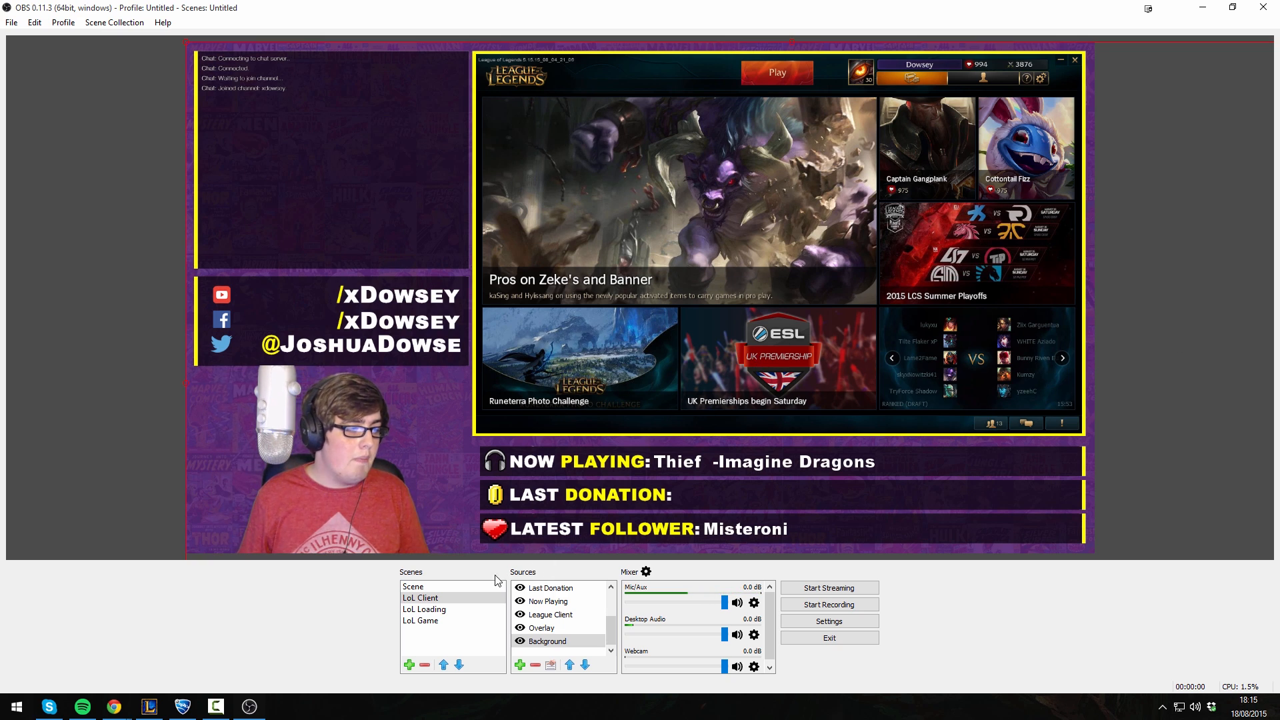
# Step: Preview the LoL Client, LoL Loading and LoL Game scenes in turn and return to the LoL Client scene
pyautogui.click(432, 599)
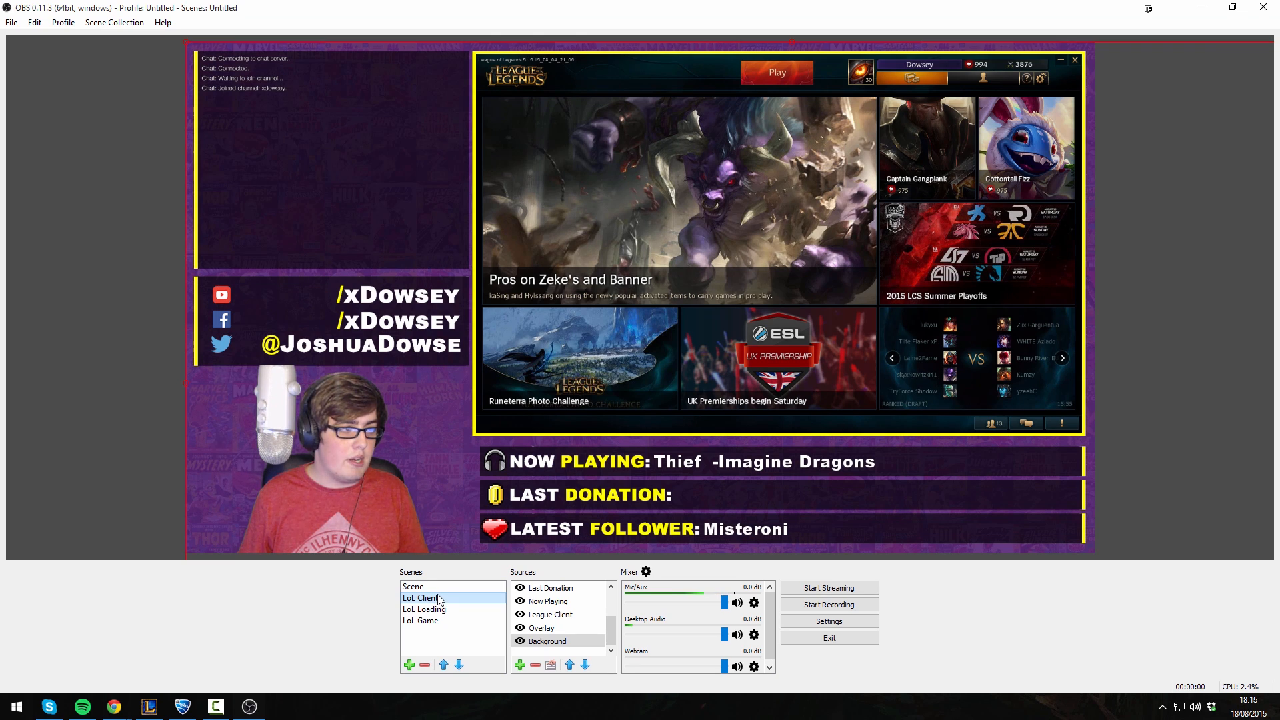
pyautogui.click(421, 611)
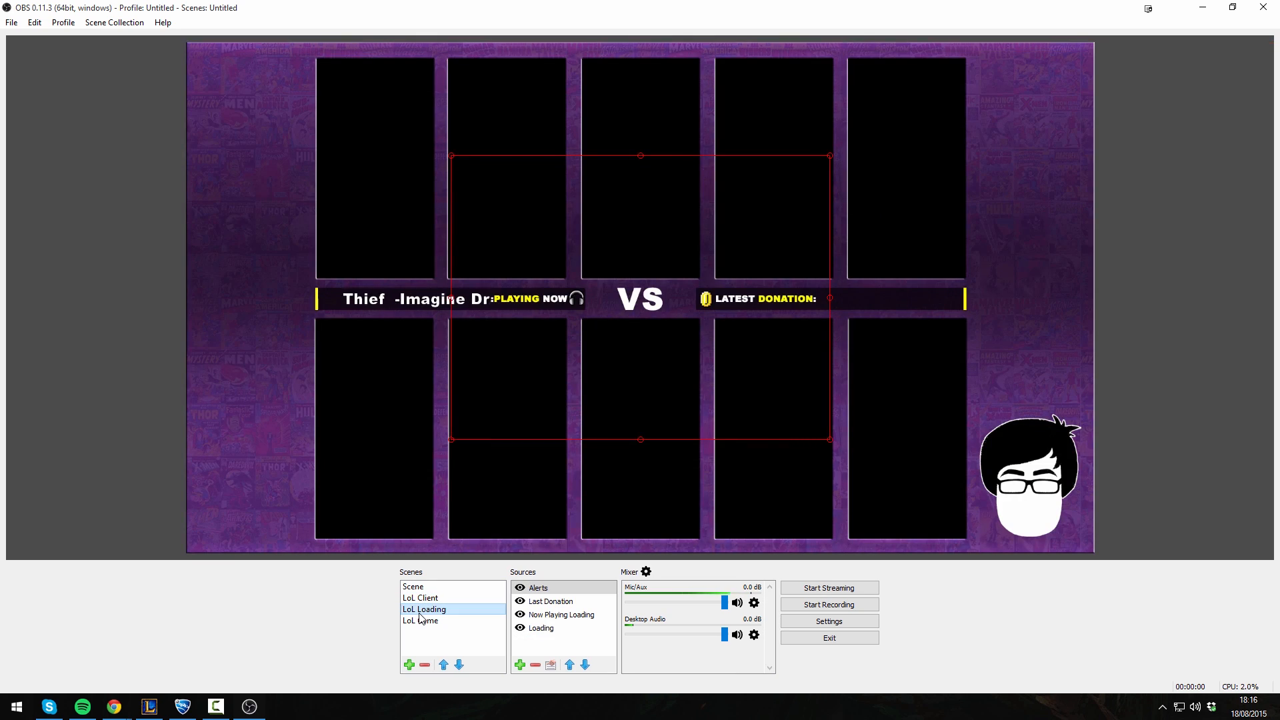
pyautogui.click(420, 620)
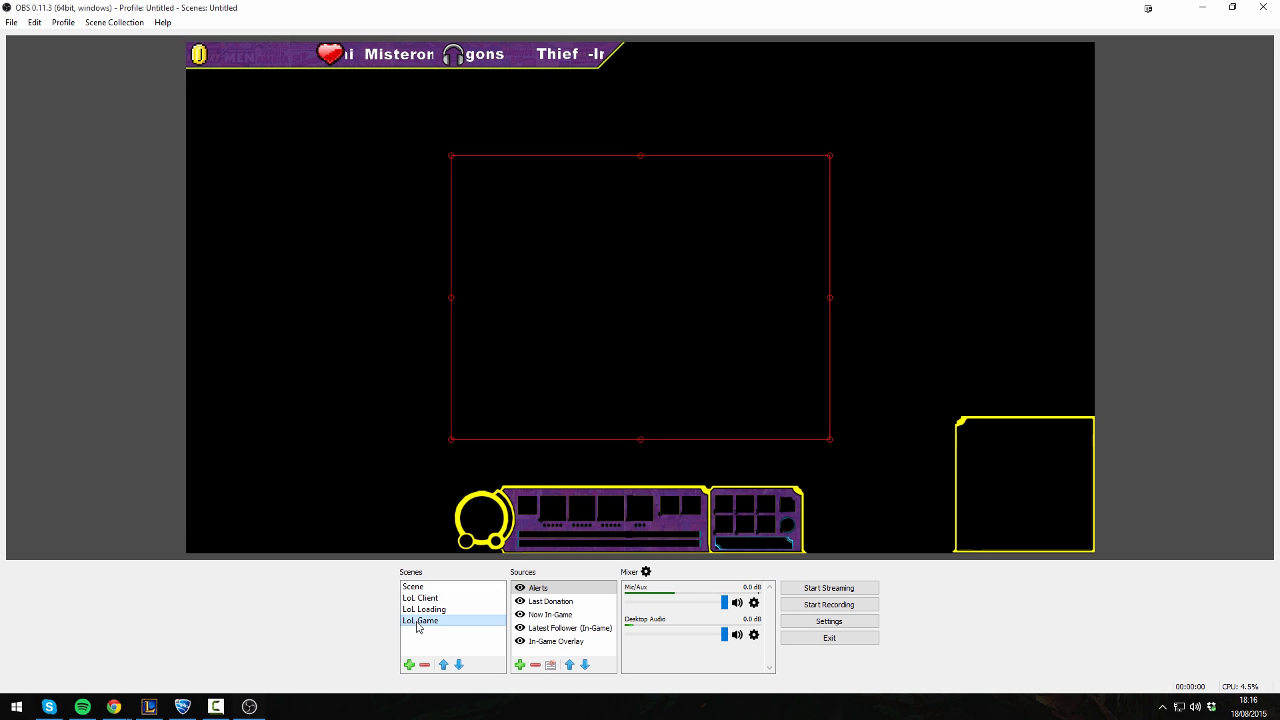
pyautogui.click(420, 599)
pyautogui.rightClick(421, 600)
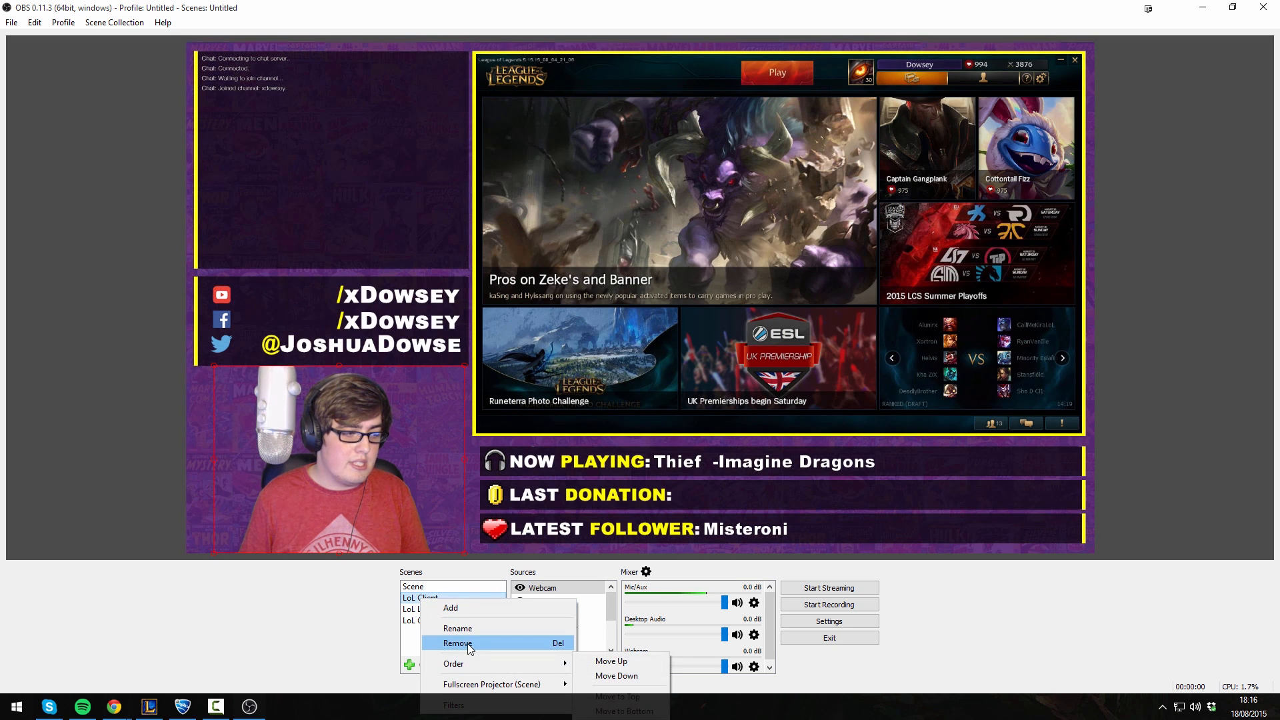
pyautogui.click(299, 648)
pyautogui.click(114, 22)
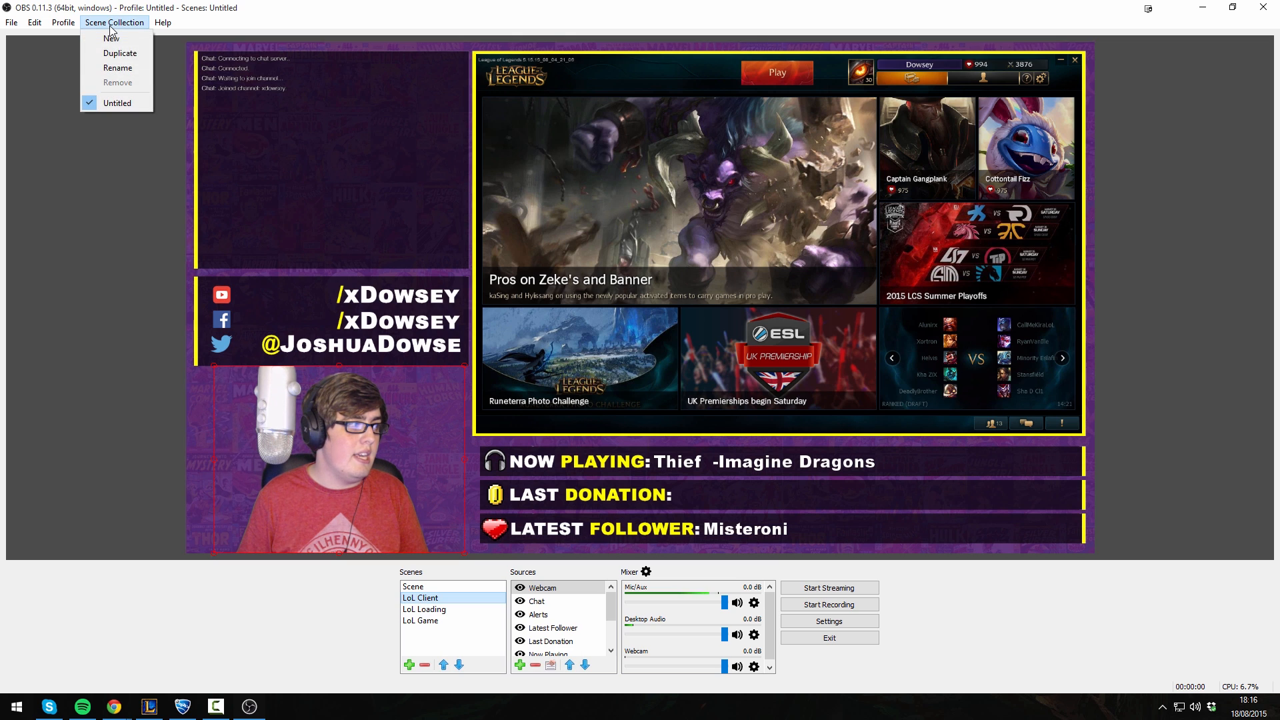
pyautogui.click(177, 352)
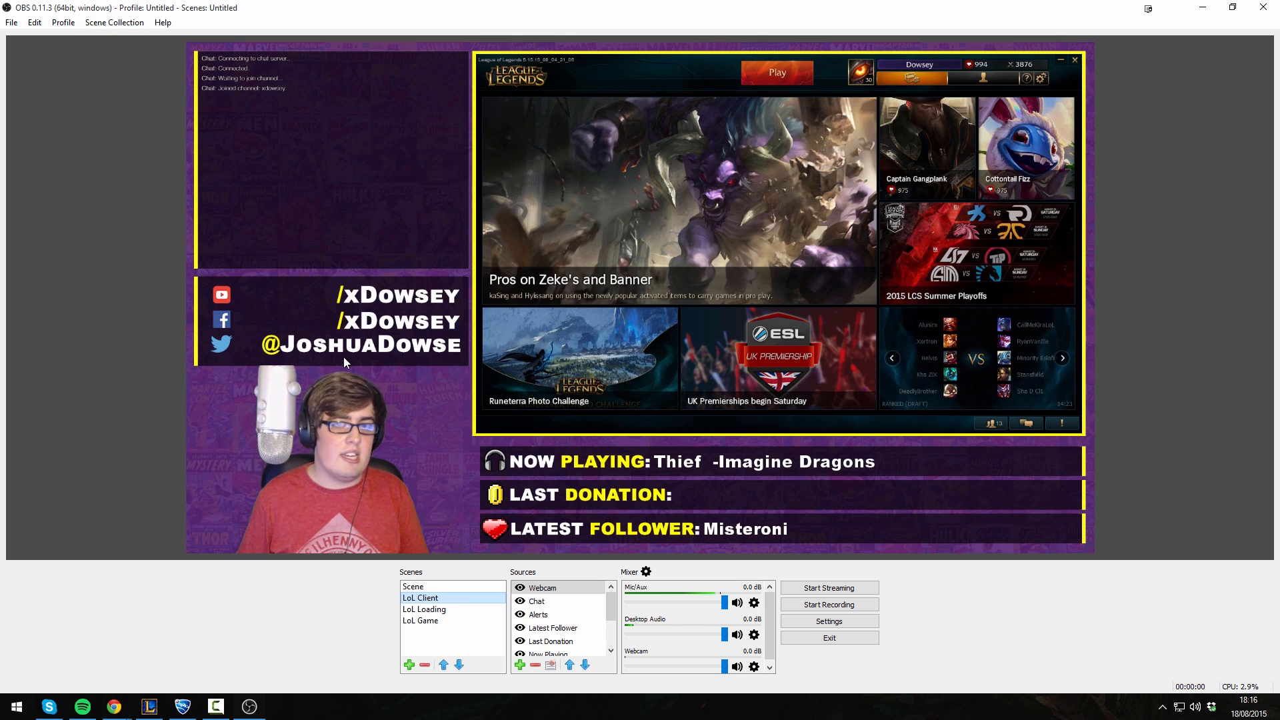
# Step: Review the hotkey settings for scene switching, source visibility and audio muting, and close the settings without changing them
pyautogui.click(829, 621)
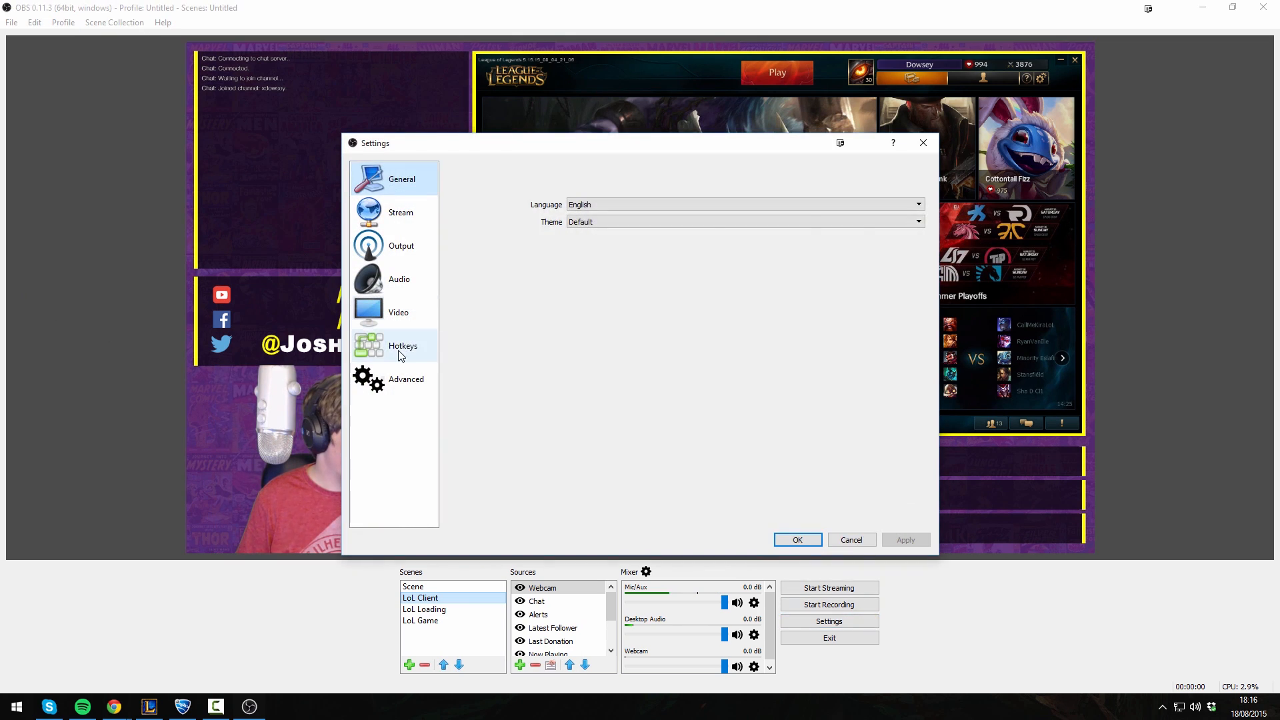
pyautogui.click(400, 345)
pyautogui.scroll(-8, 527, 357)
pyautogui.scroll(-8, 525, 356)
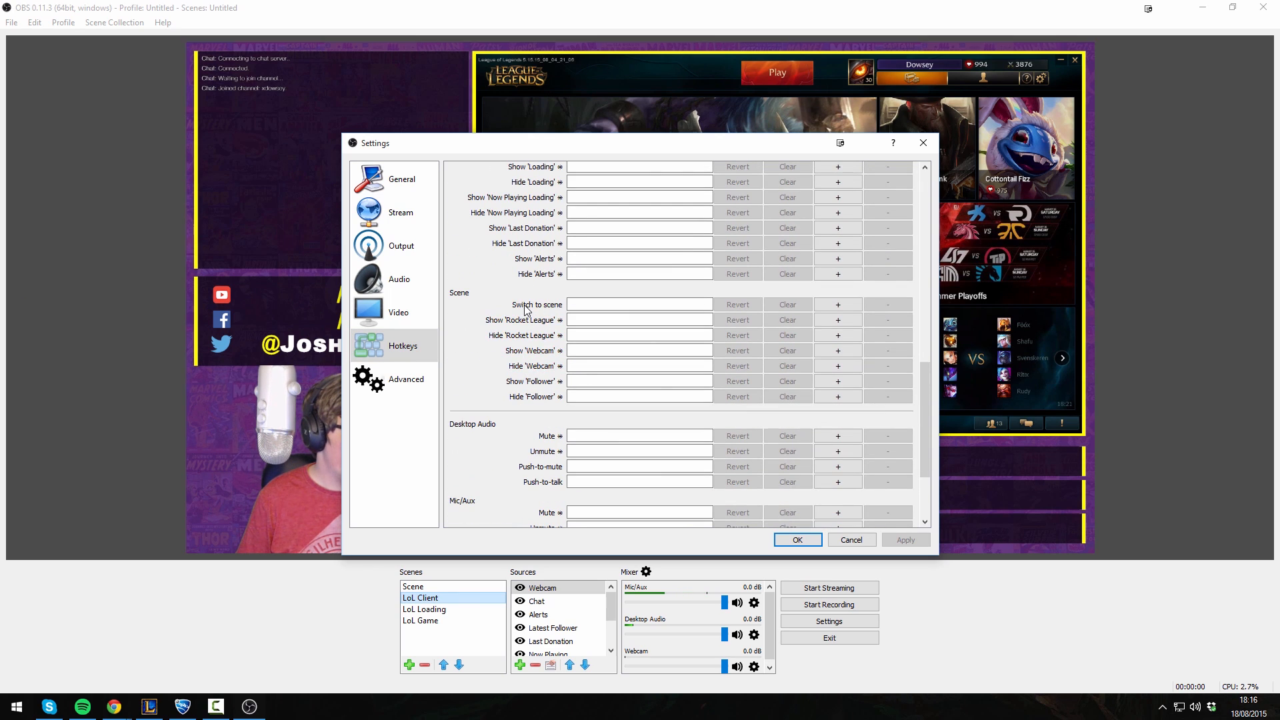
pyautogui.scroll(-1, 579, 310)
pyautogui.scroll(-5, 580, 309)
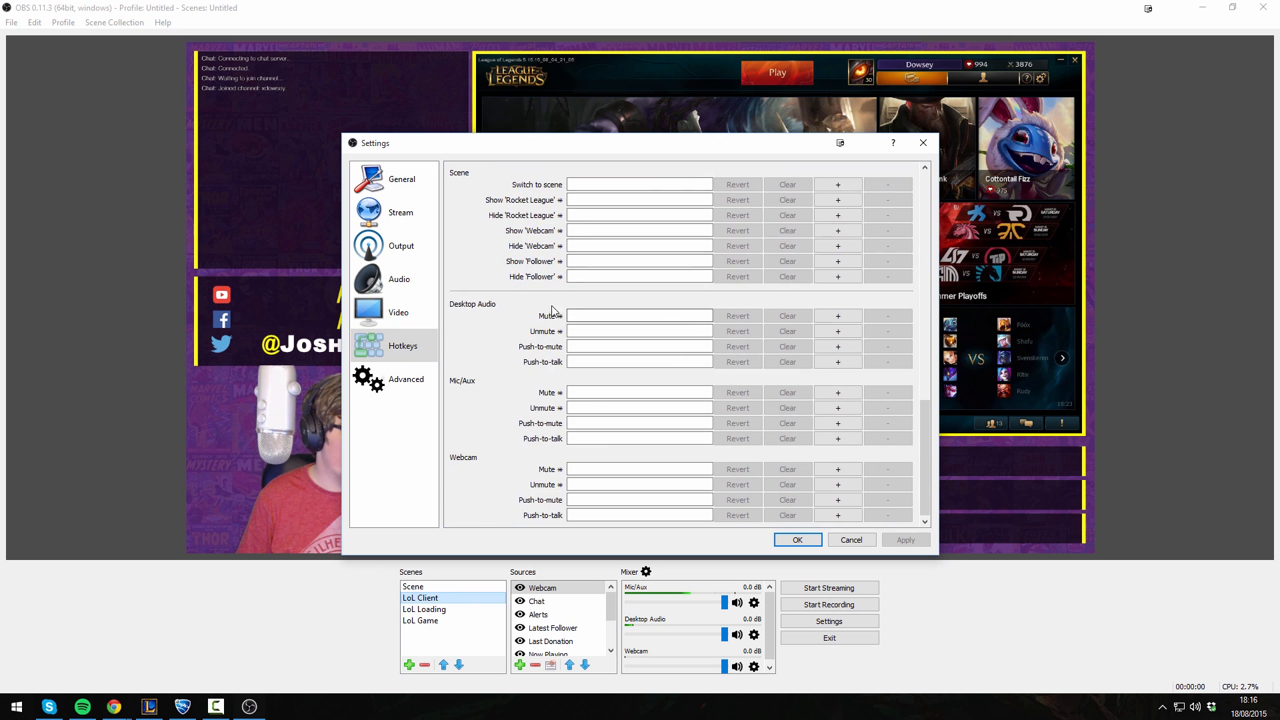
pyautogui.click(851, 540)
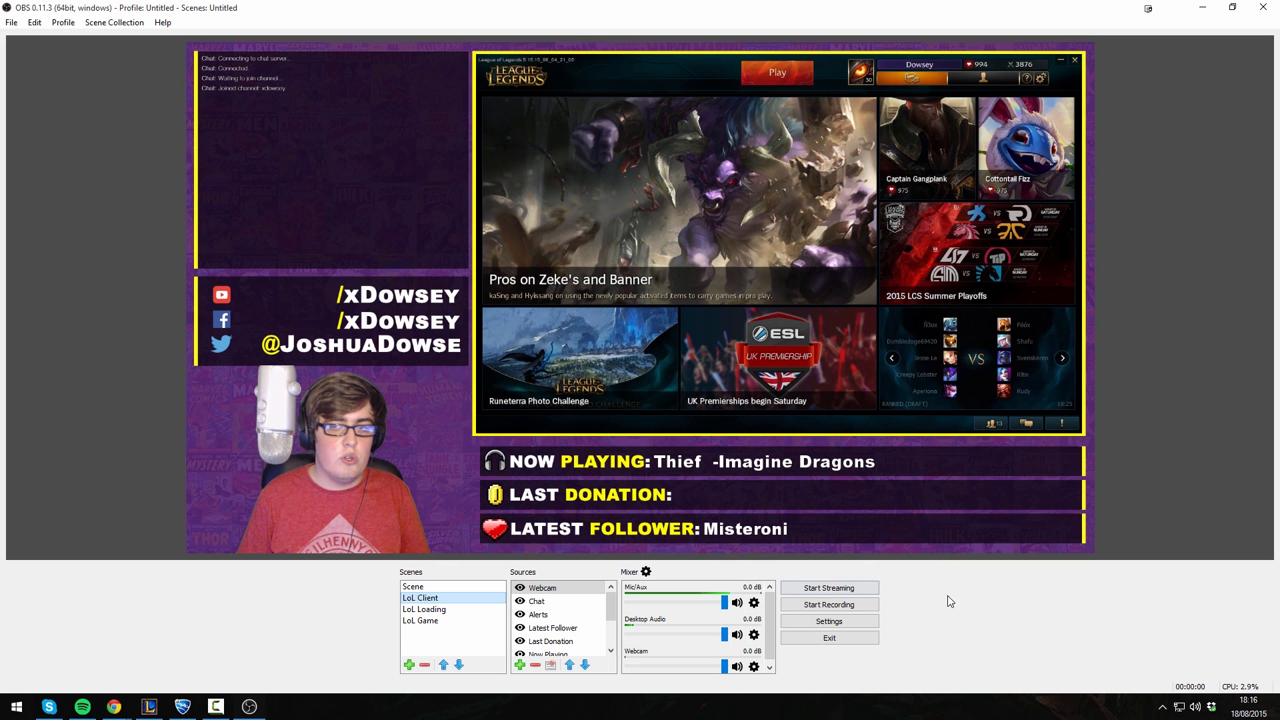